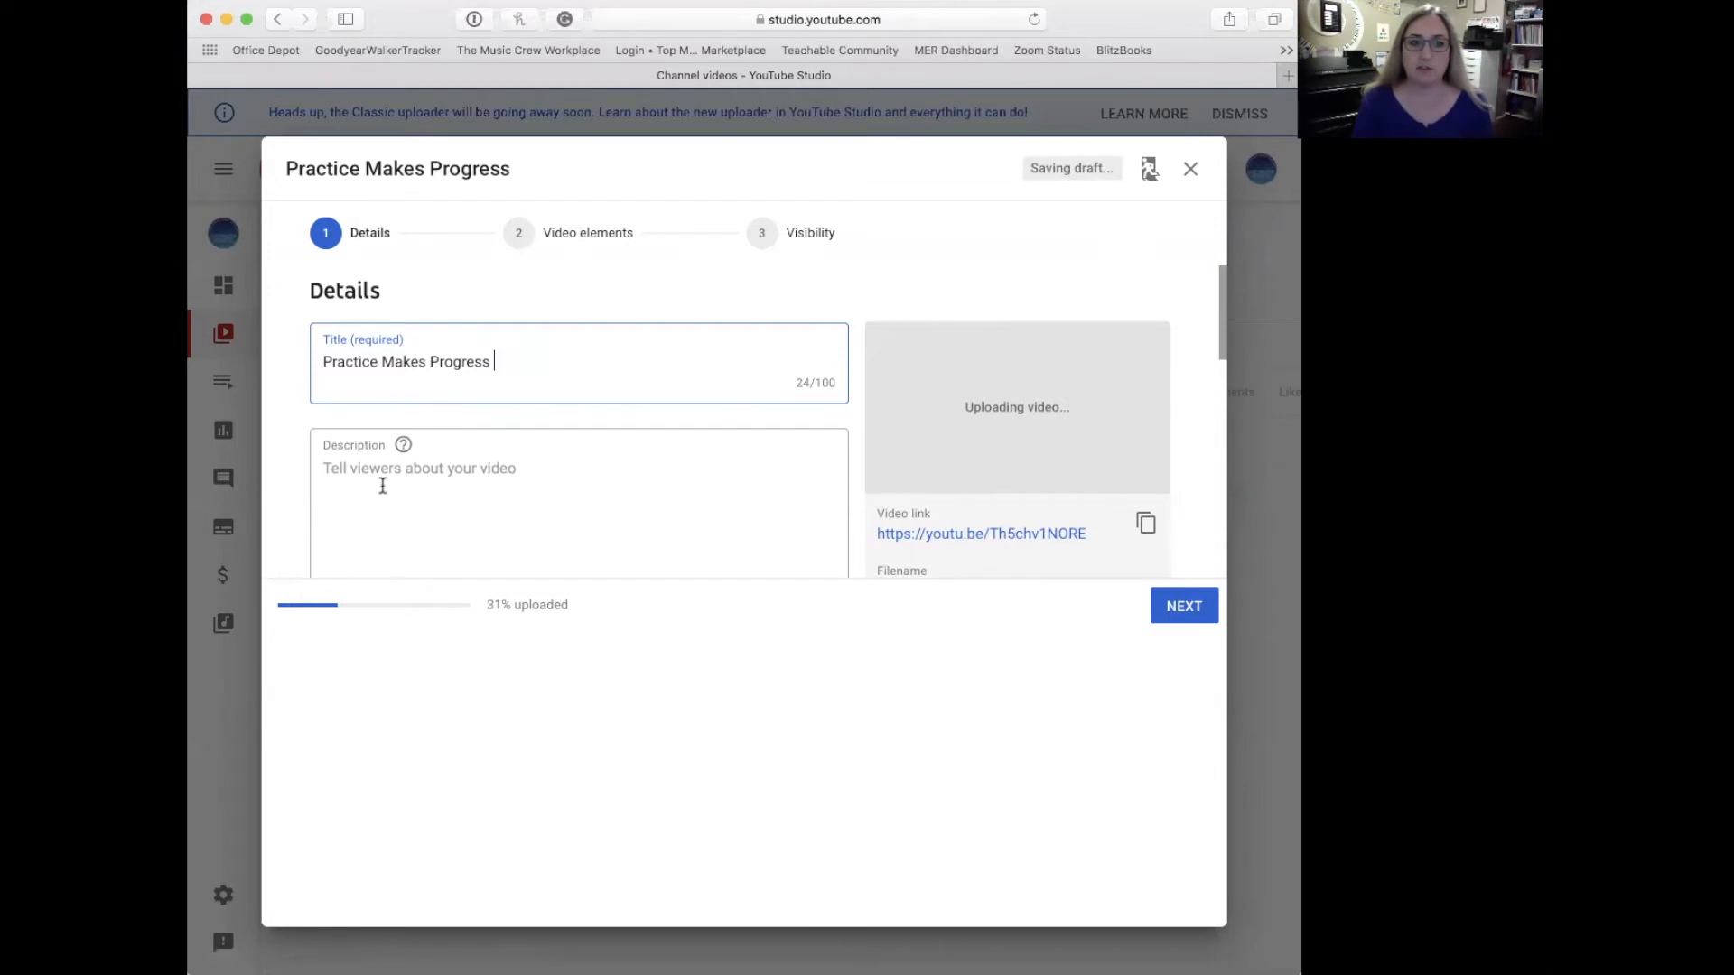
Enter "©MusicEducatorResources.com" as the video's description
left_click(421, 478)
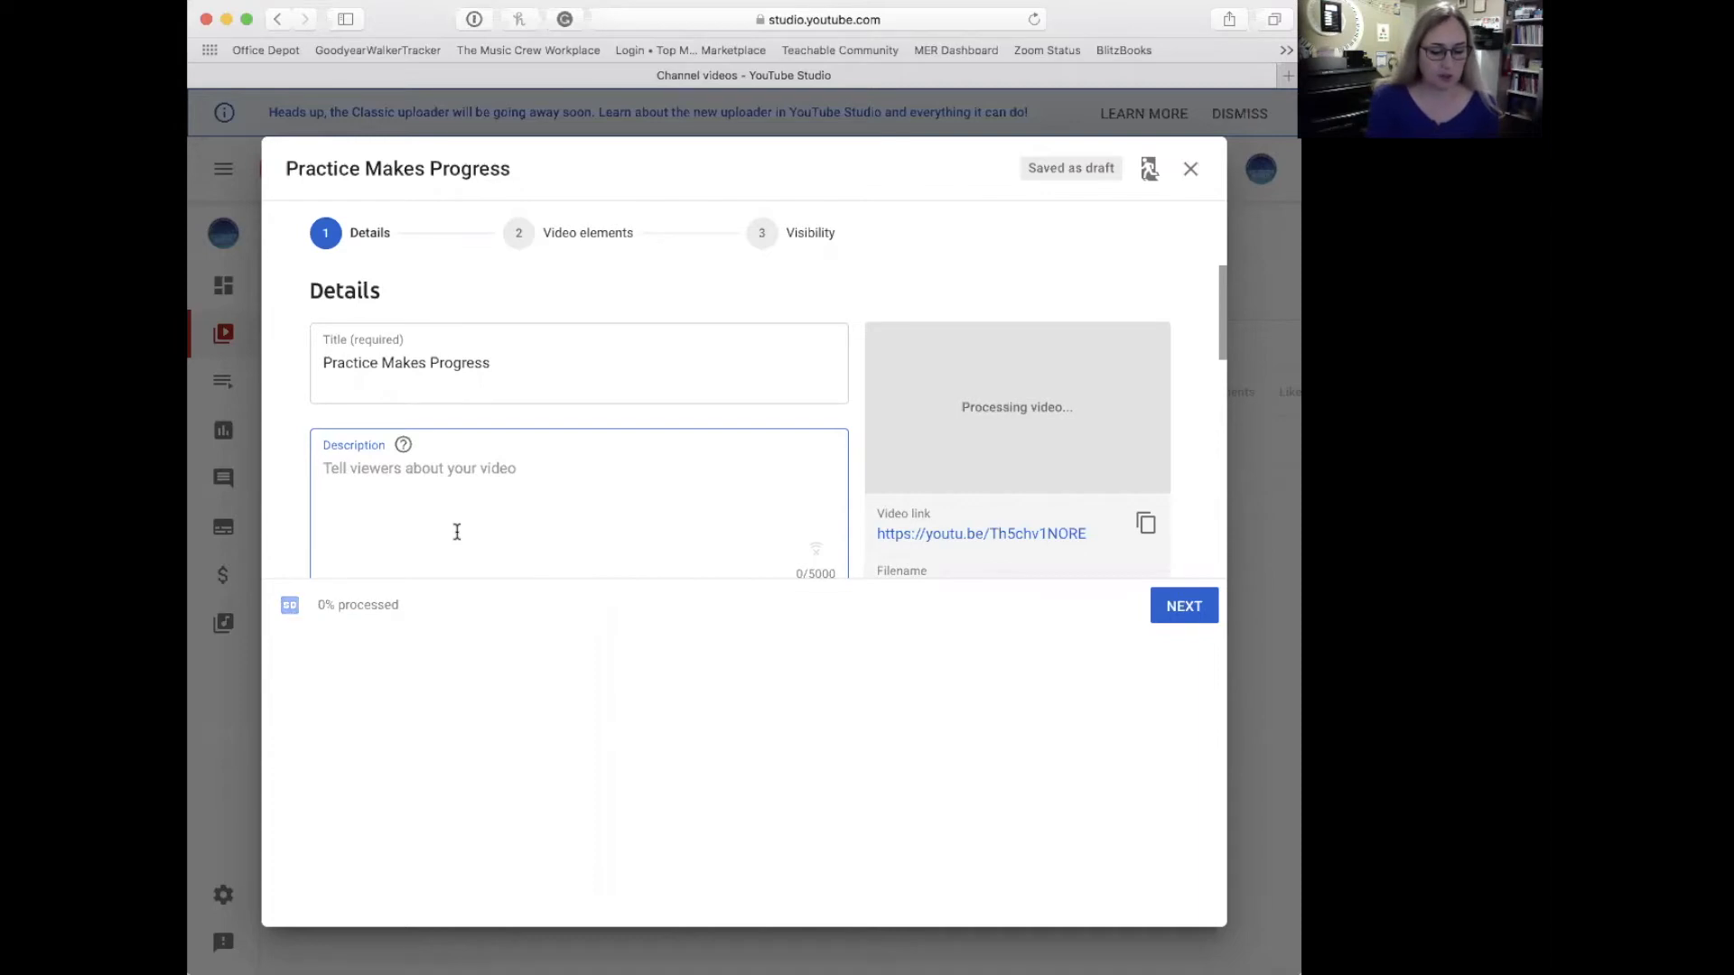
type("©")
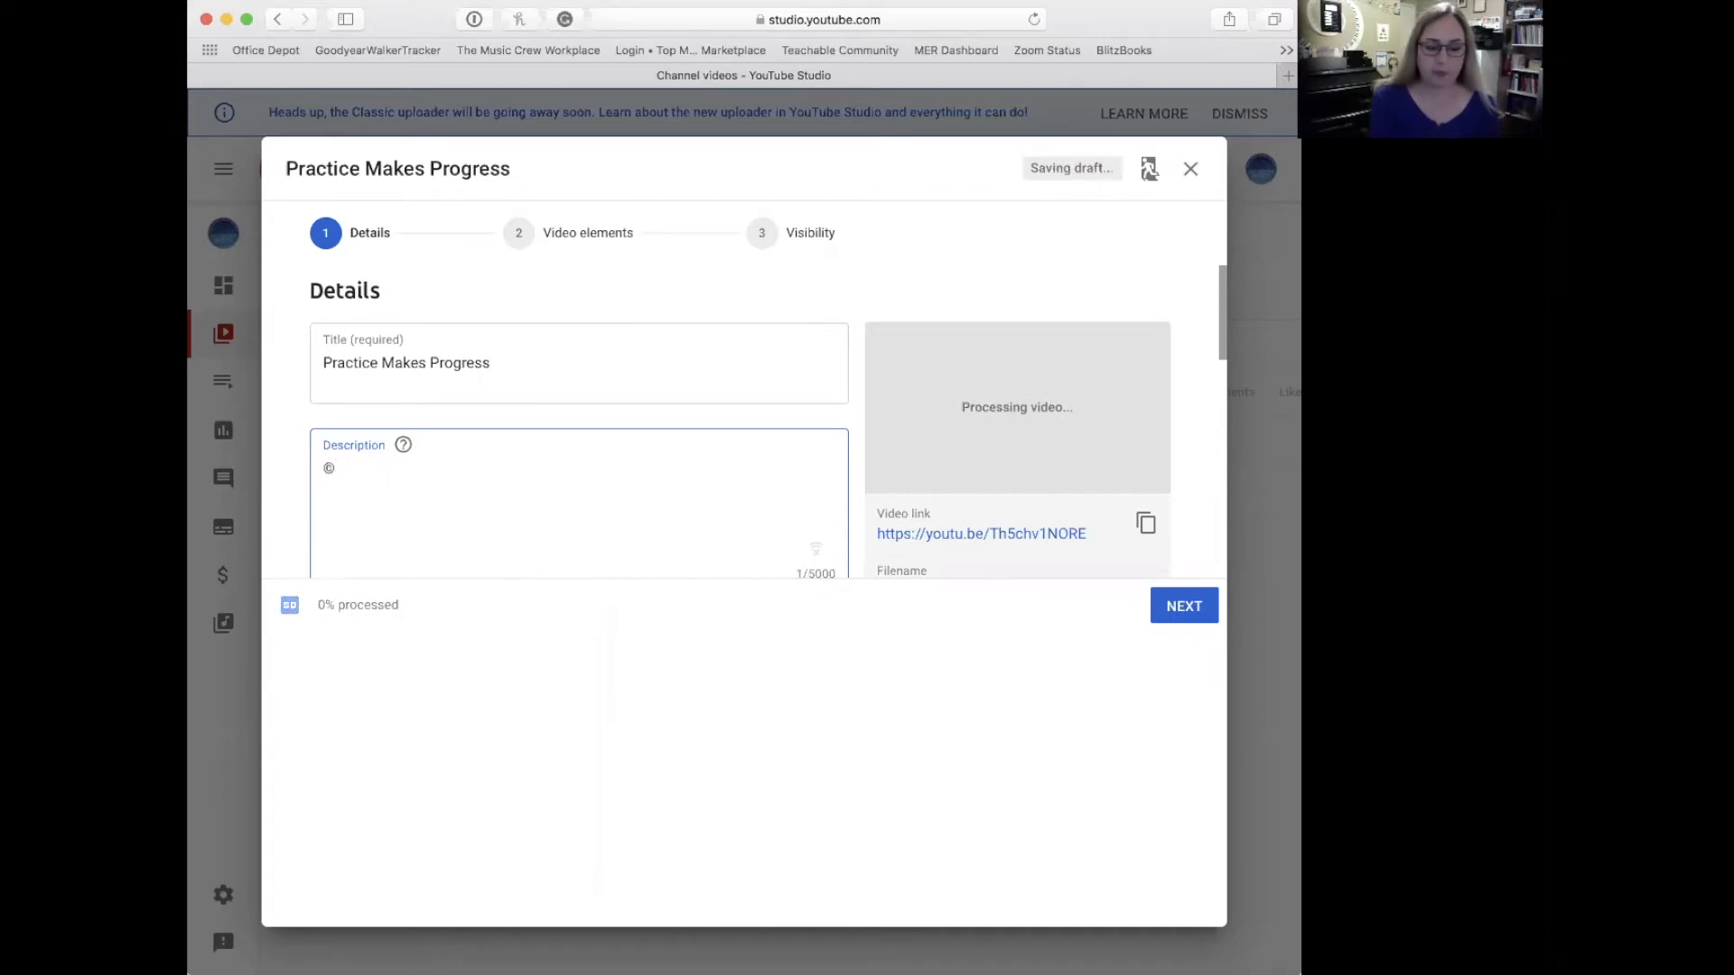
type("Muisc")
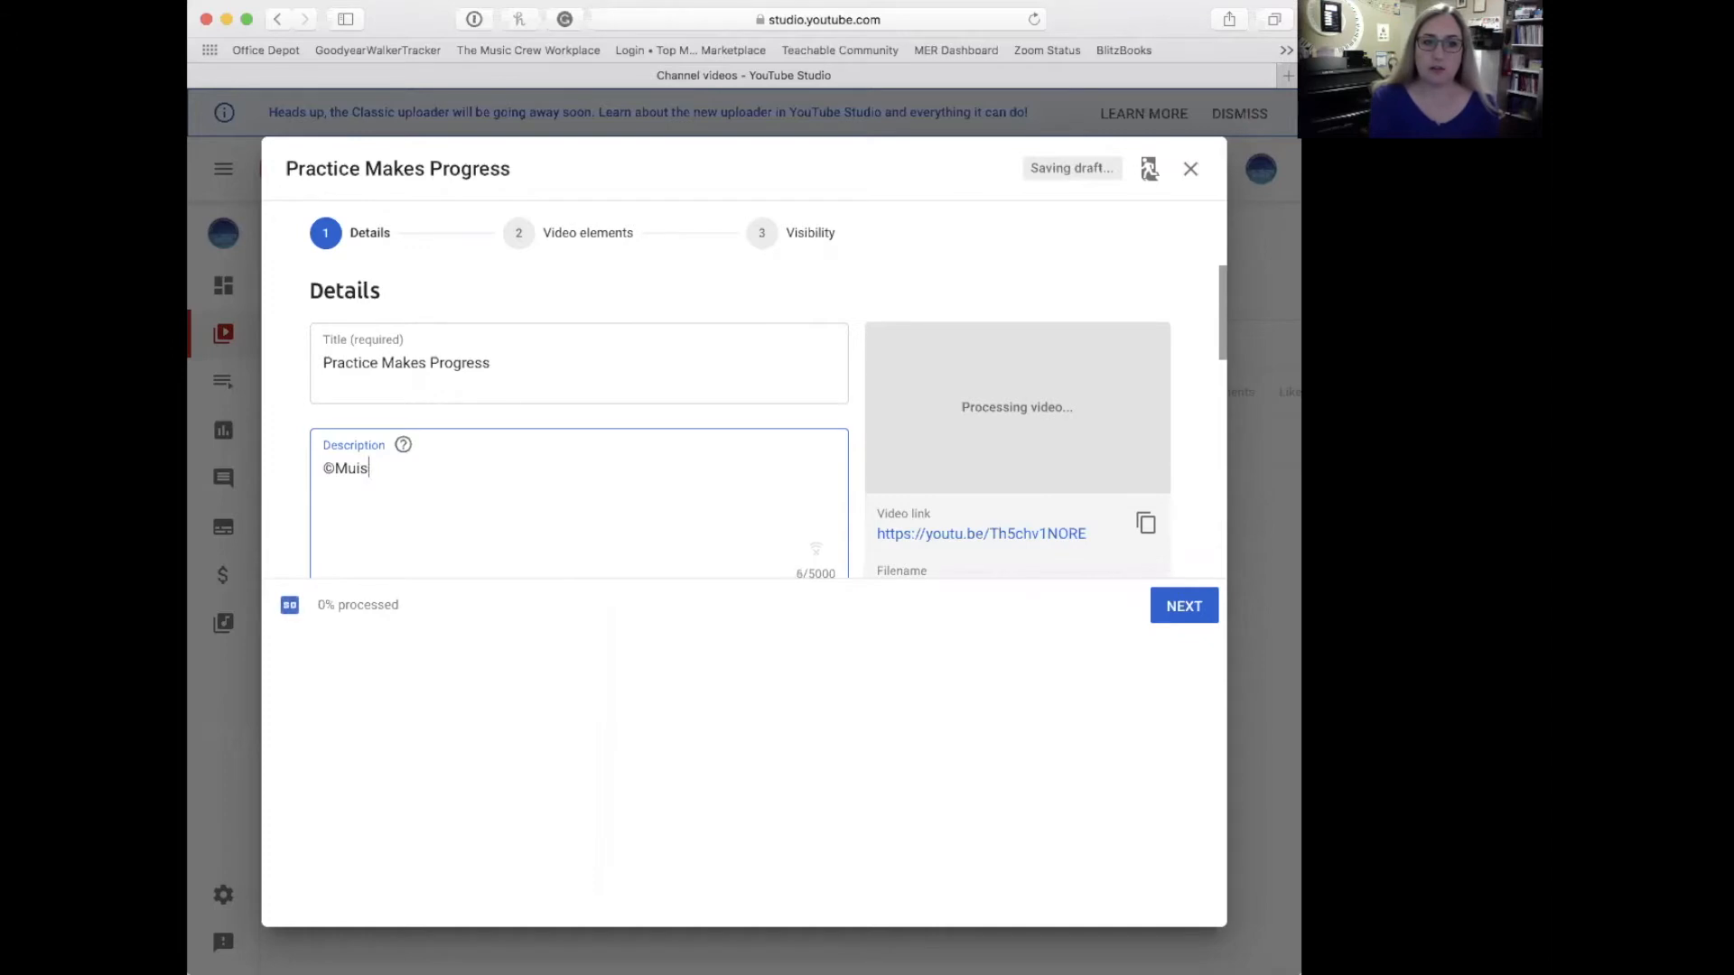
key("BackSpace")
type("sicEducator")
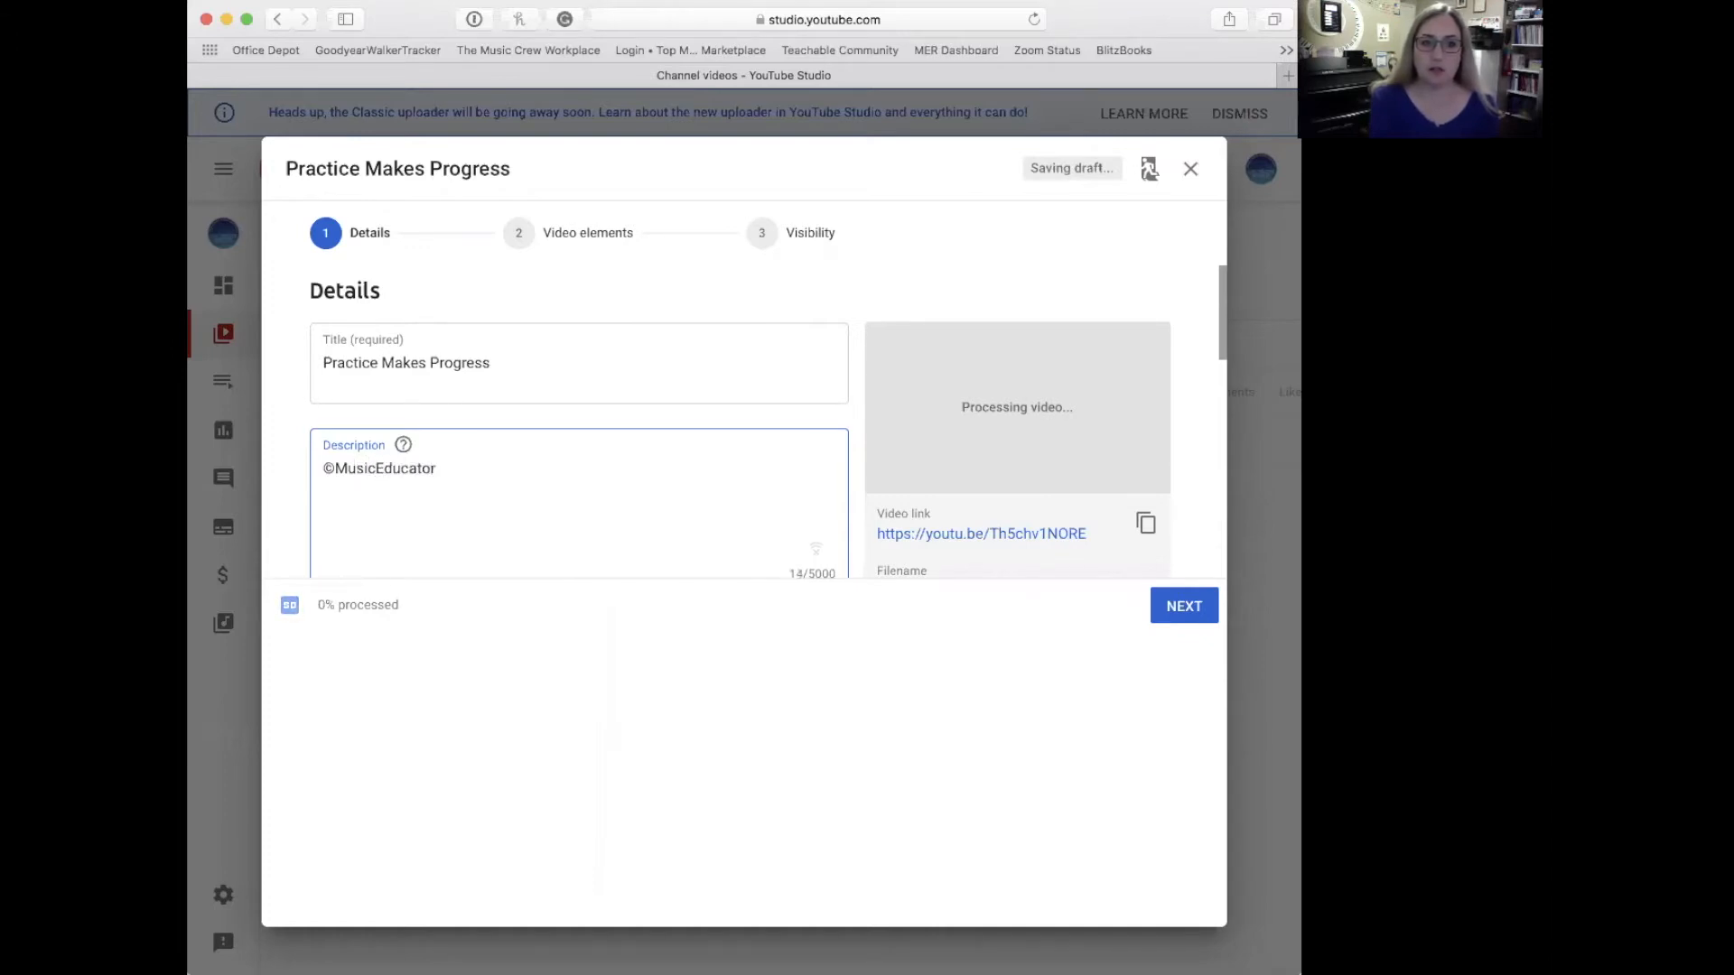
type("Resources")
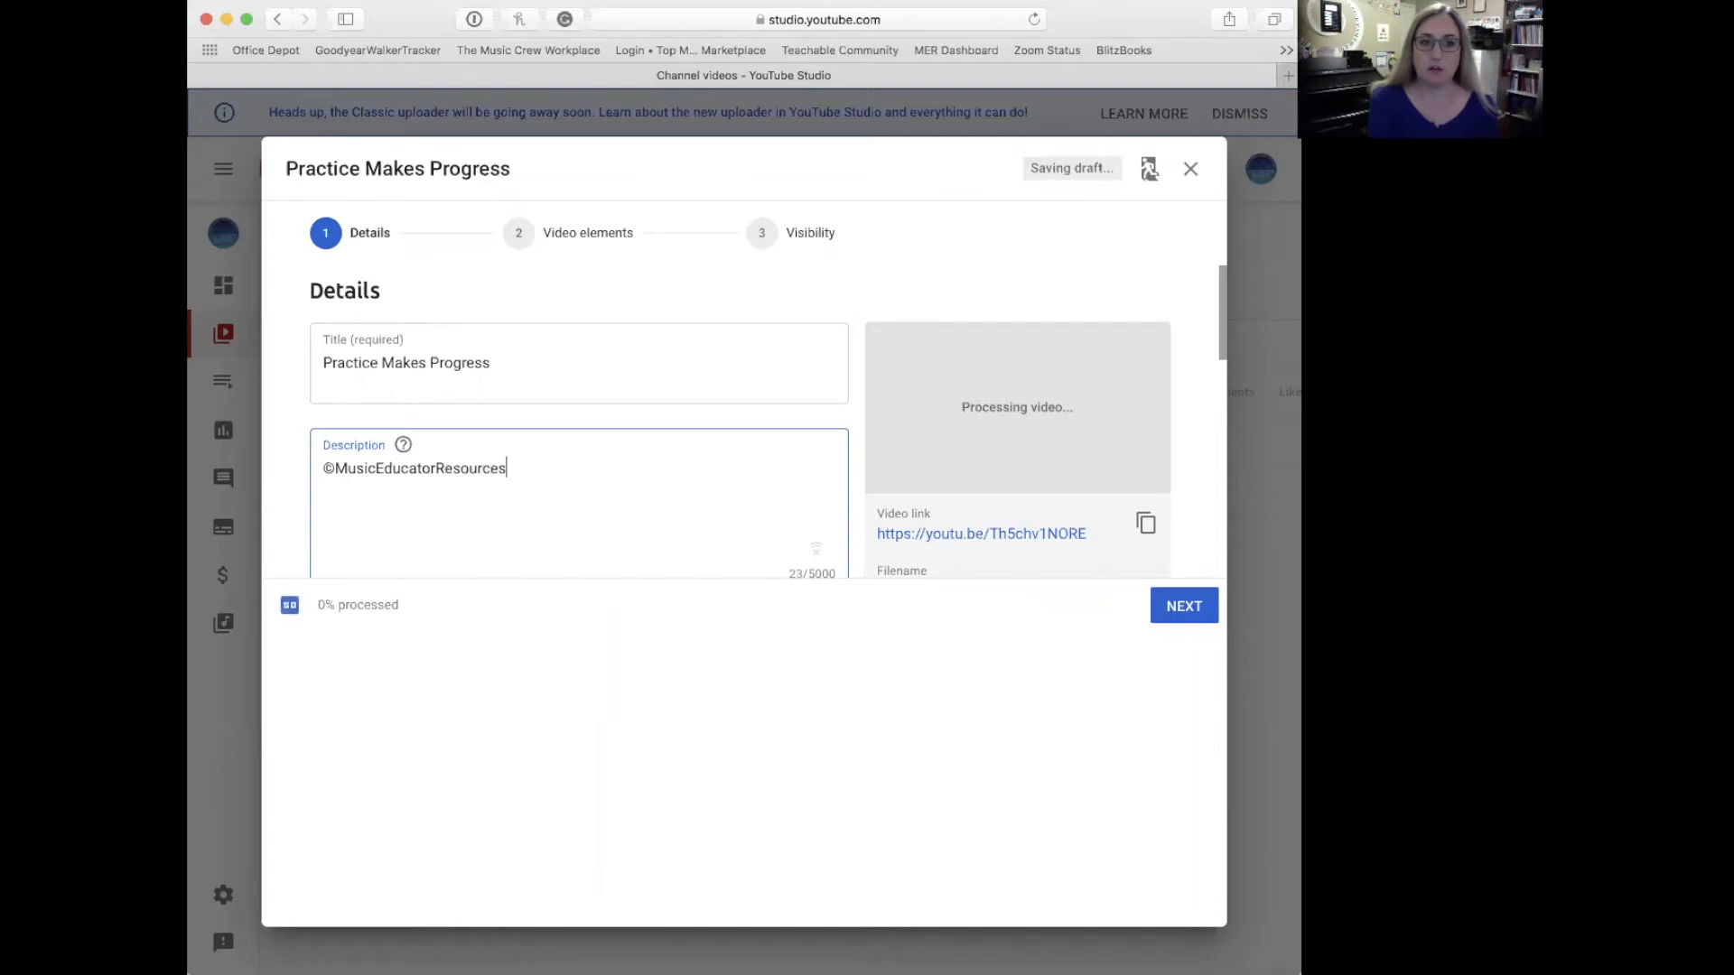
type(".com")
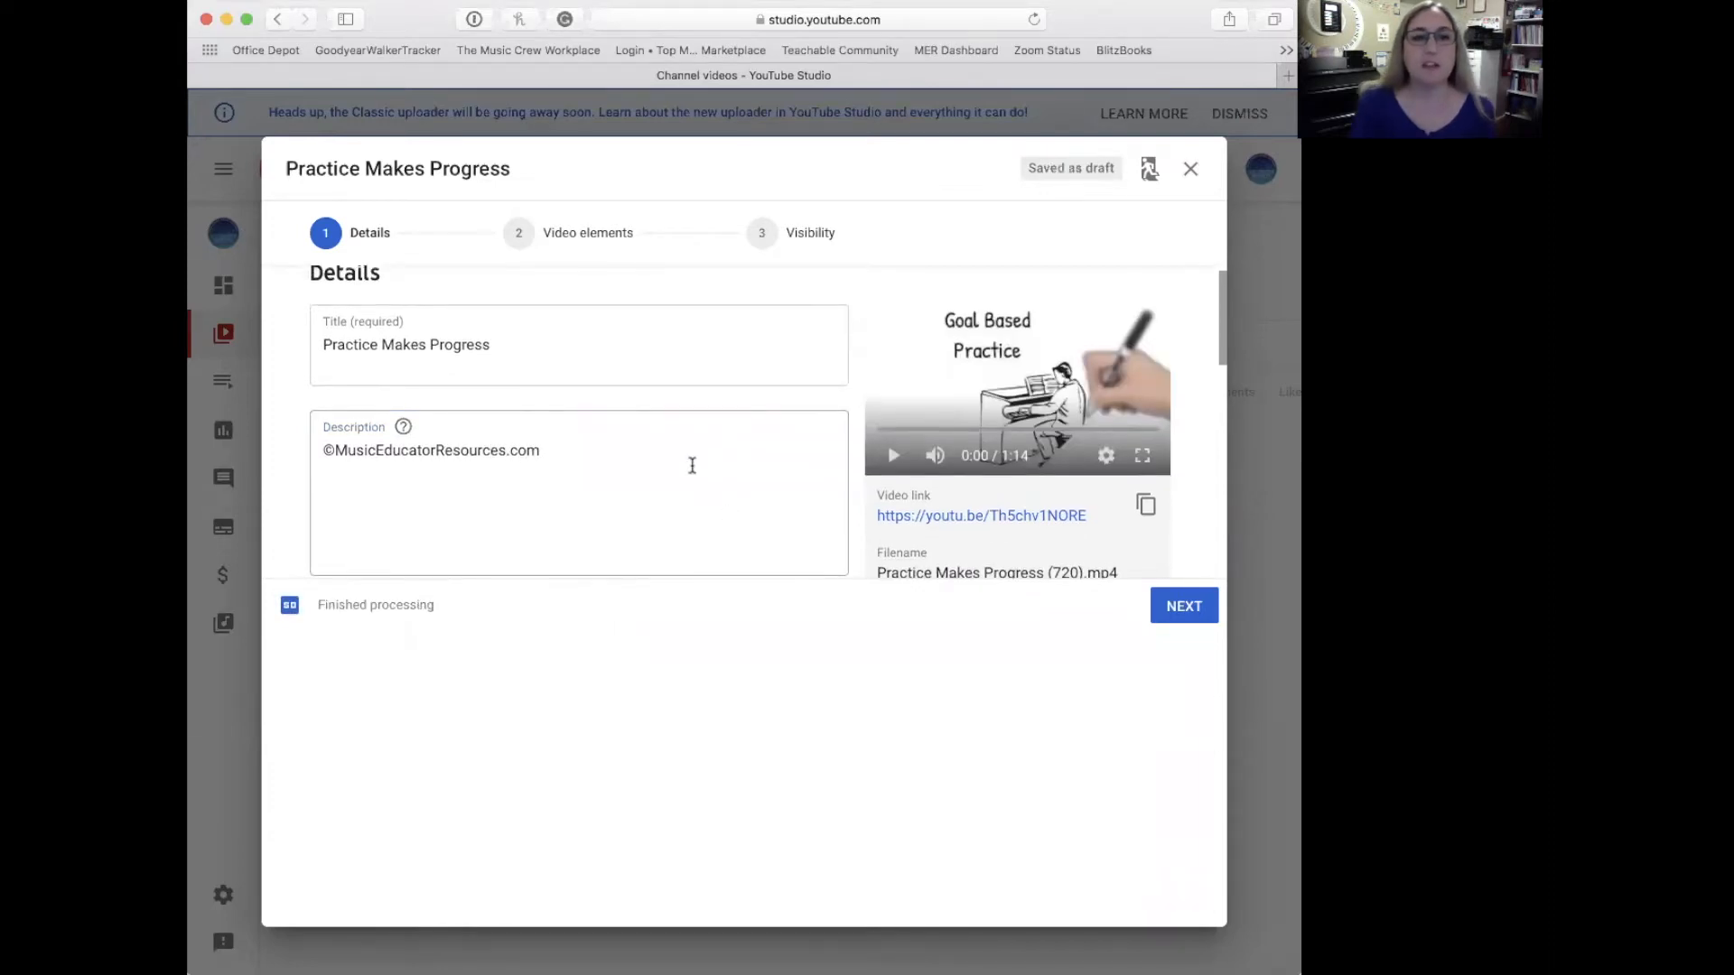
Choose the auto-generated "Check Yourself" frame as the video's thumbnail
scroll(693, 467, "down", 3)
scroll(693, 467, "down", 3)
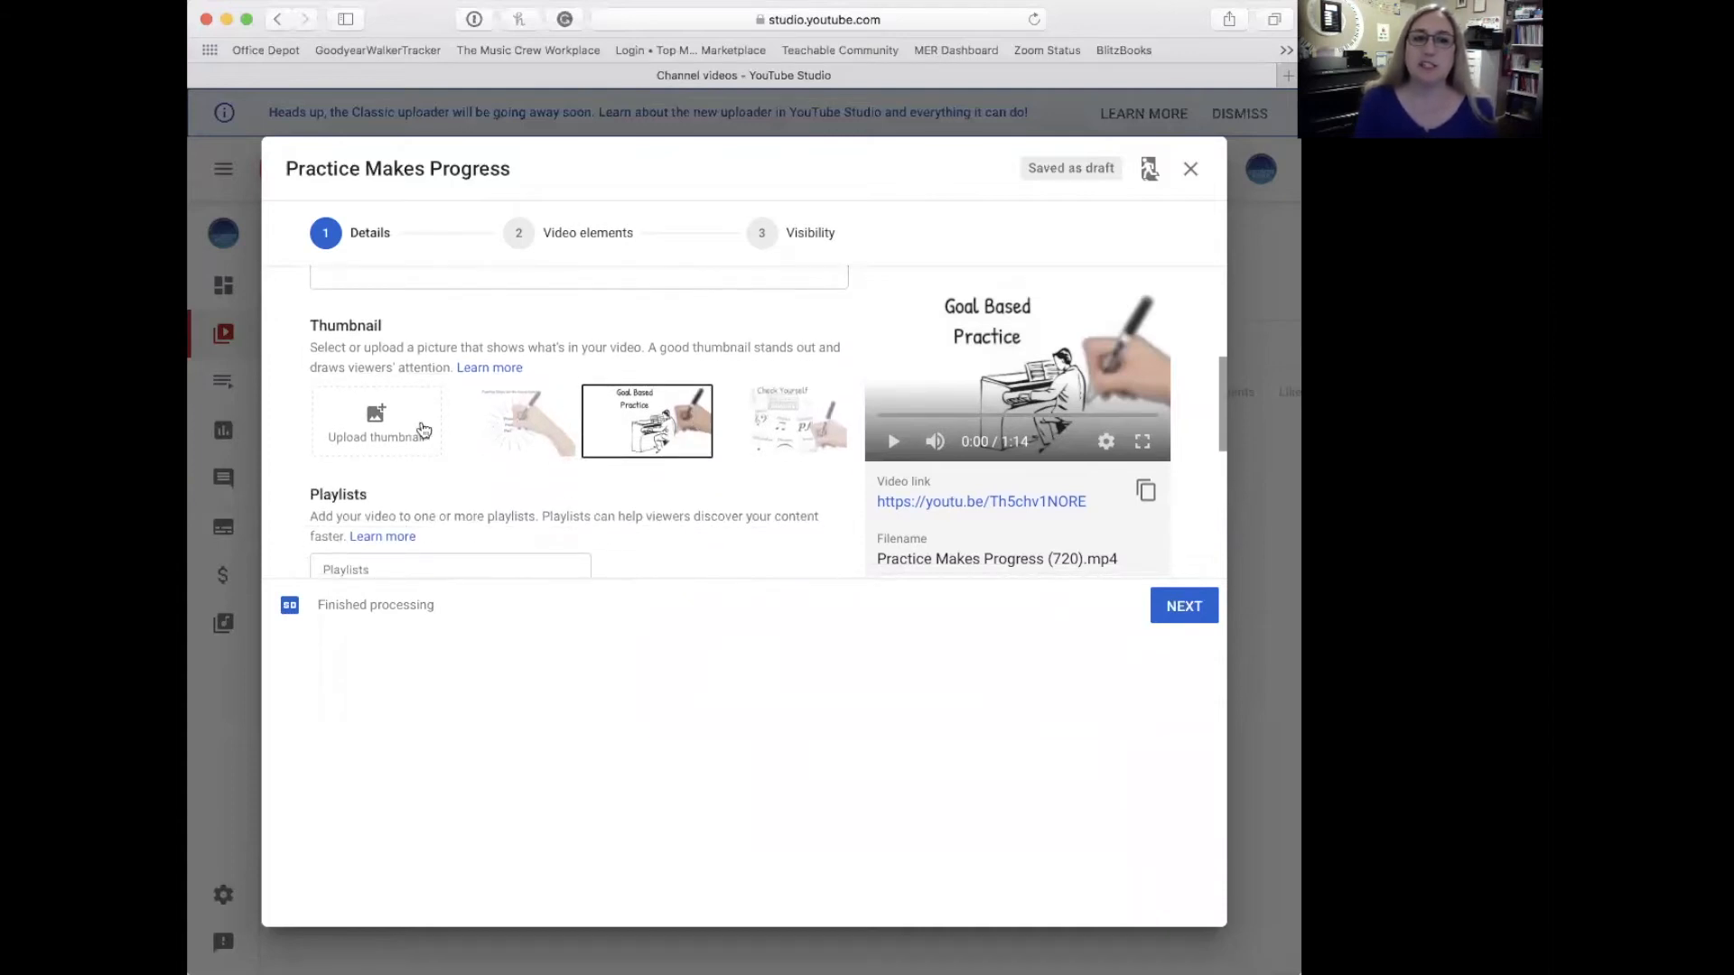
scroll(687, 448, "up", 6)
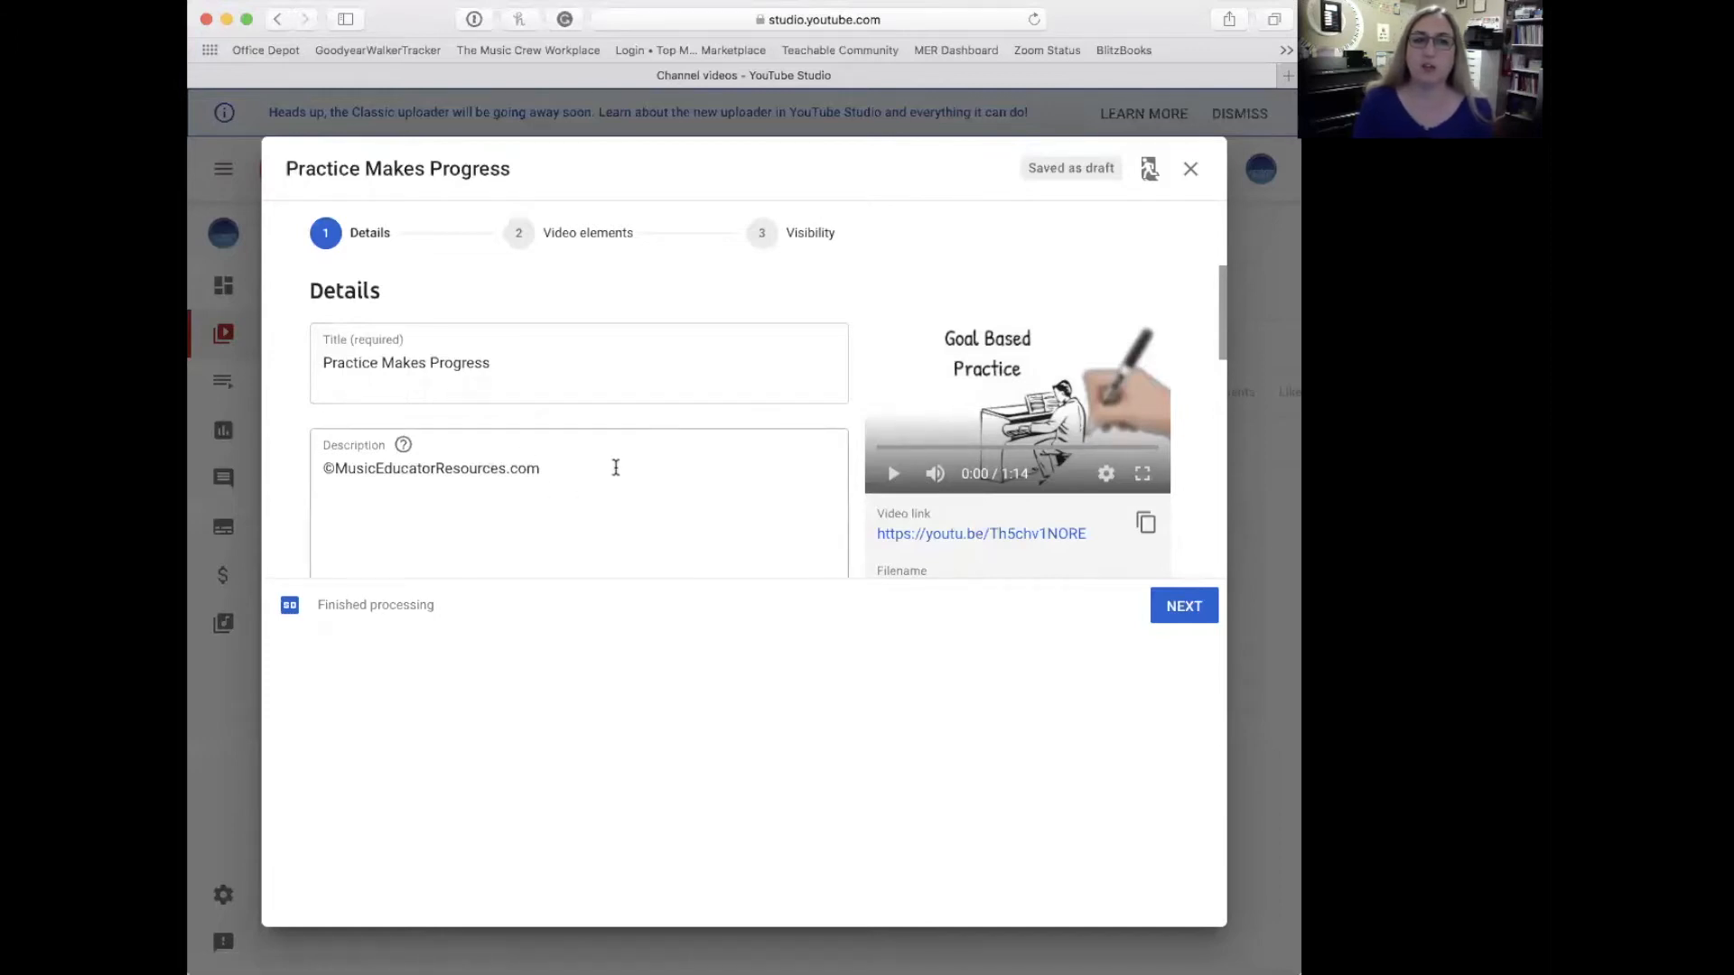
scroll(636, 406, "down", 5)
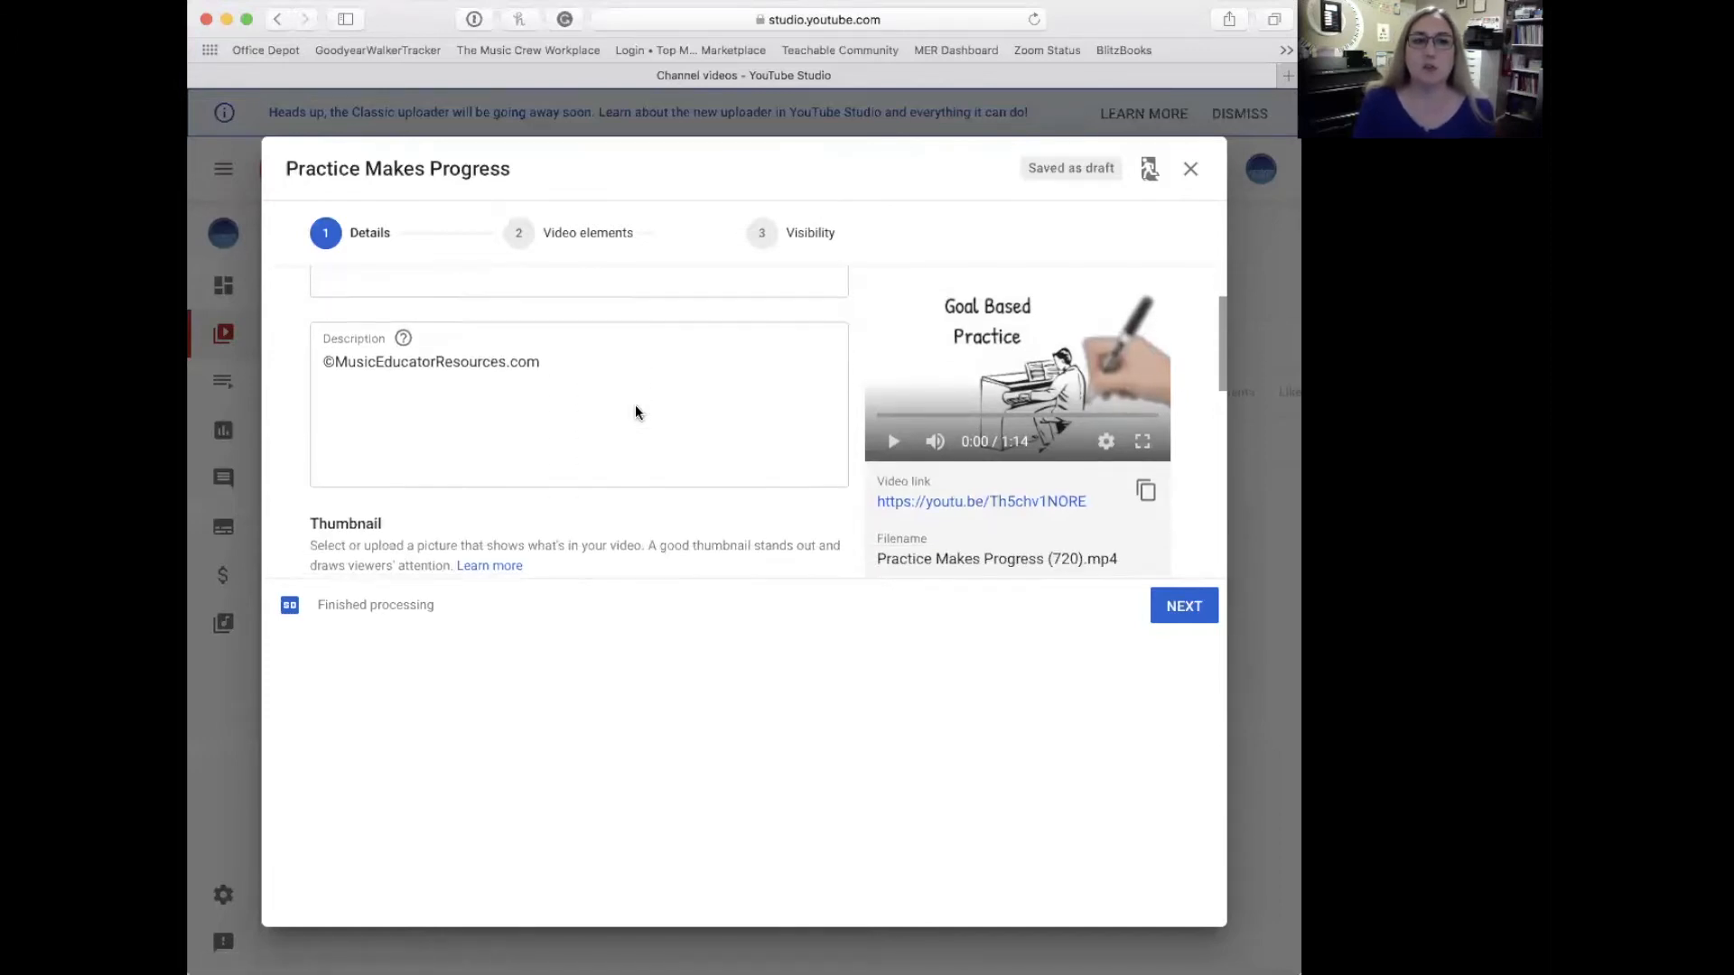
scroll(635, 407, "down", 1)
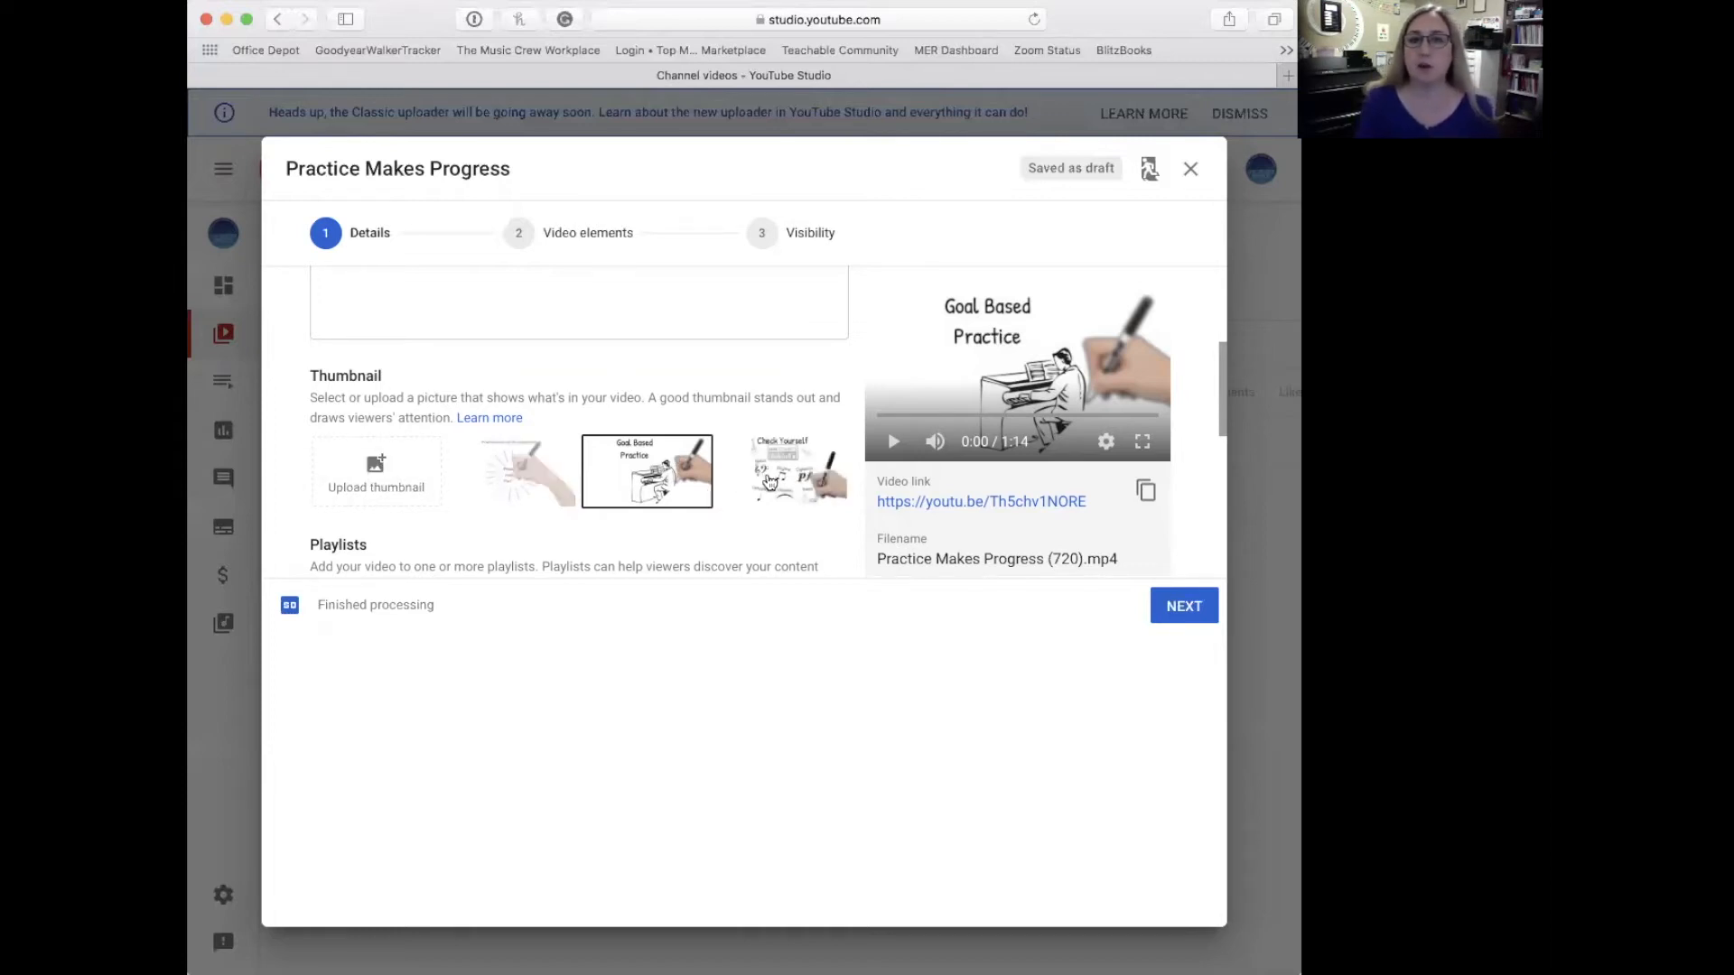
left_click(795, 488)
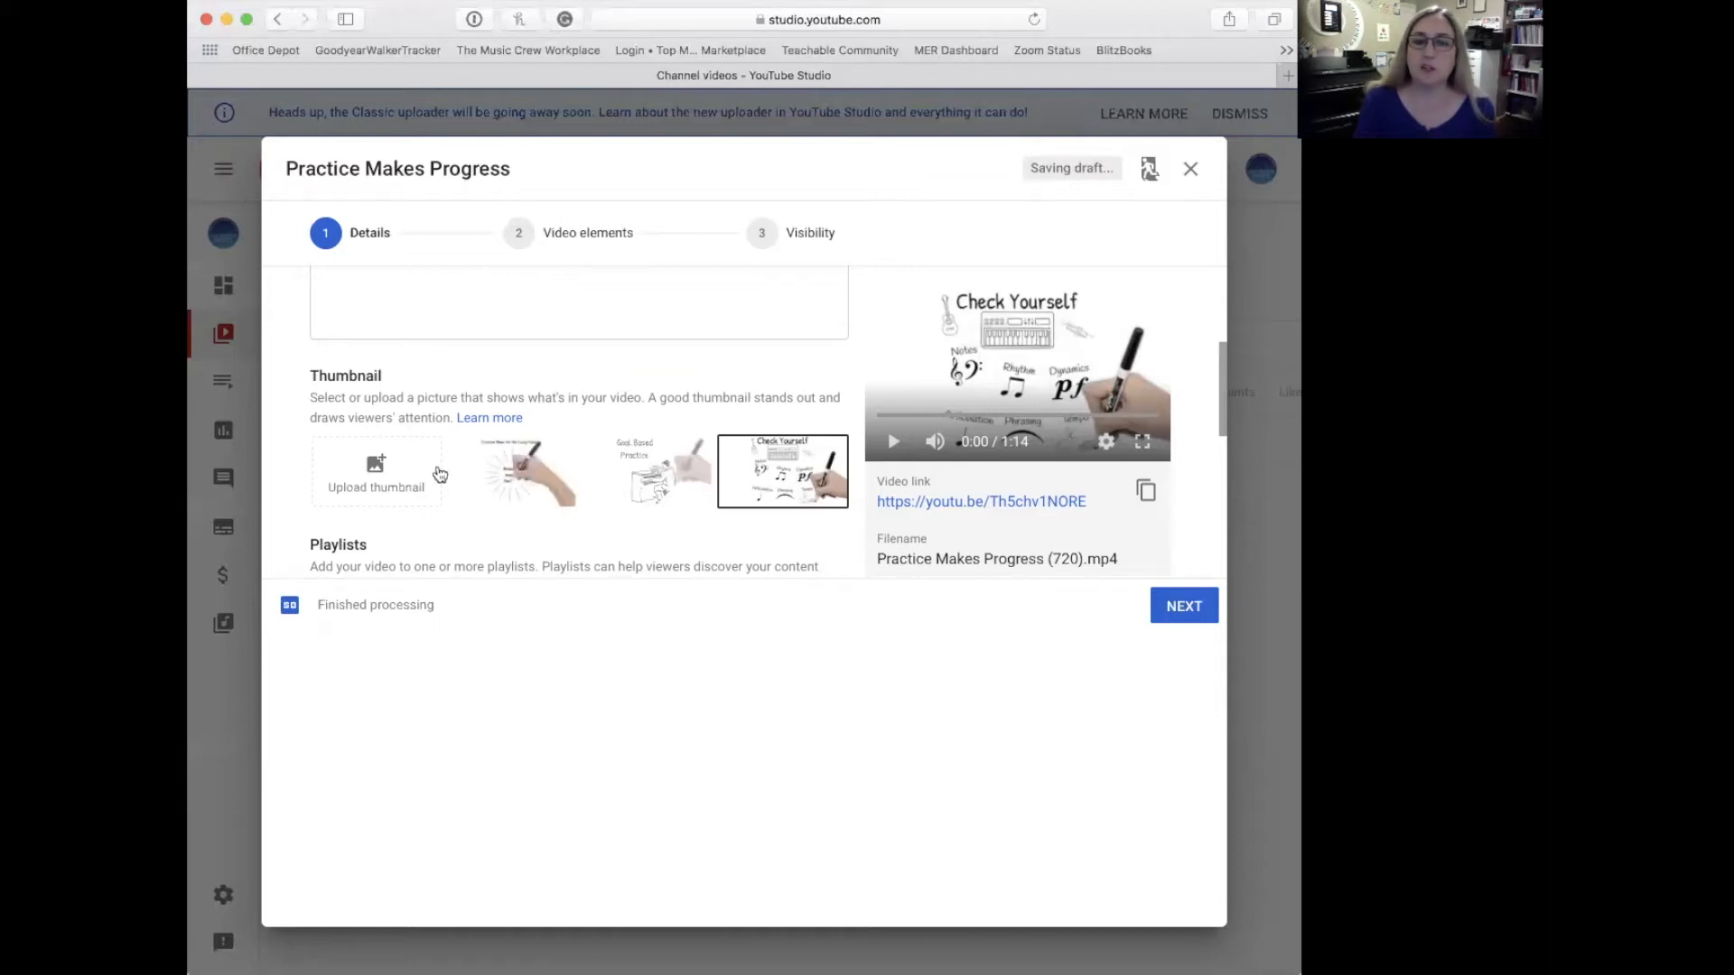
Review the video's playlist, made-for-kids audience and advanced age restriction settings
scroll(566, 481, "down", 3)
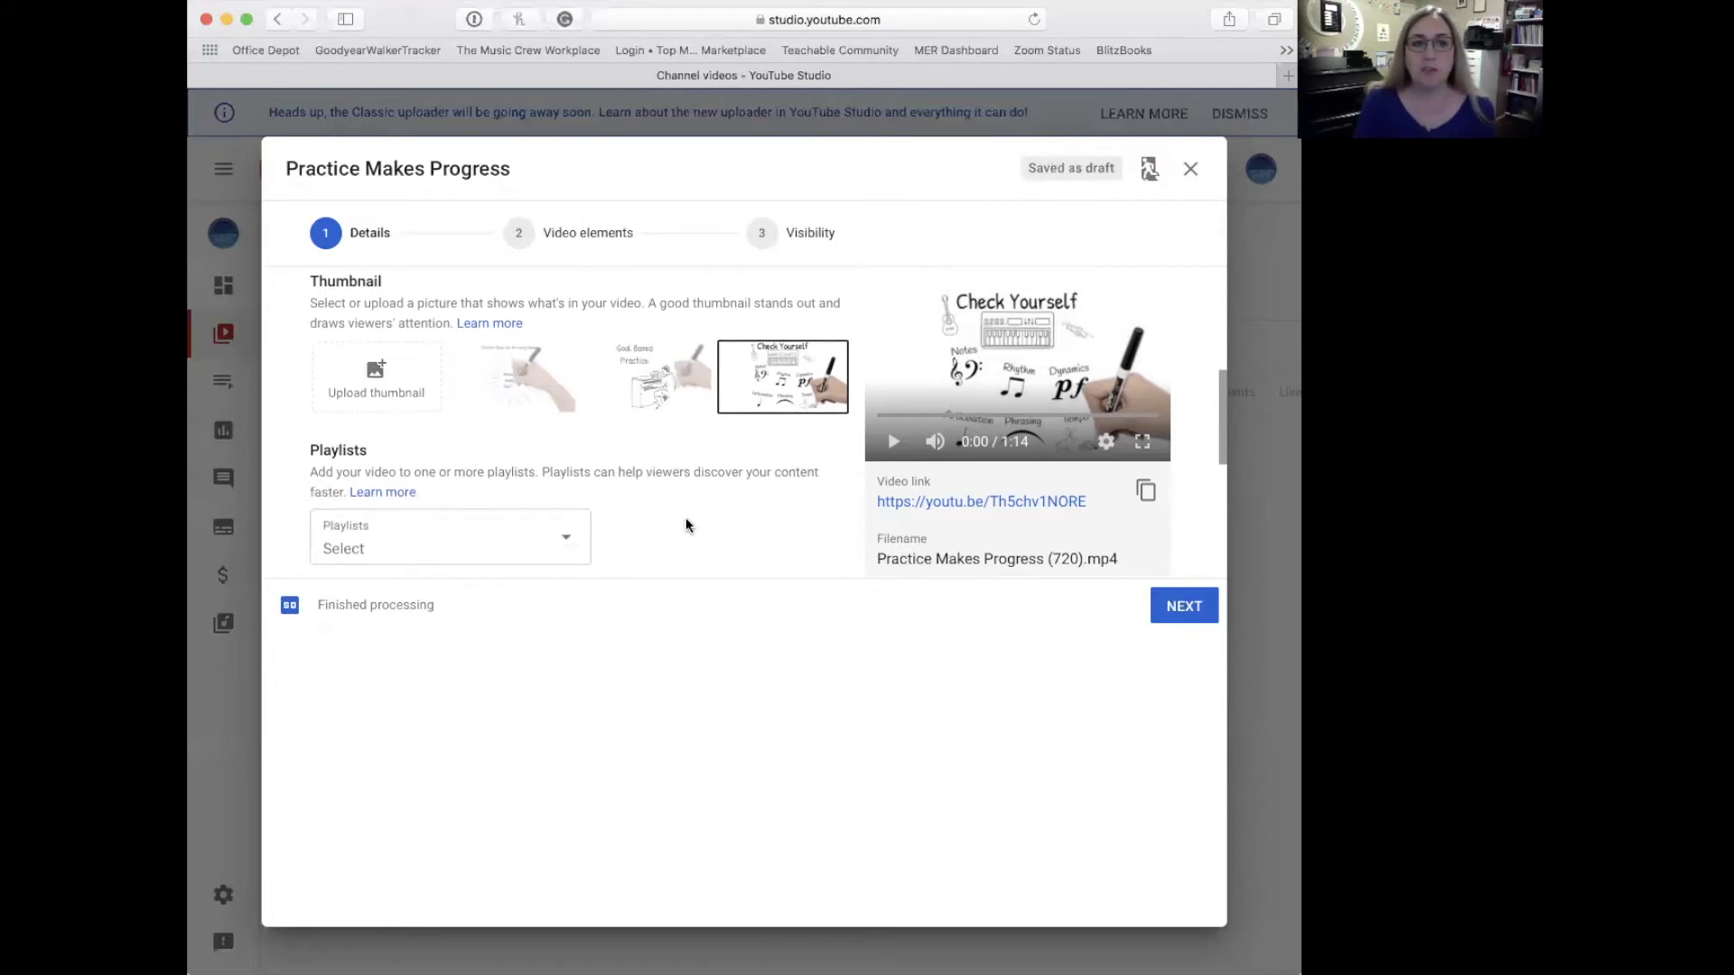
scroll(688, 523, "down", 3)
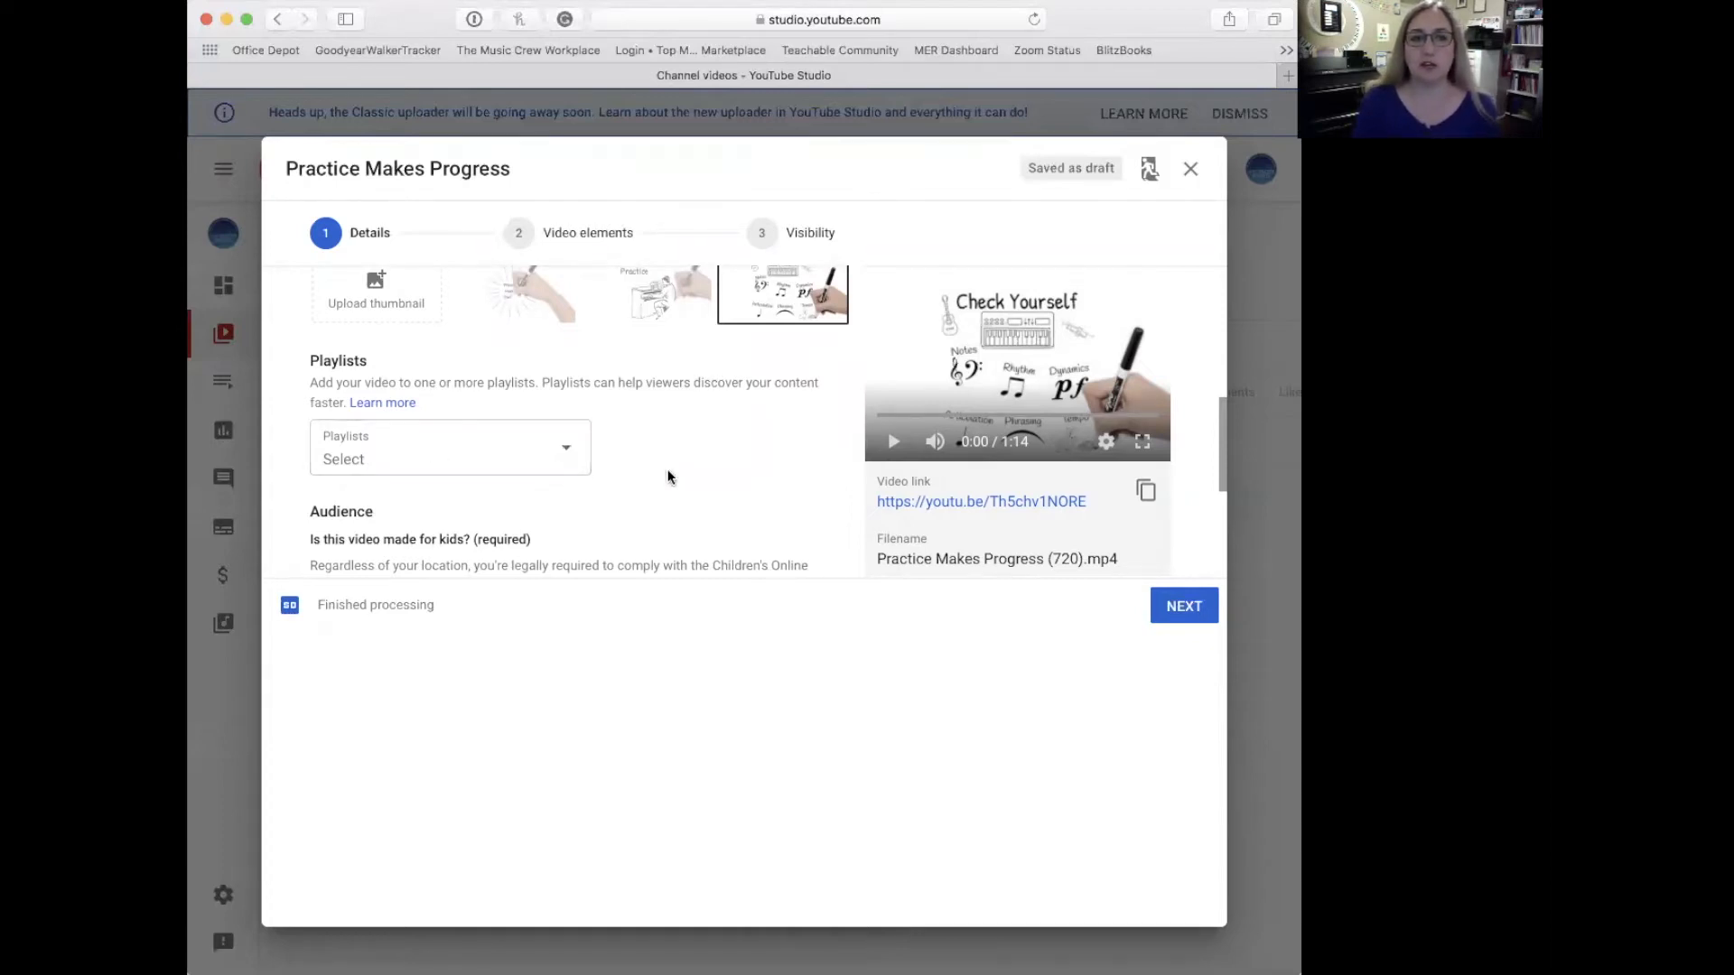
scroll(668, 476, "down", 4)
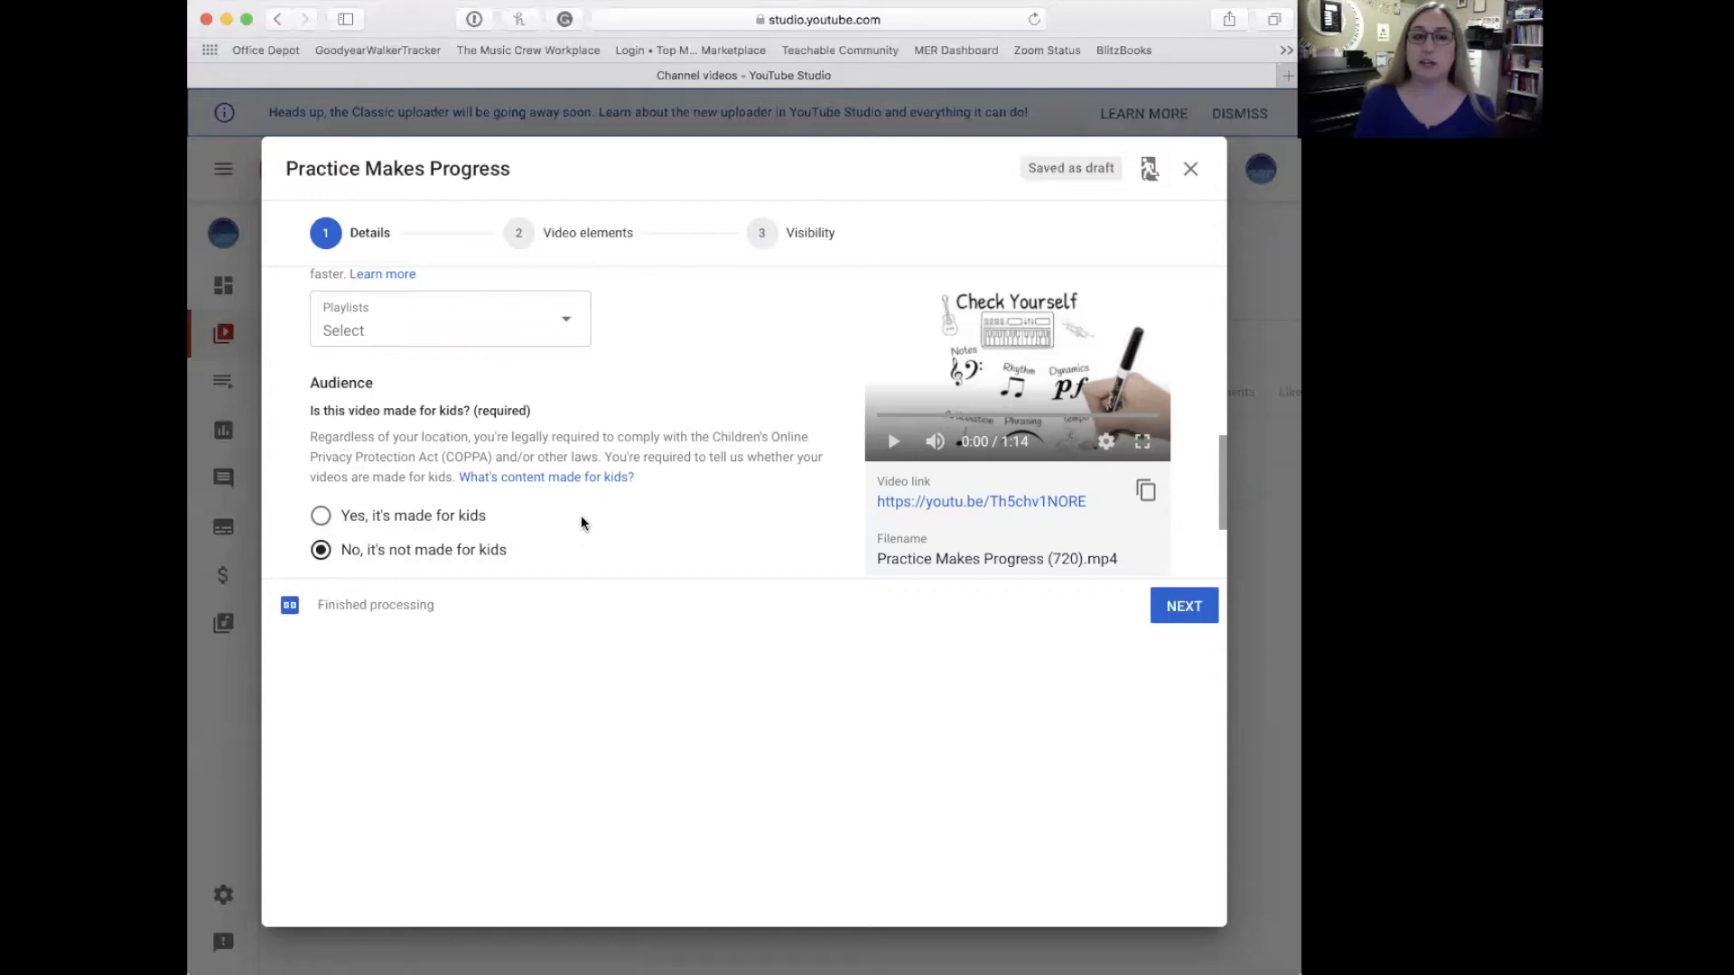
scroll(322, 558, "up", 1)
scroll(325, 542, "up", 2)
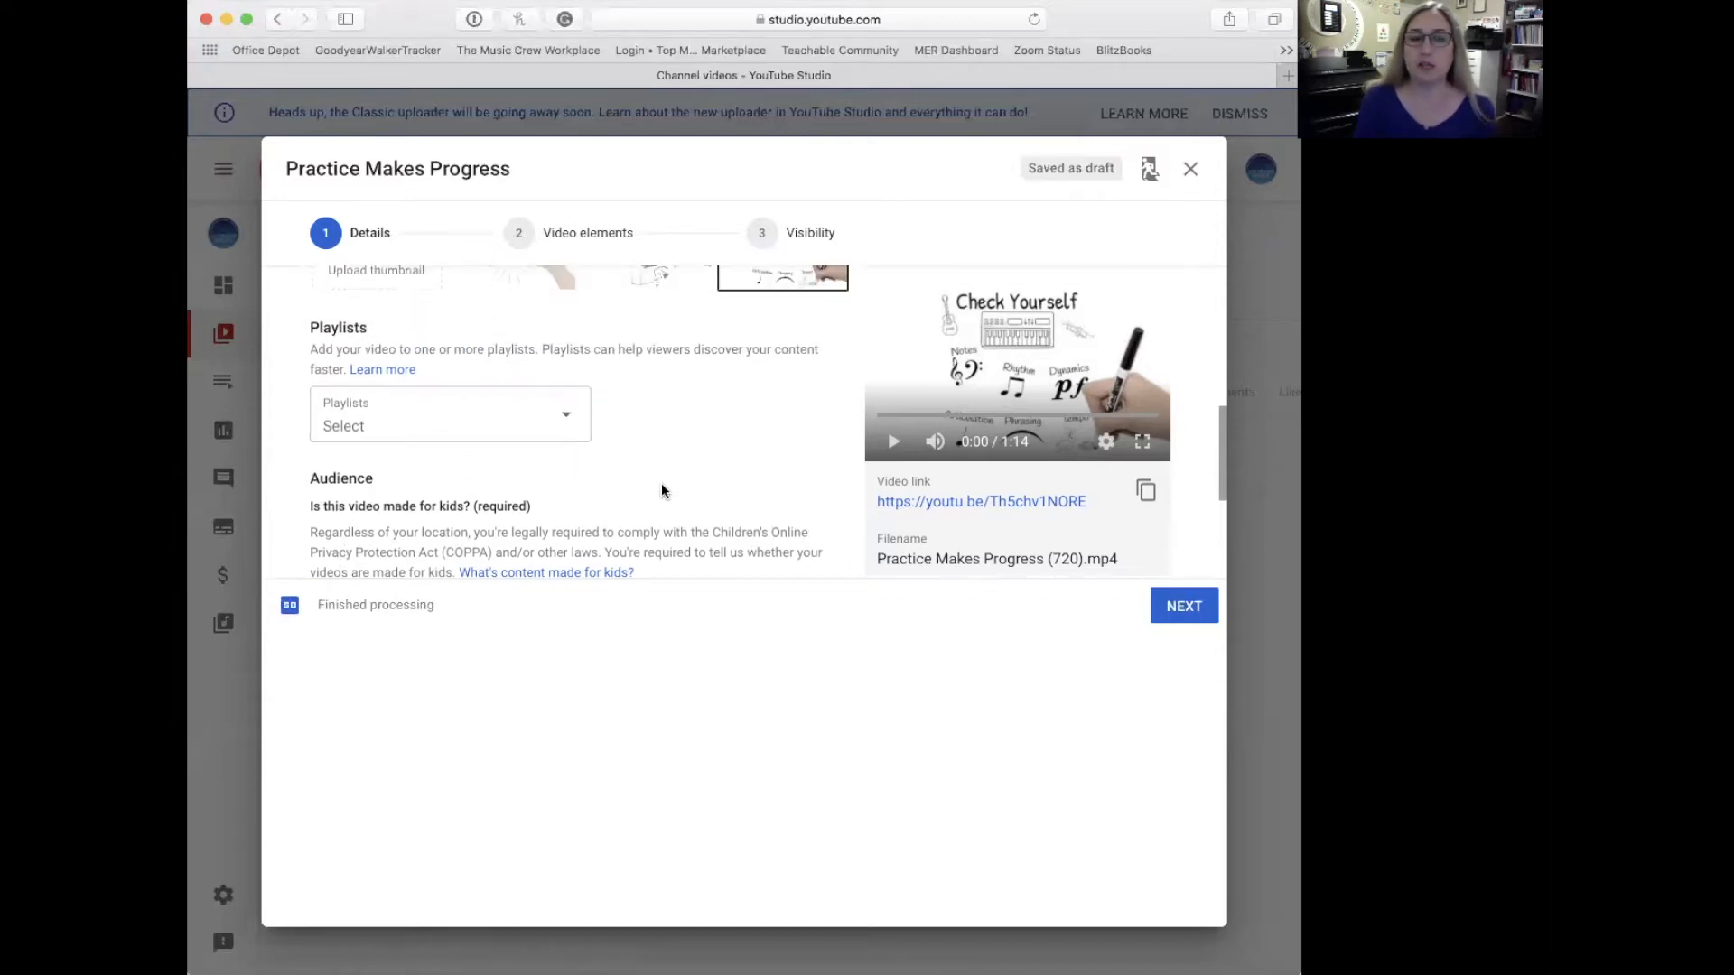
scroll(691, 481, "down", 3)
scroll(691, 481, "down", 3)
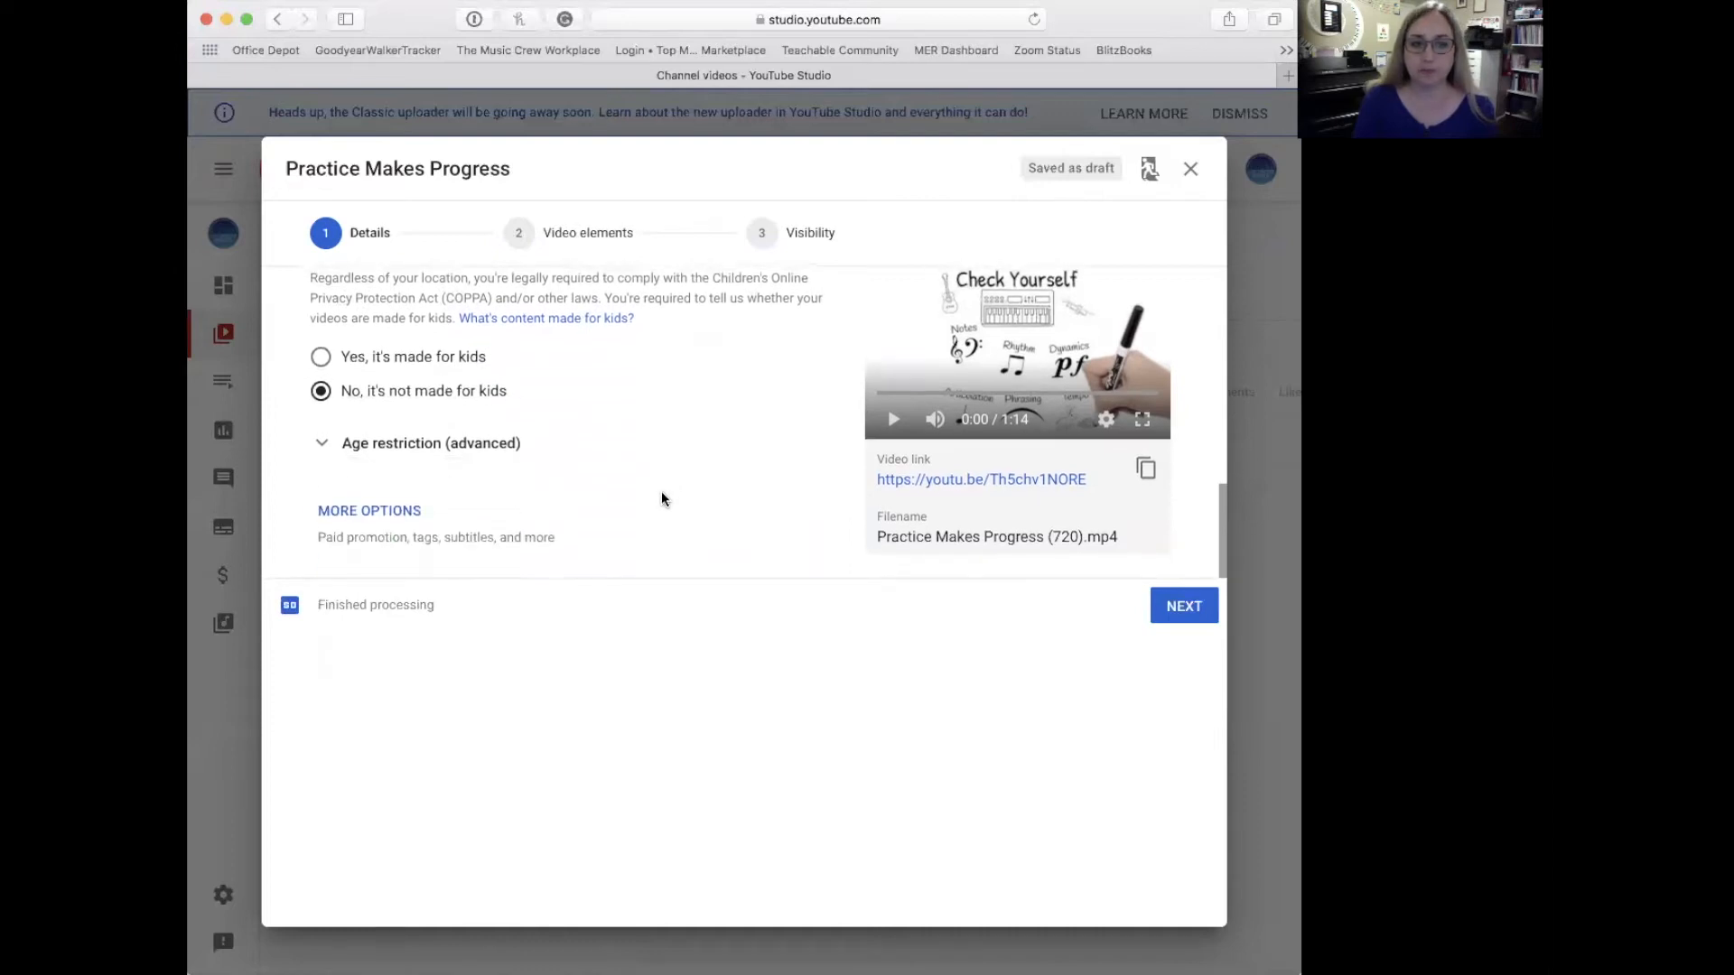
left_click(323, 447)
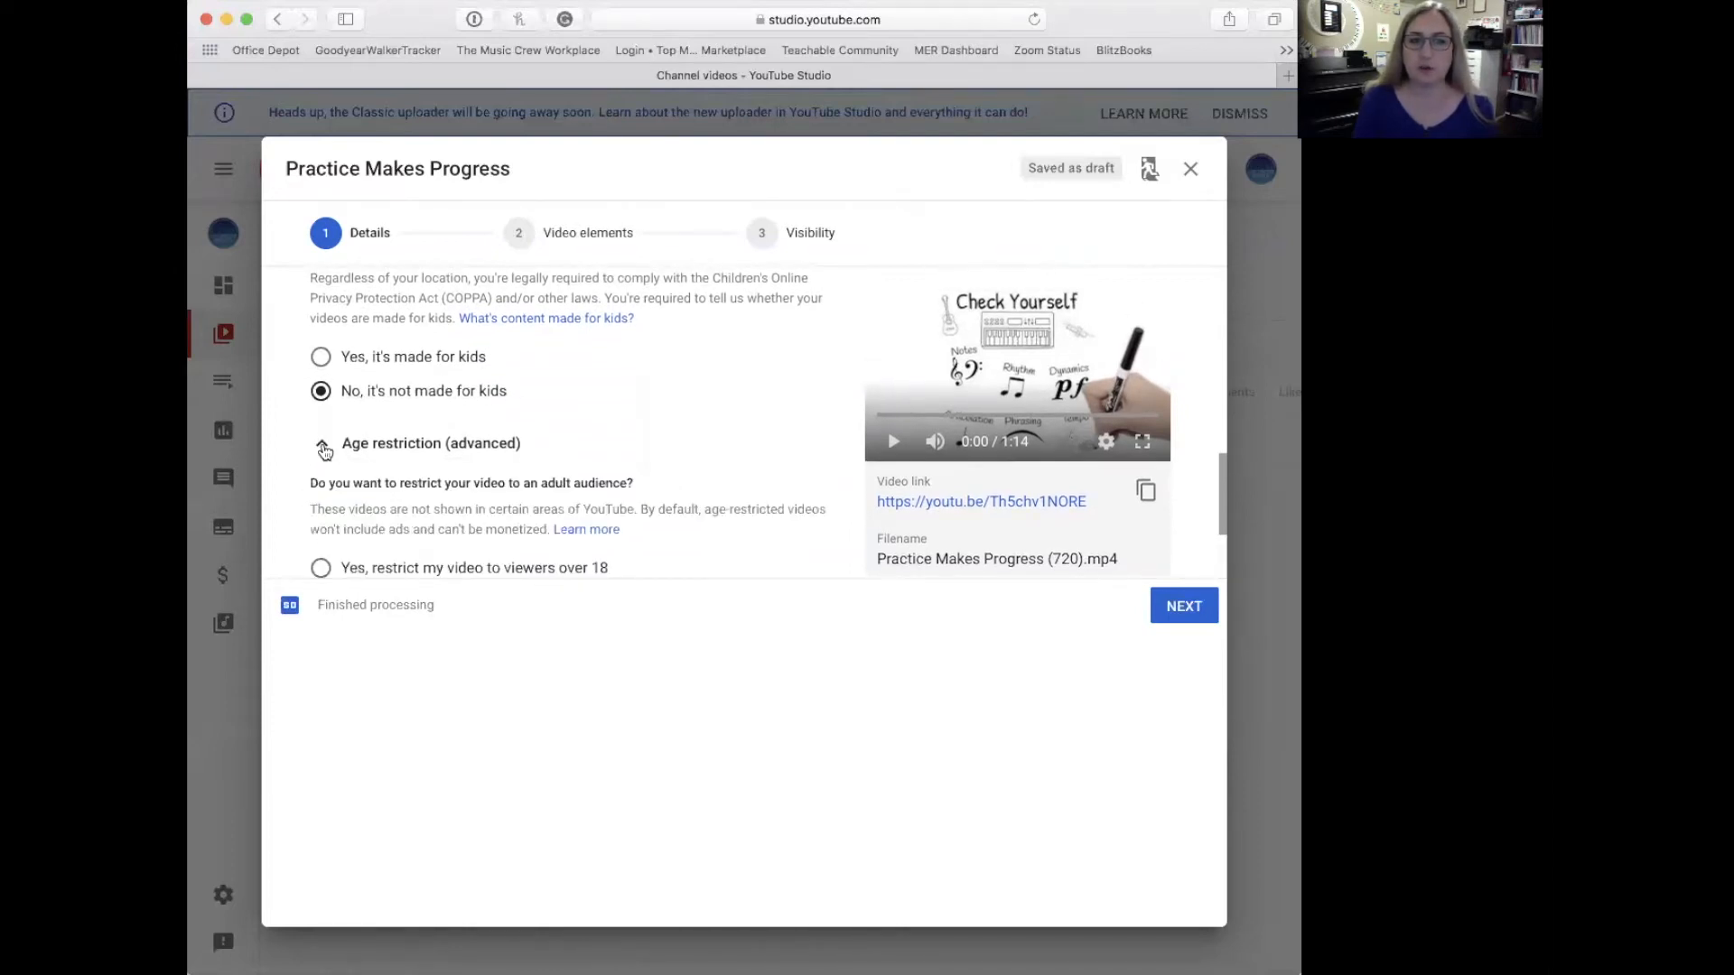
left_click(322, 447)
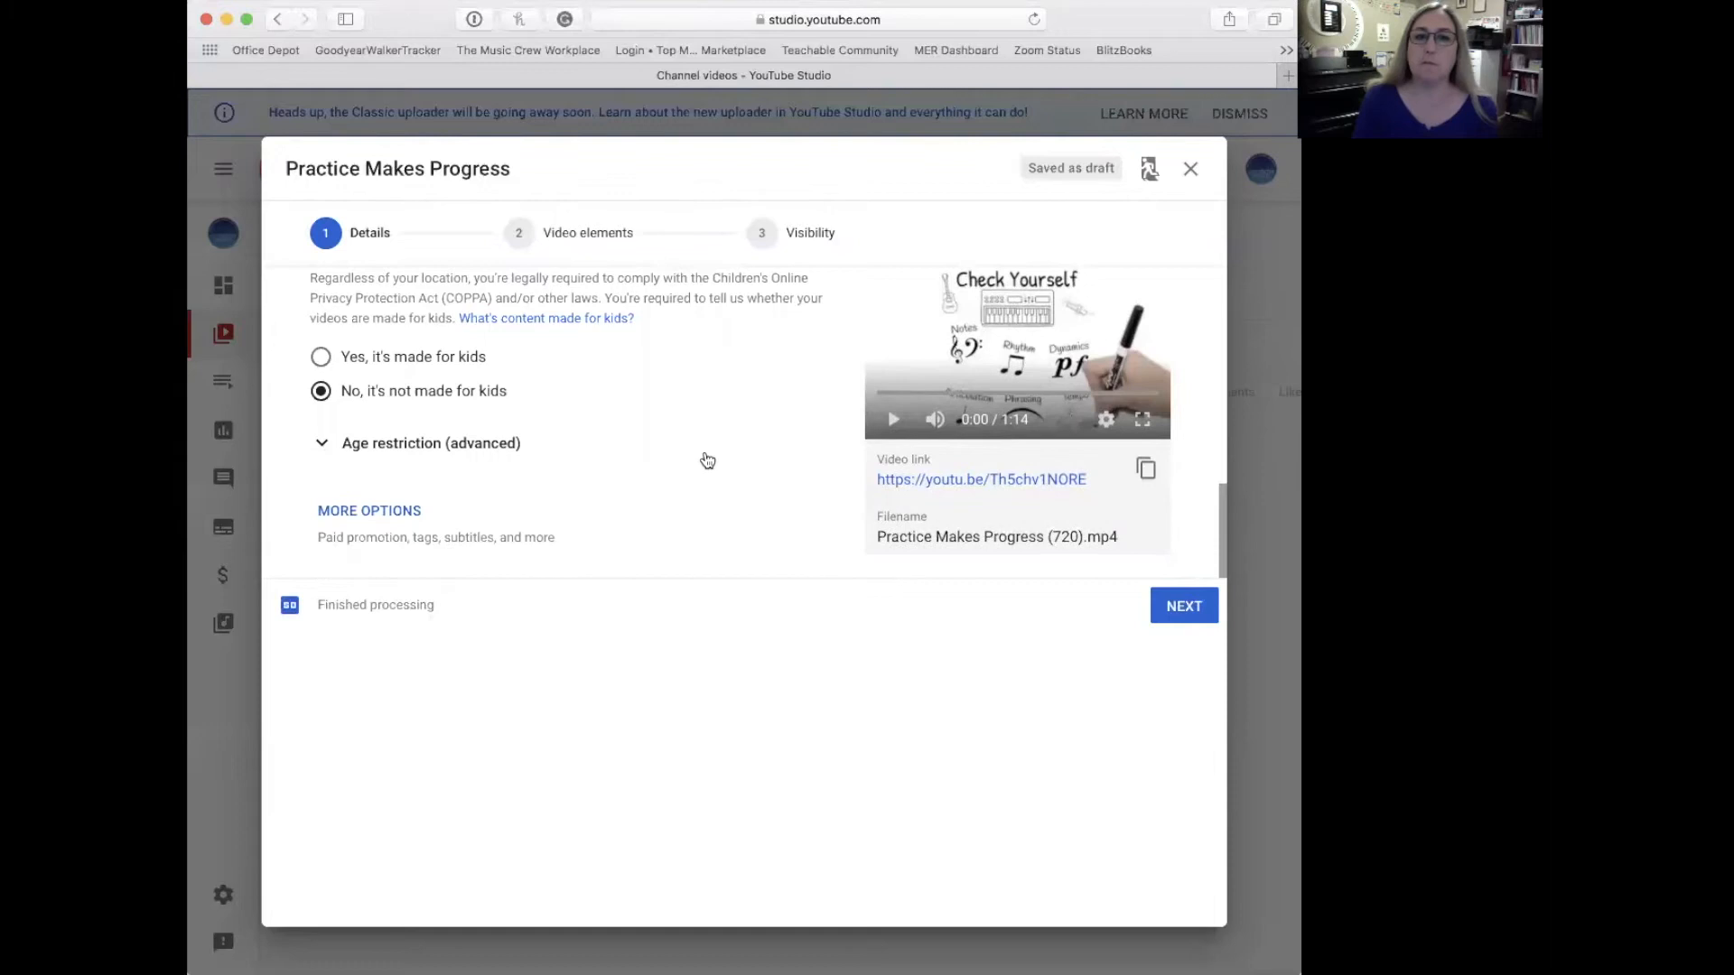
scroll(679, 479, "up", 5)
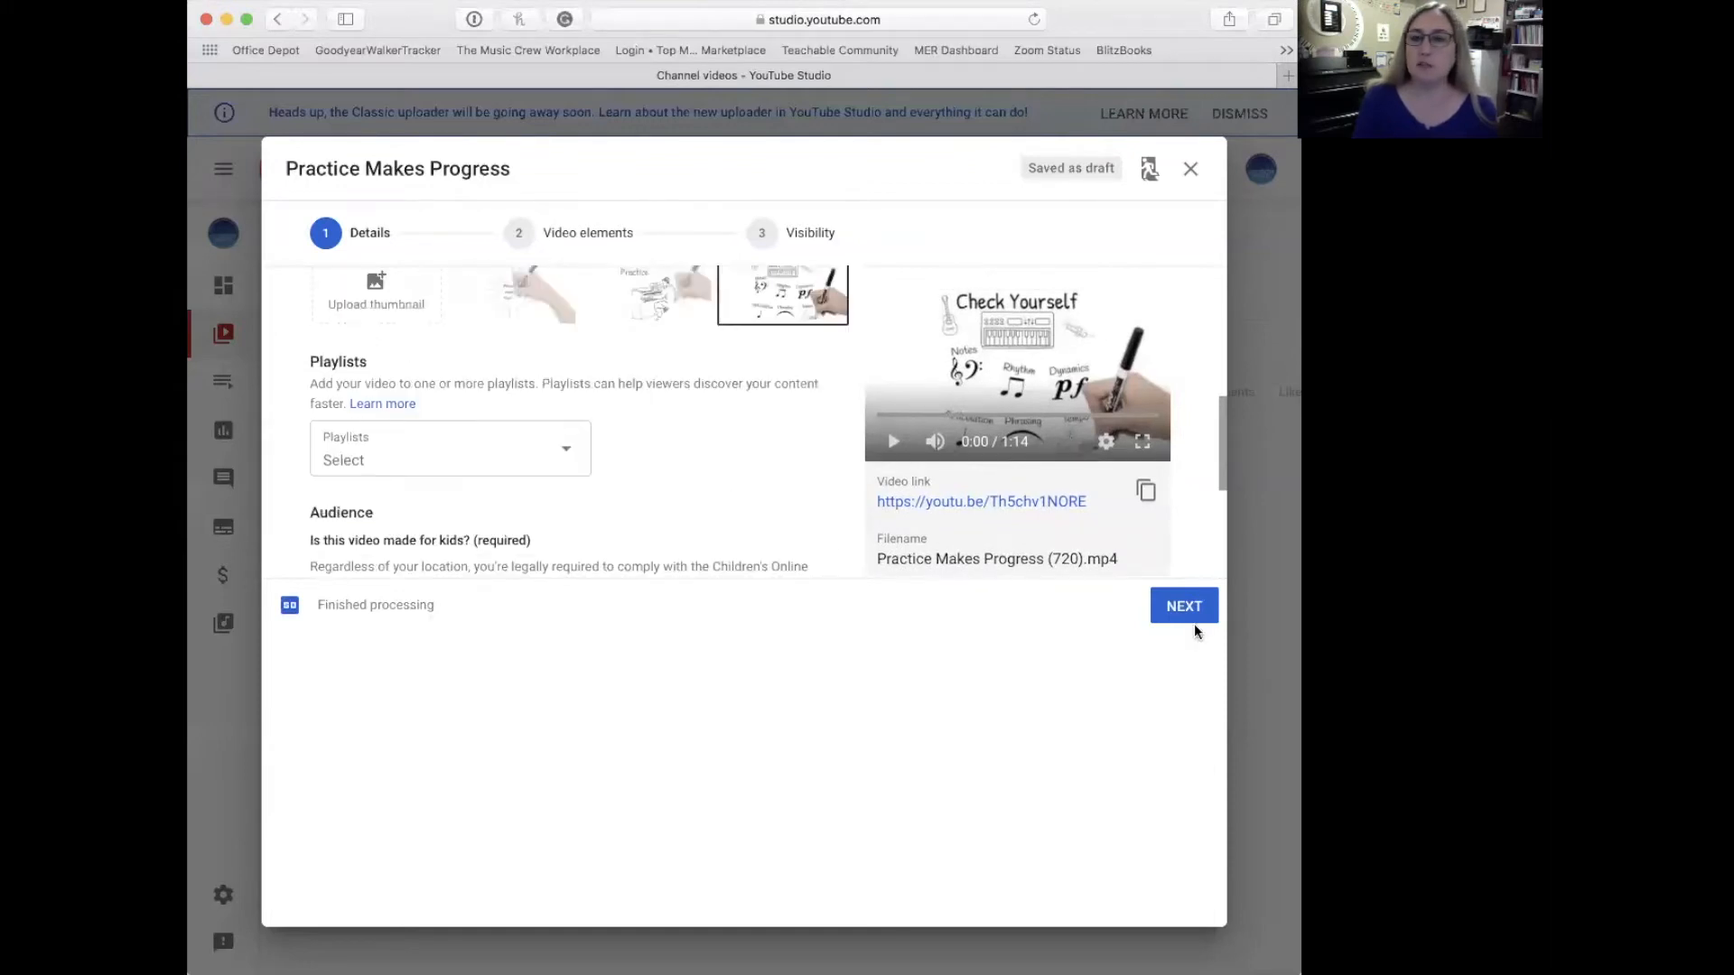
Continue to the video elements and add an end screen using the "1 video, 1 subscribe" template
left_click(1172, 608)
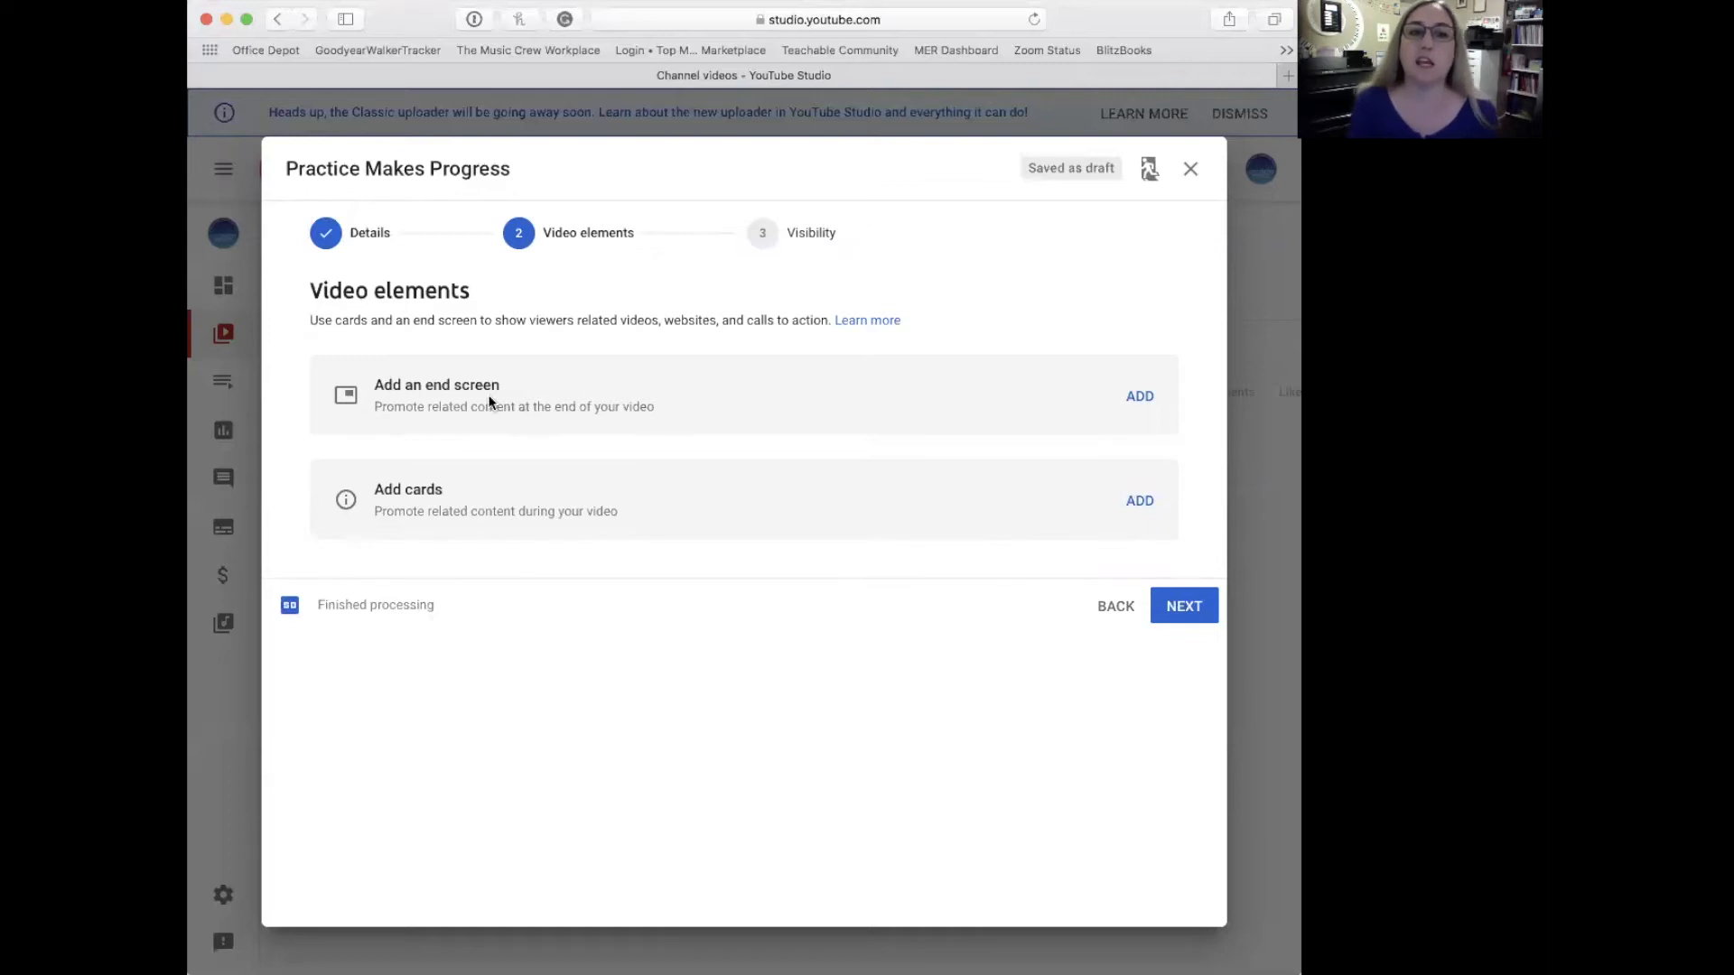
left_click(1140, 399)
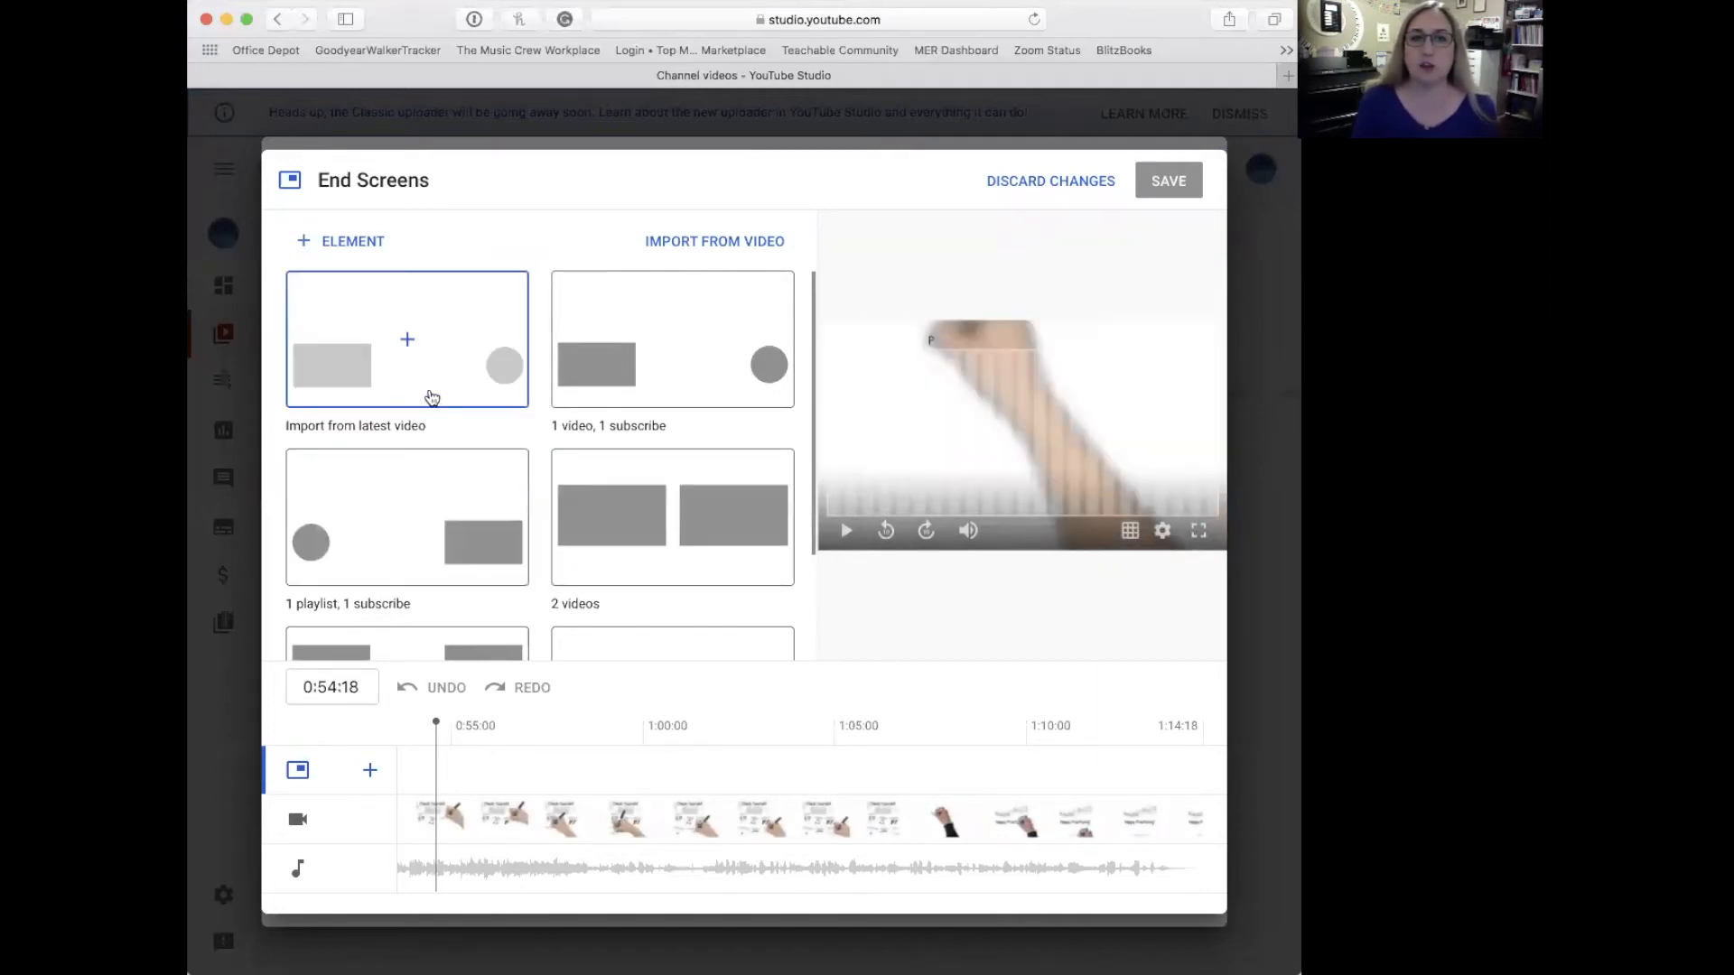
scroll(439, 524, "down", 3)
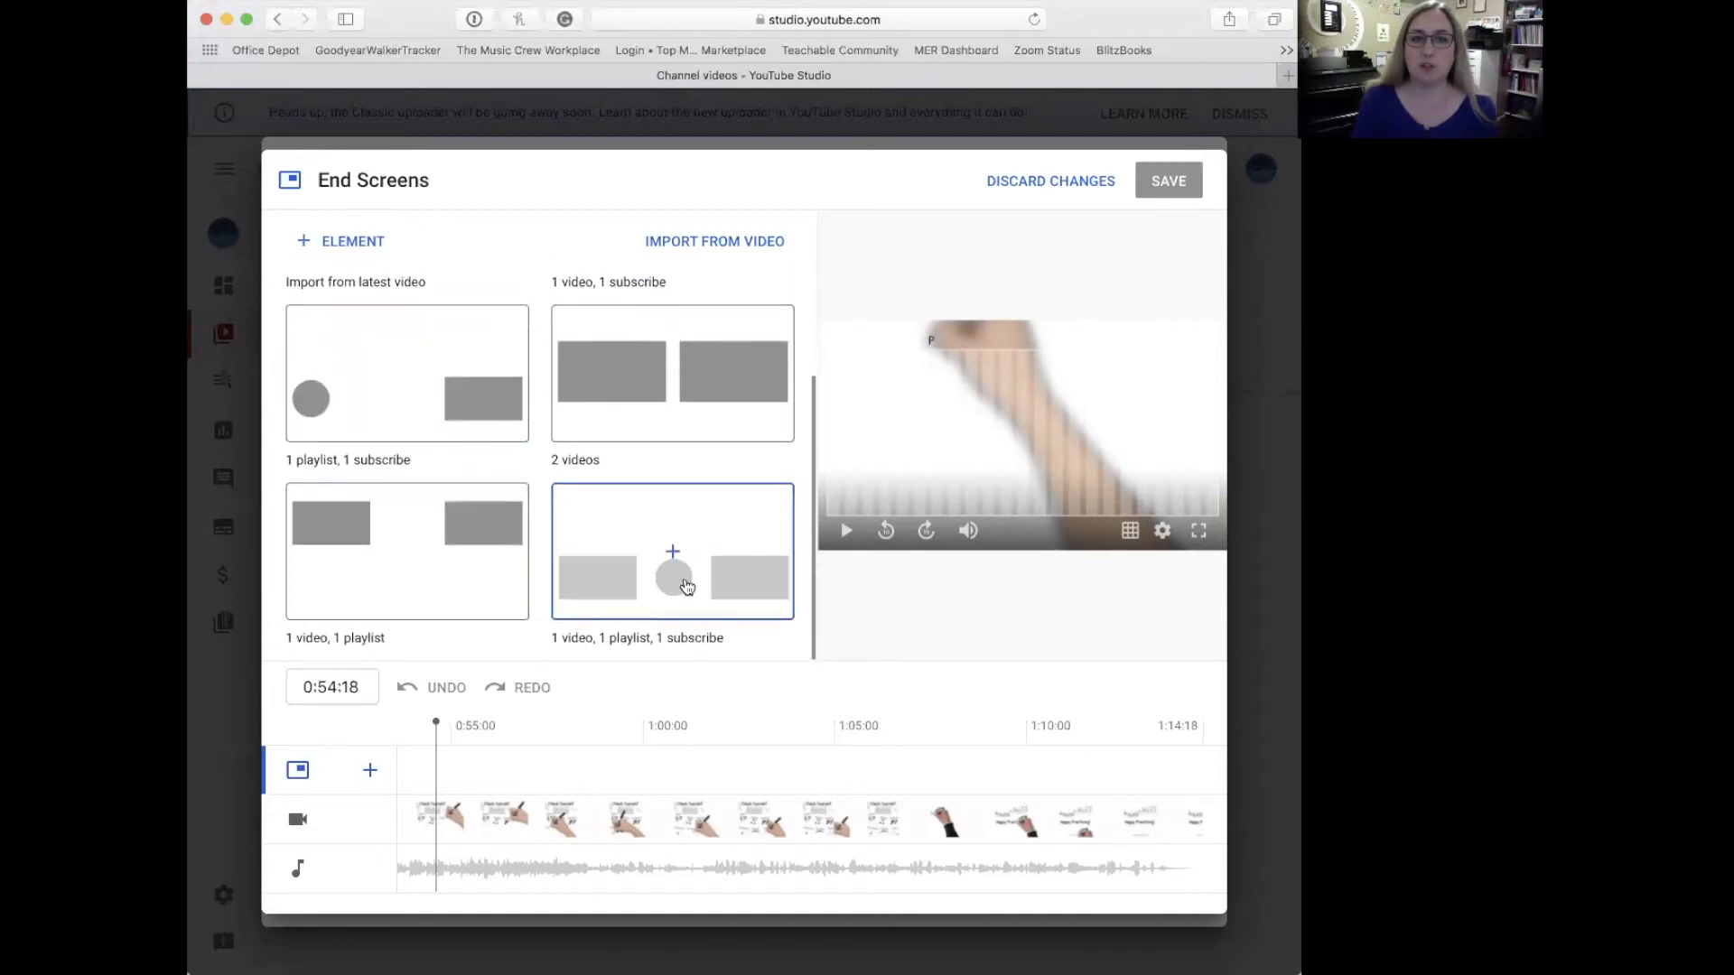
scroll(606, 512, "up", 3)
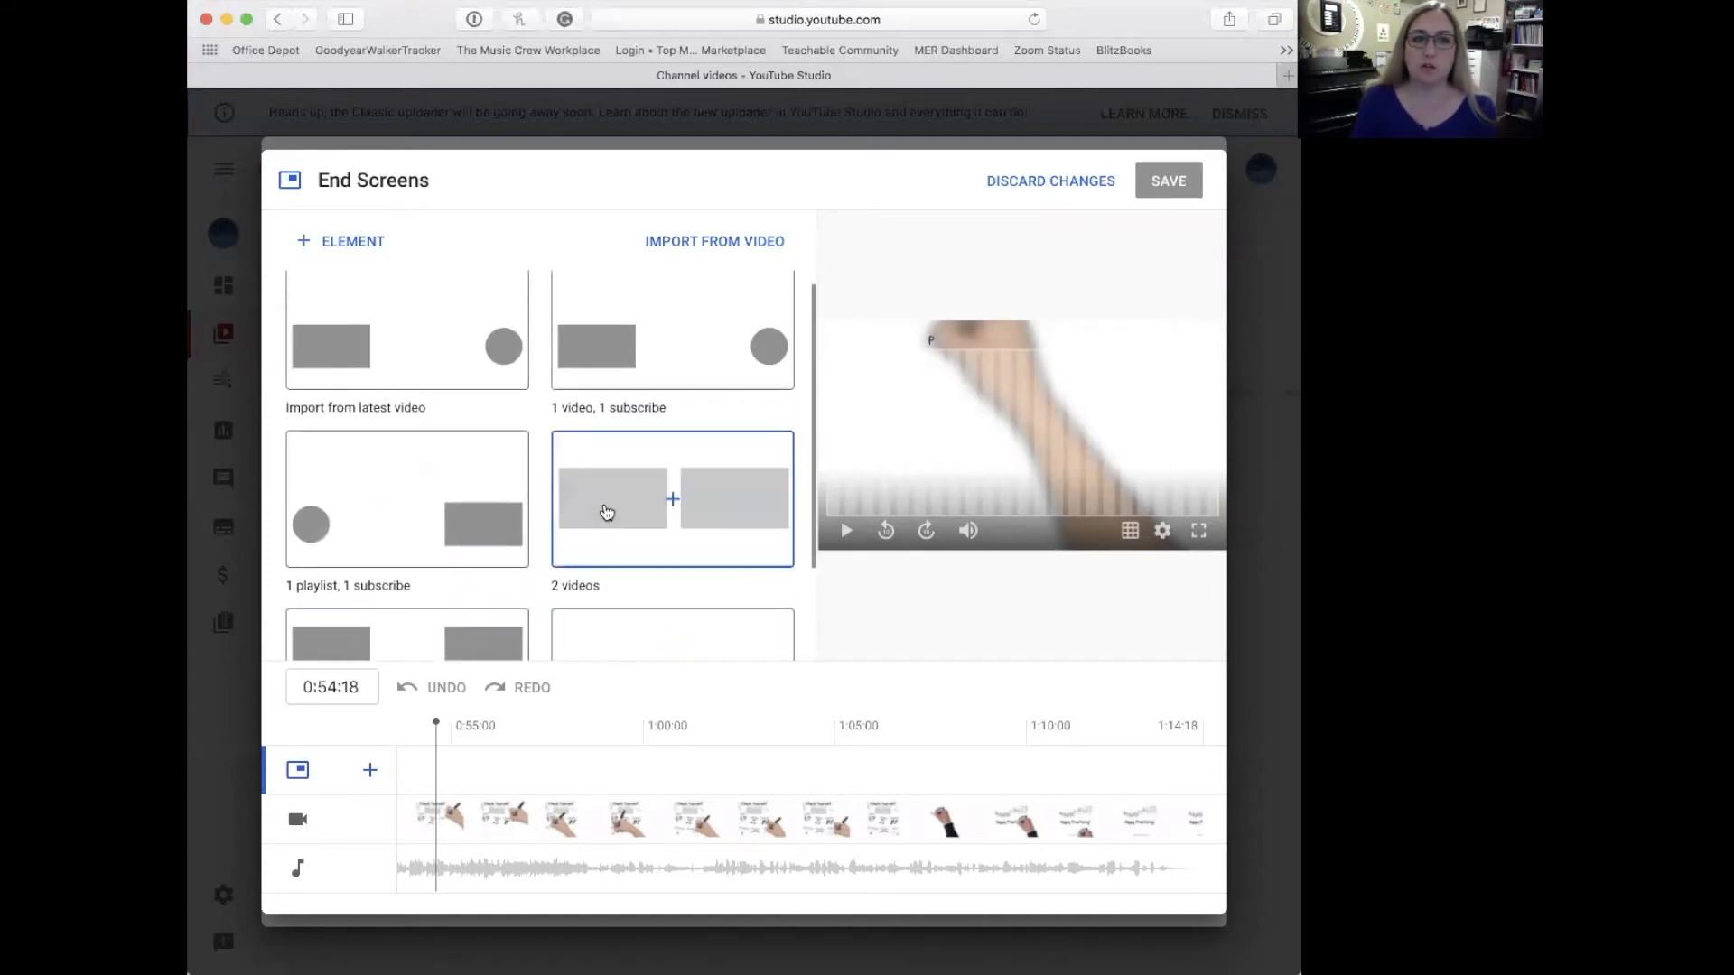
left_click(633, 362)
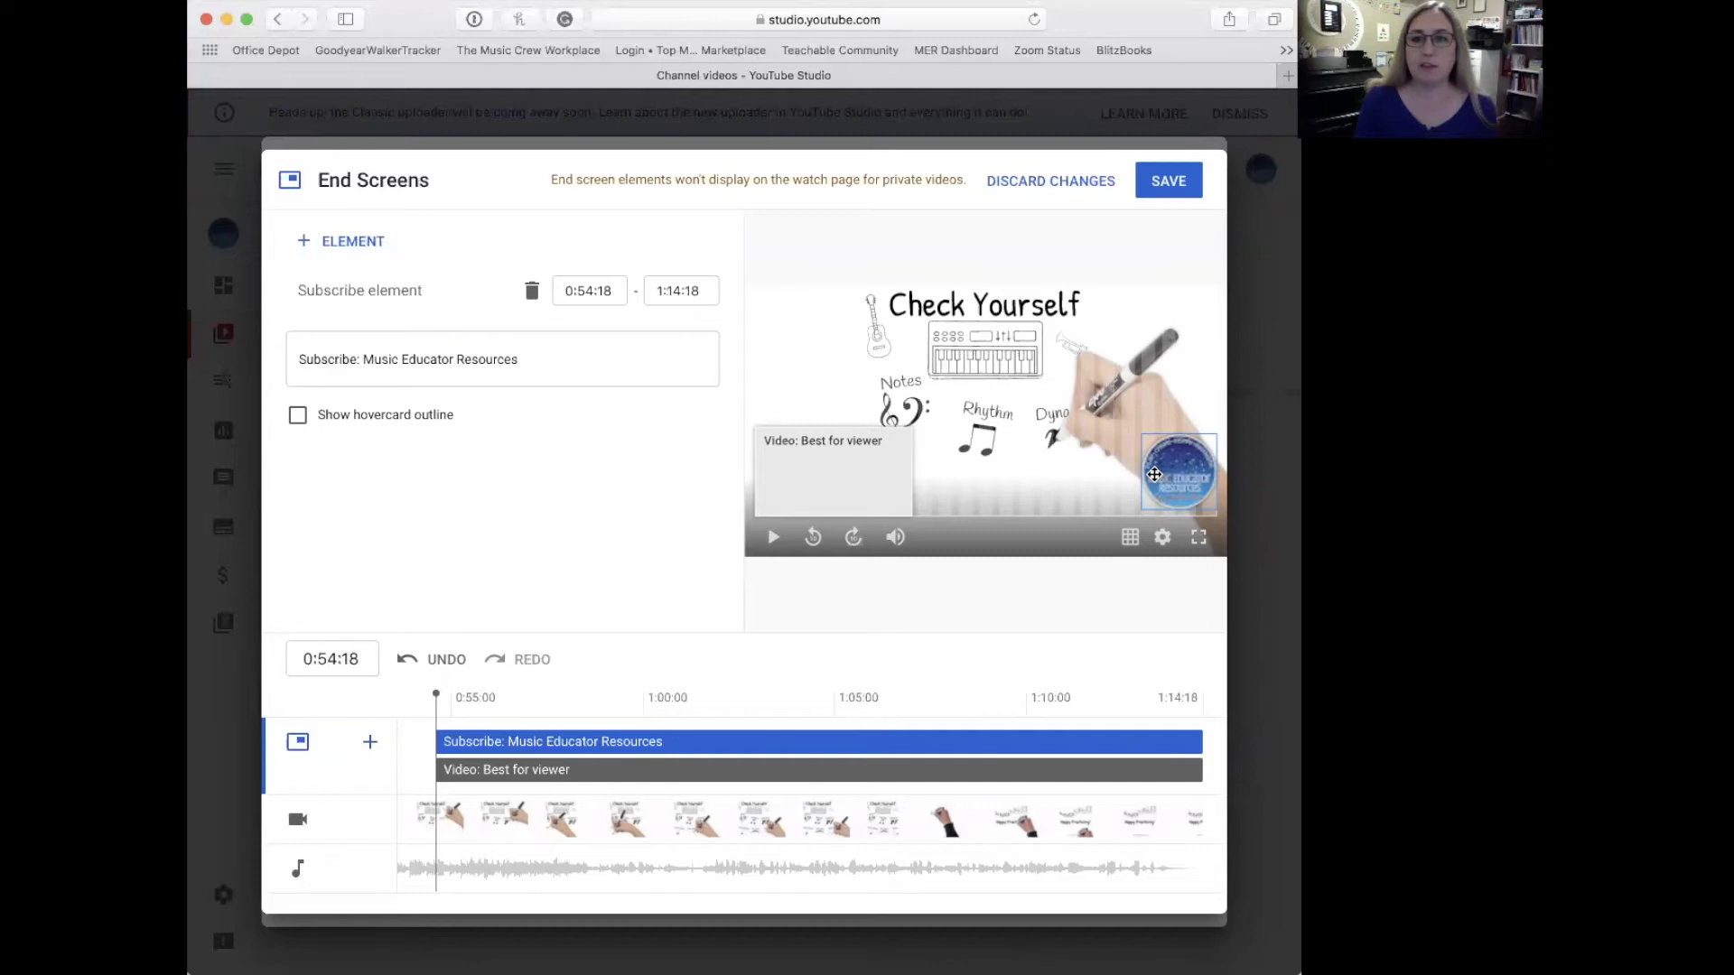
Preview the end screen elements with the playhead at 1:13:28, leaving the hovercard outline off, and save the end screen
left_click(296, 420)
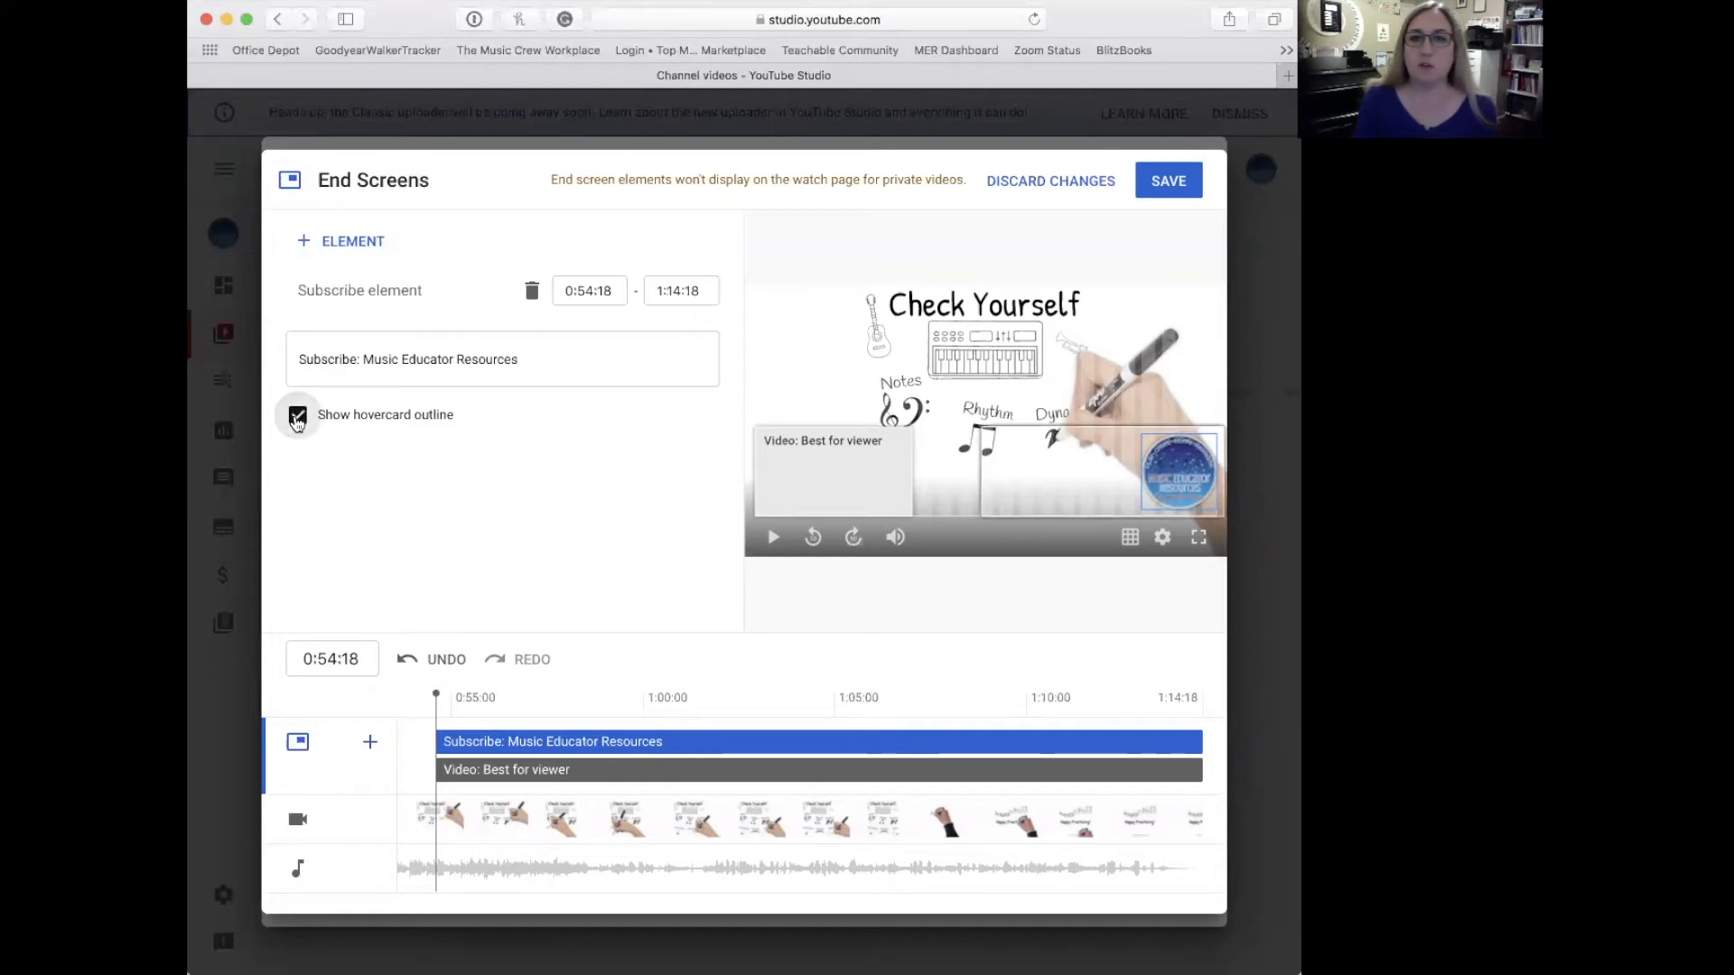
left_click(296, 417)
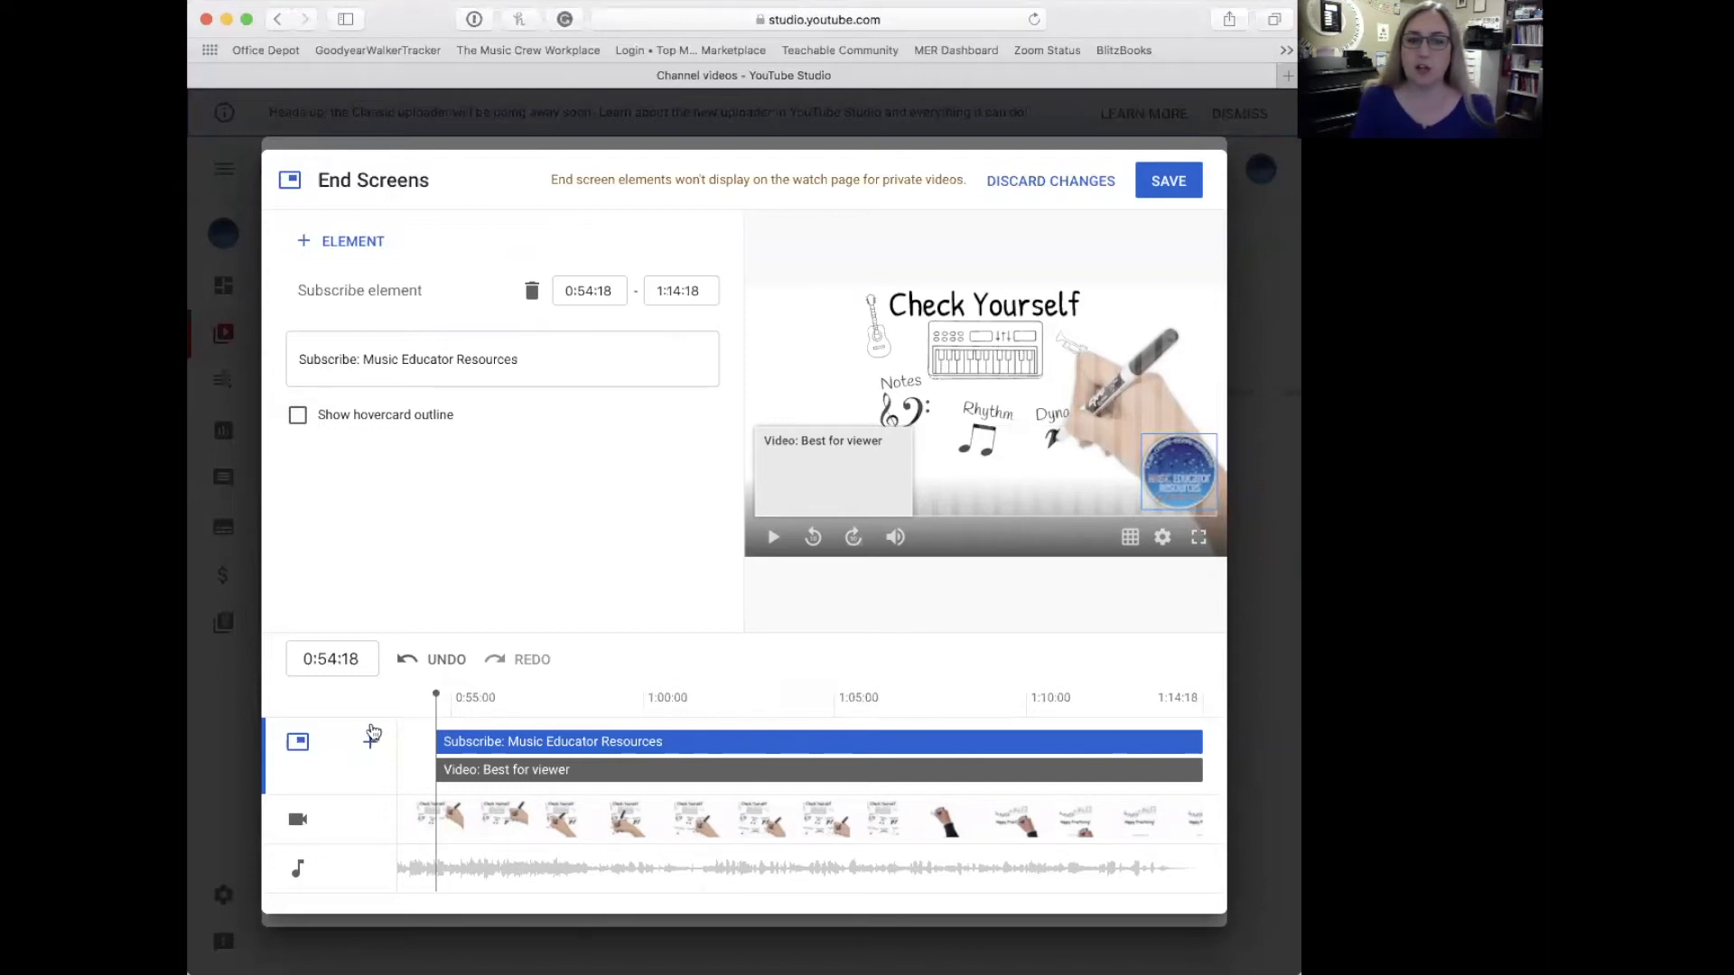
left_click_drag(434, 694, 1170, 722)
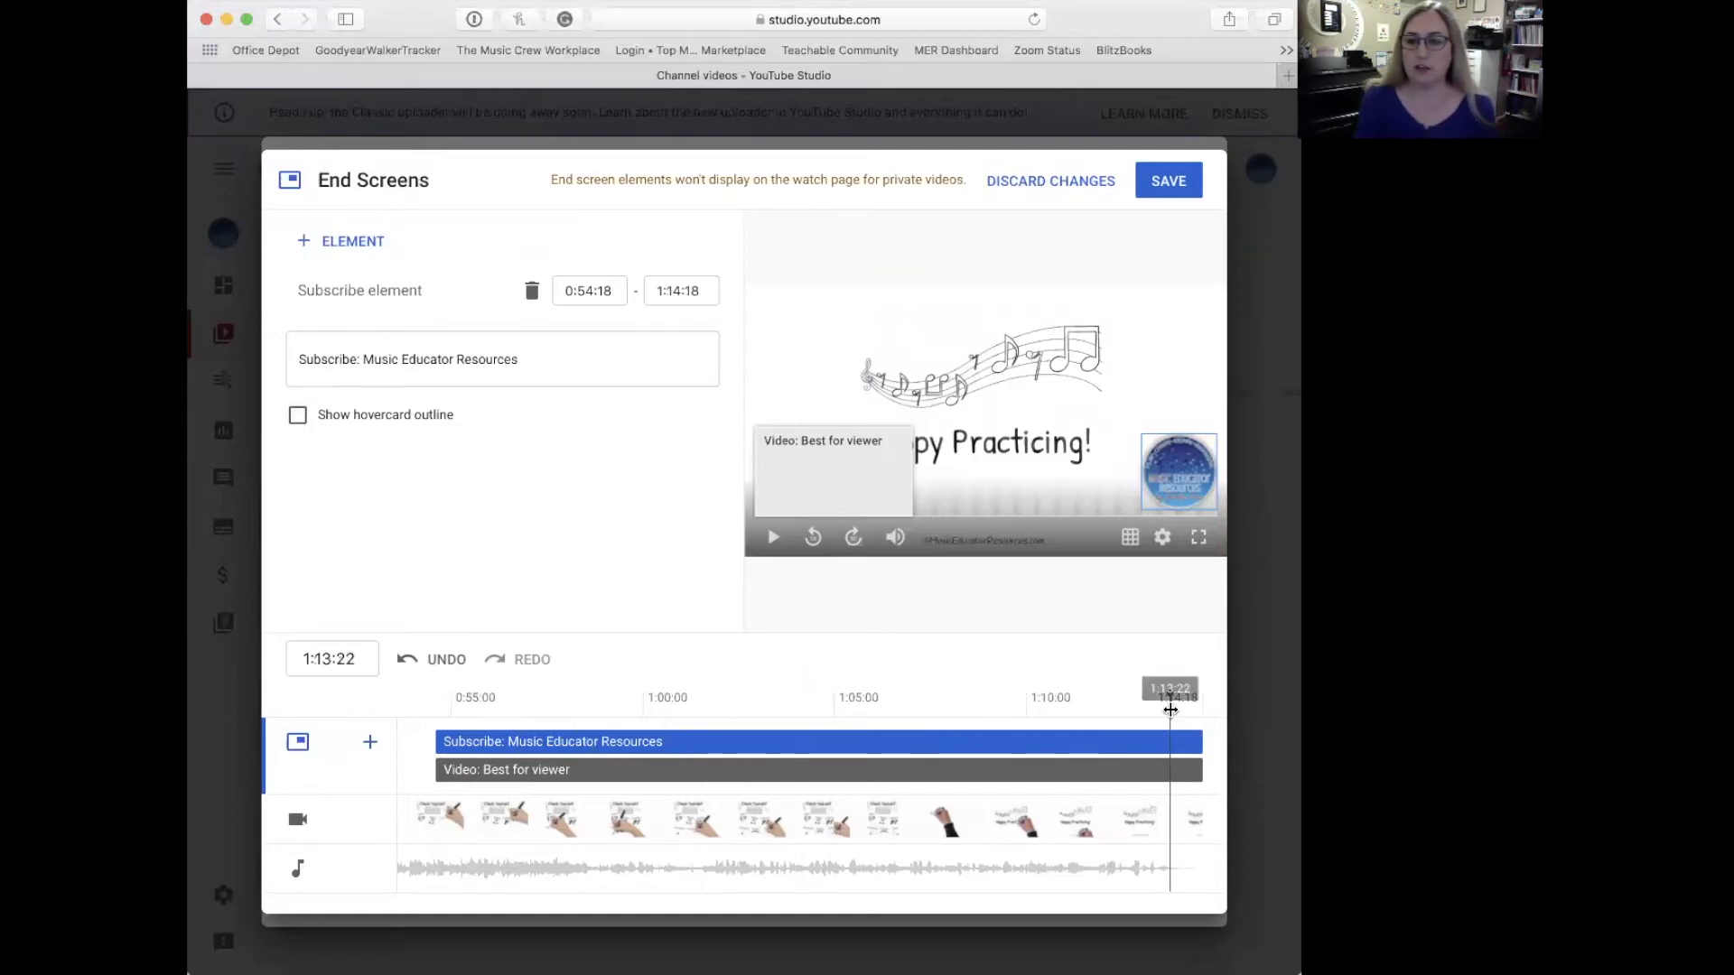
left_click_drag(1171, 693, 1179, 696)
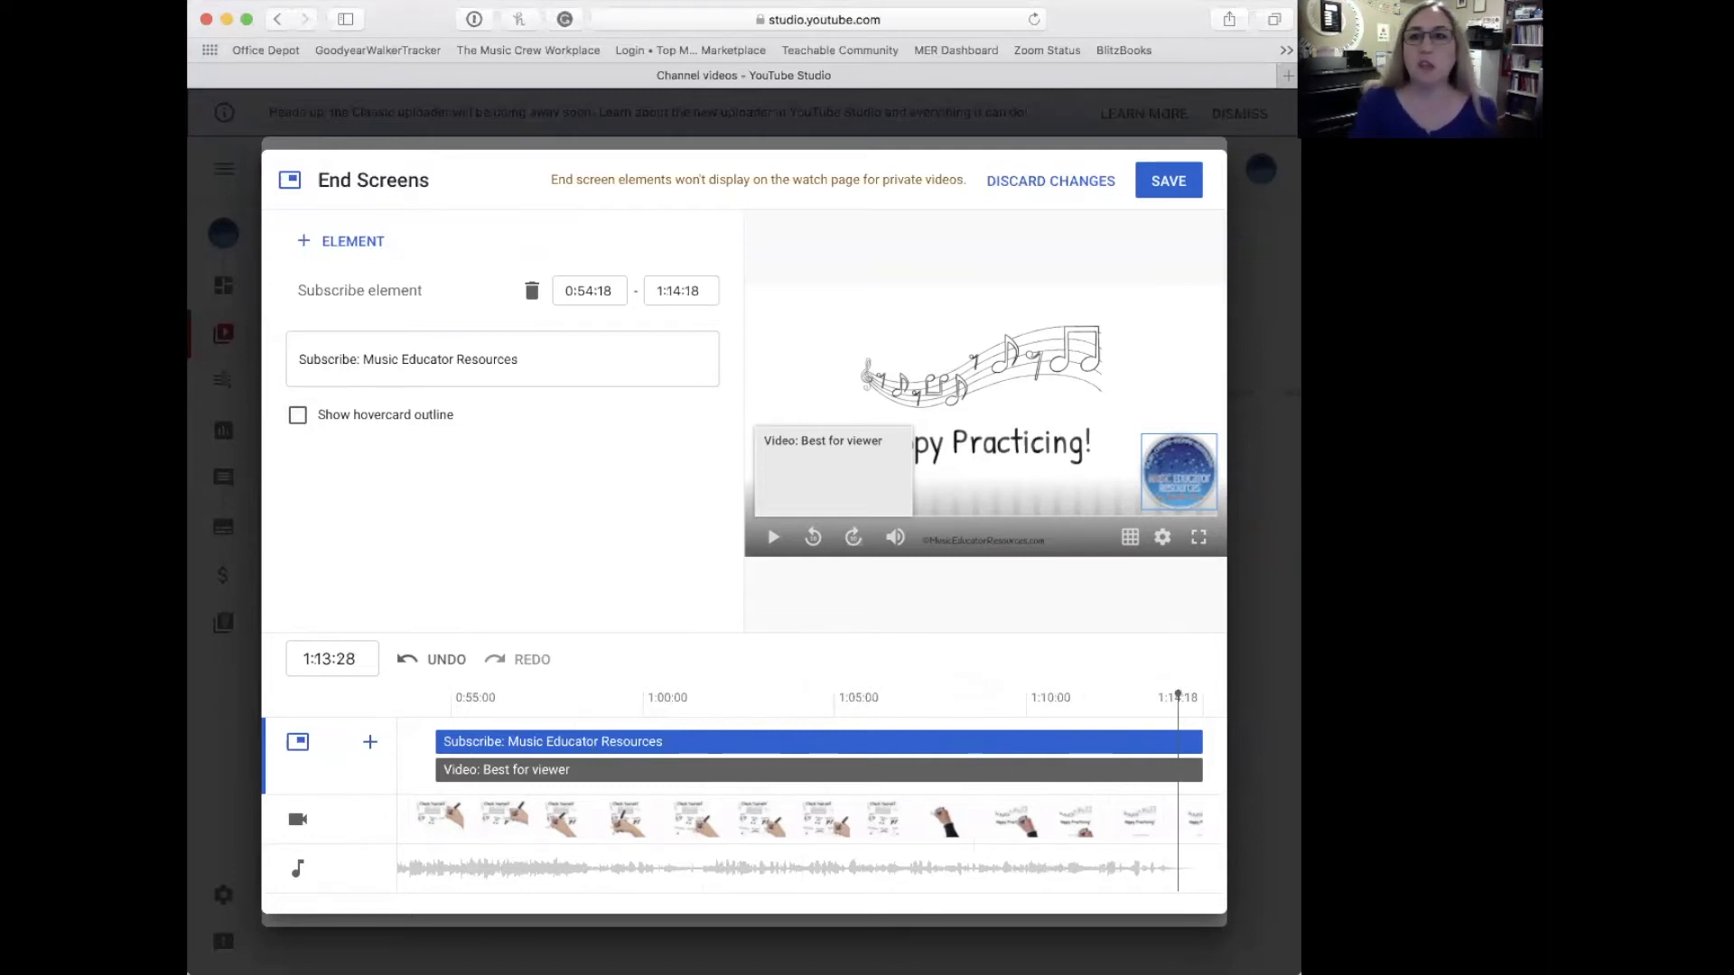
left_click(1168, 181)
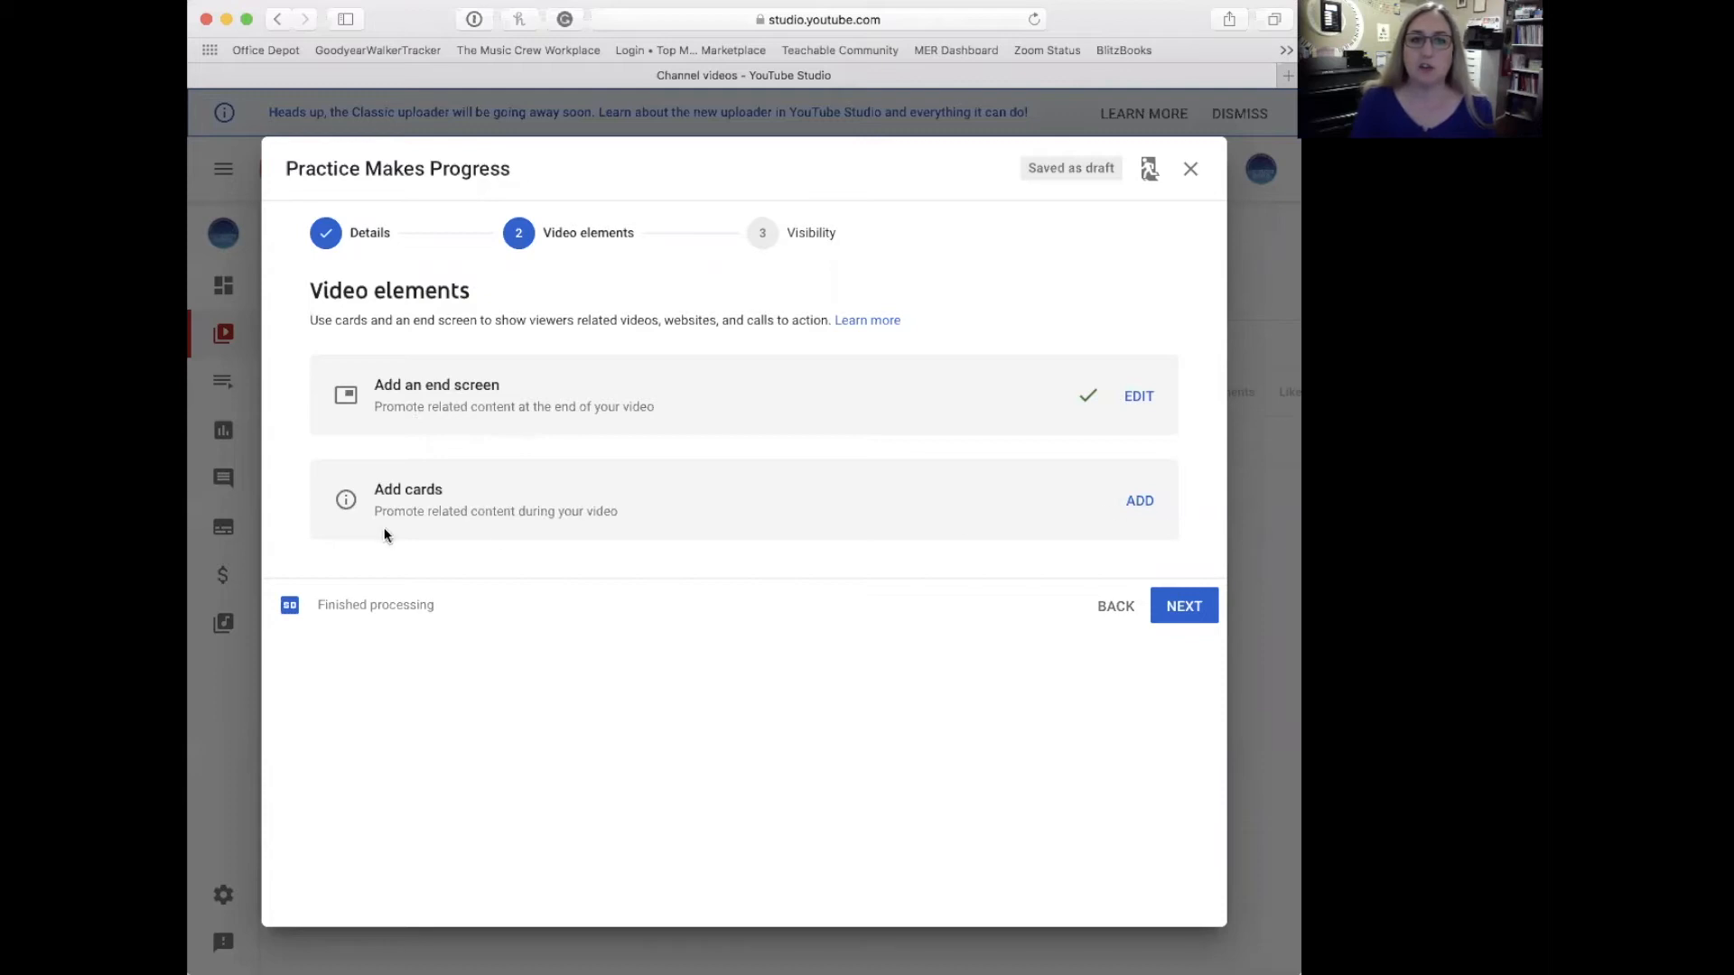
Continue to the visibility settings without adding cards and set the video's visibility to Public
left_click(1185, 606)
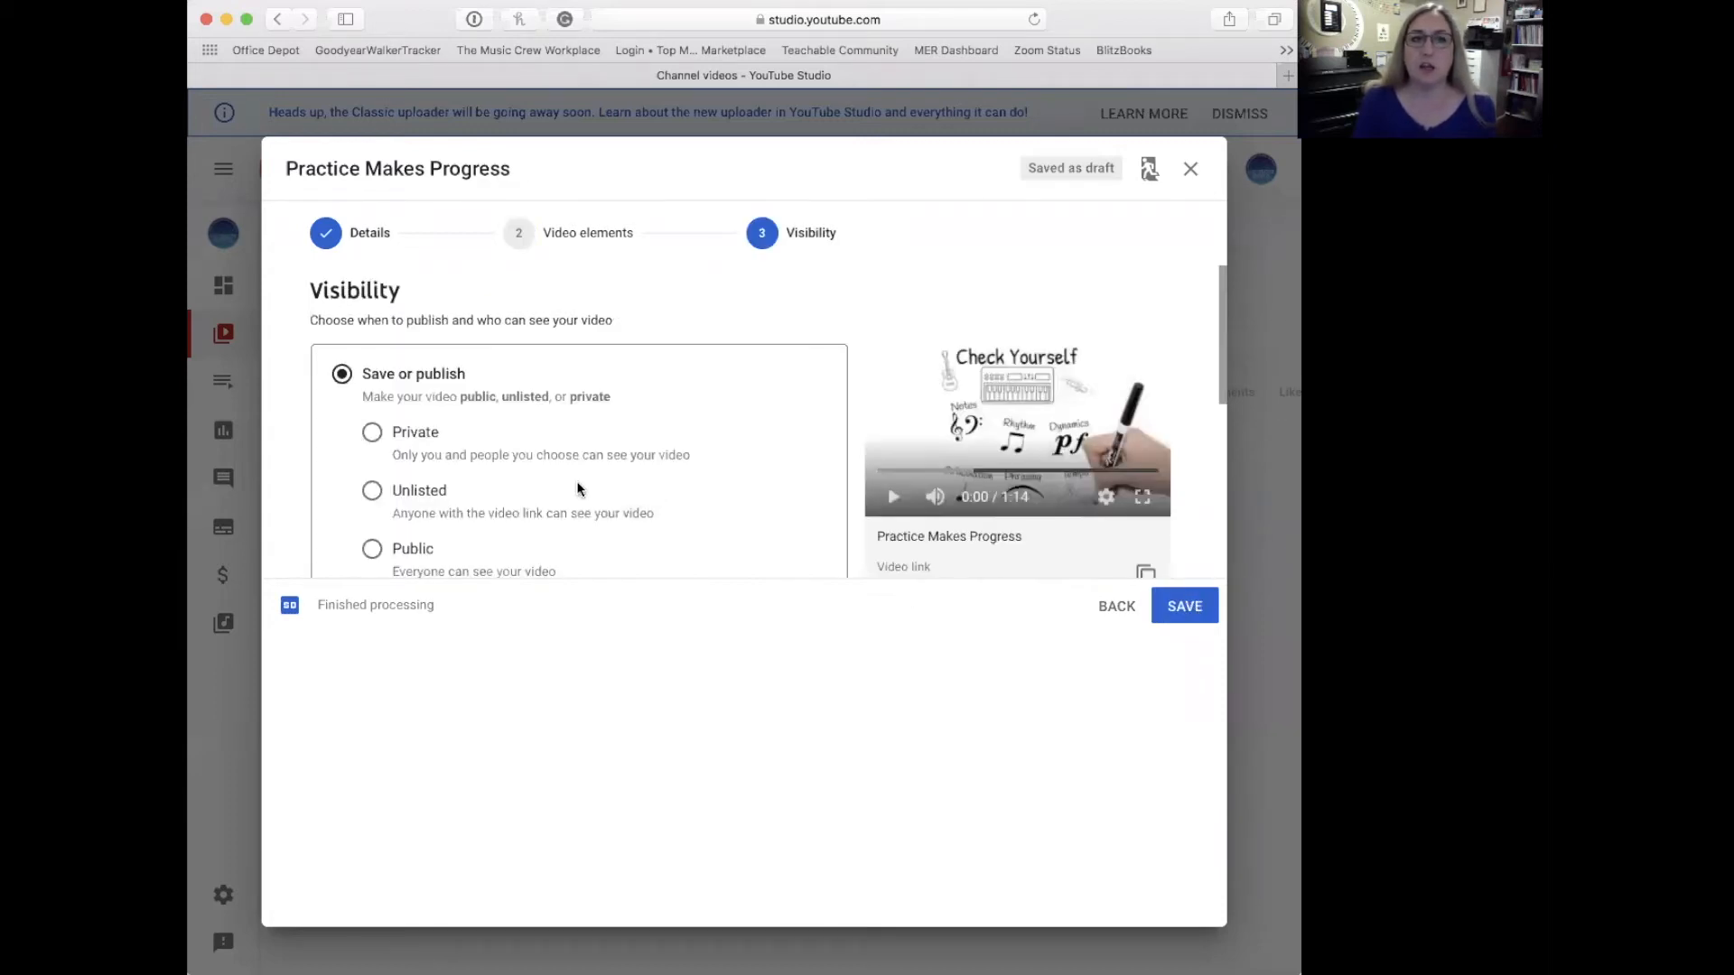
scroll(579, 488, "down", 3)
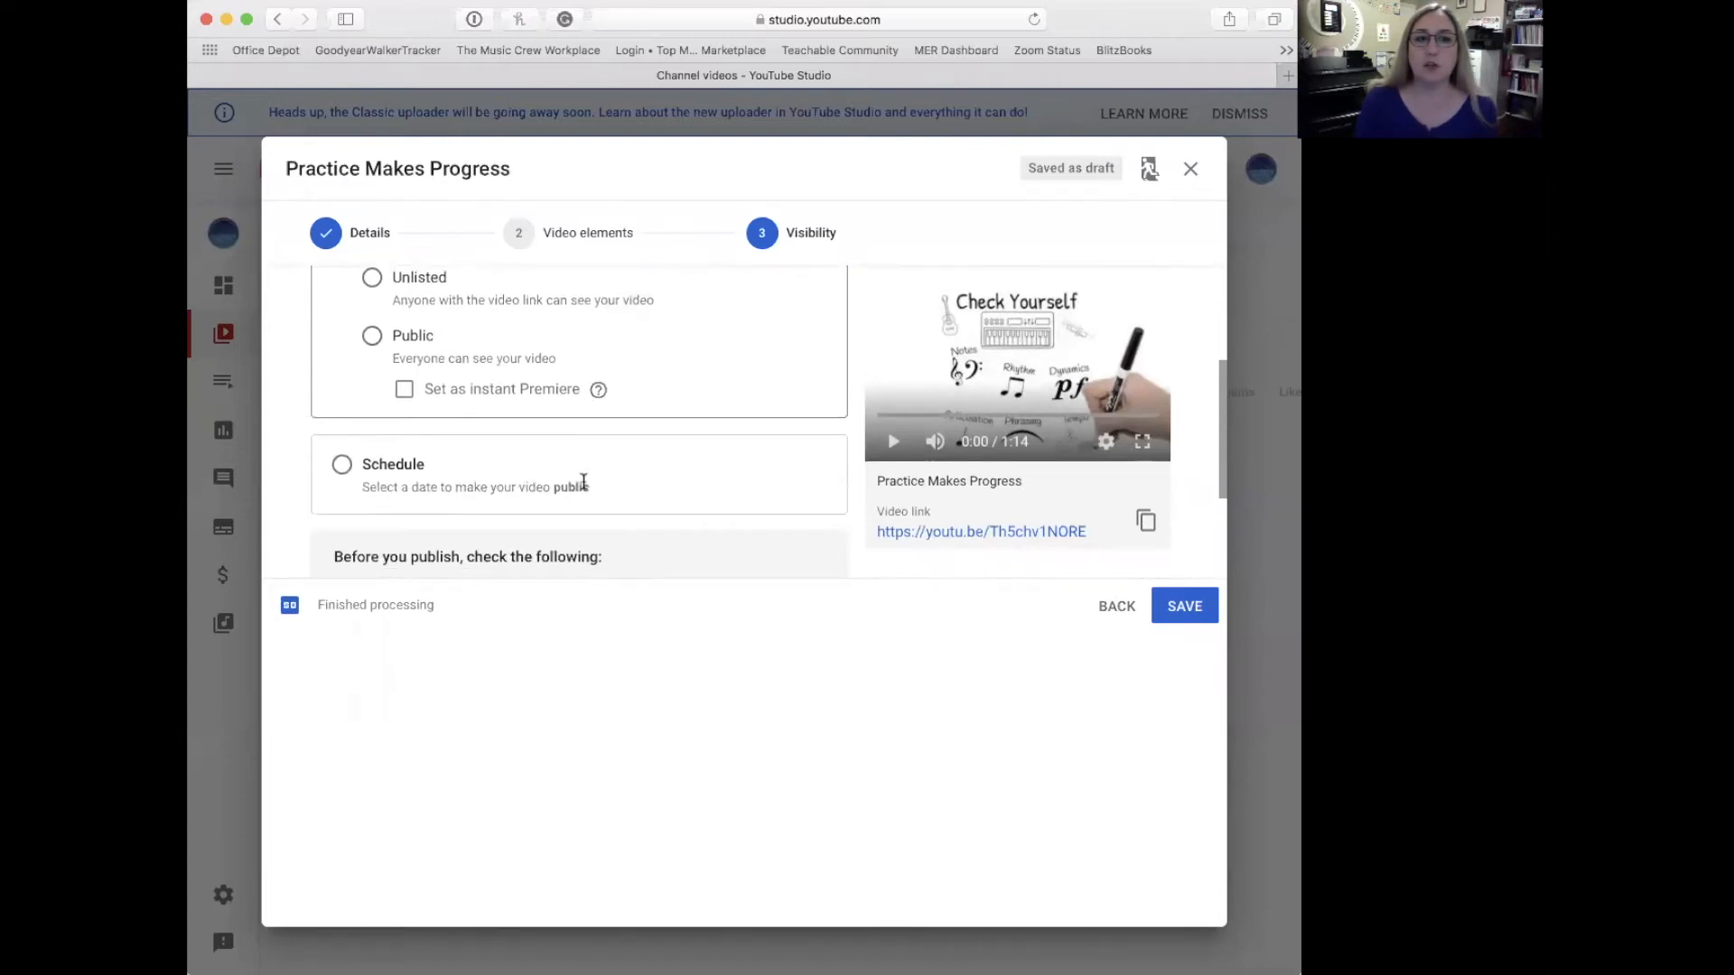
scroll(583, 482, "up", 3)
scroll(583, 481, "up", 1)
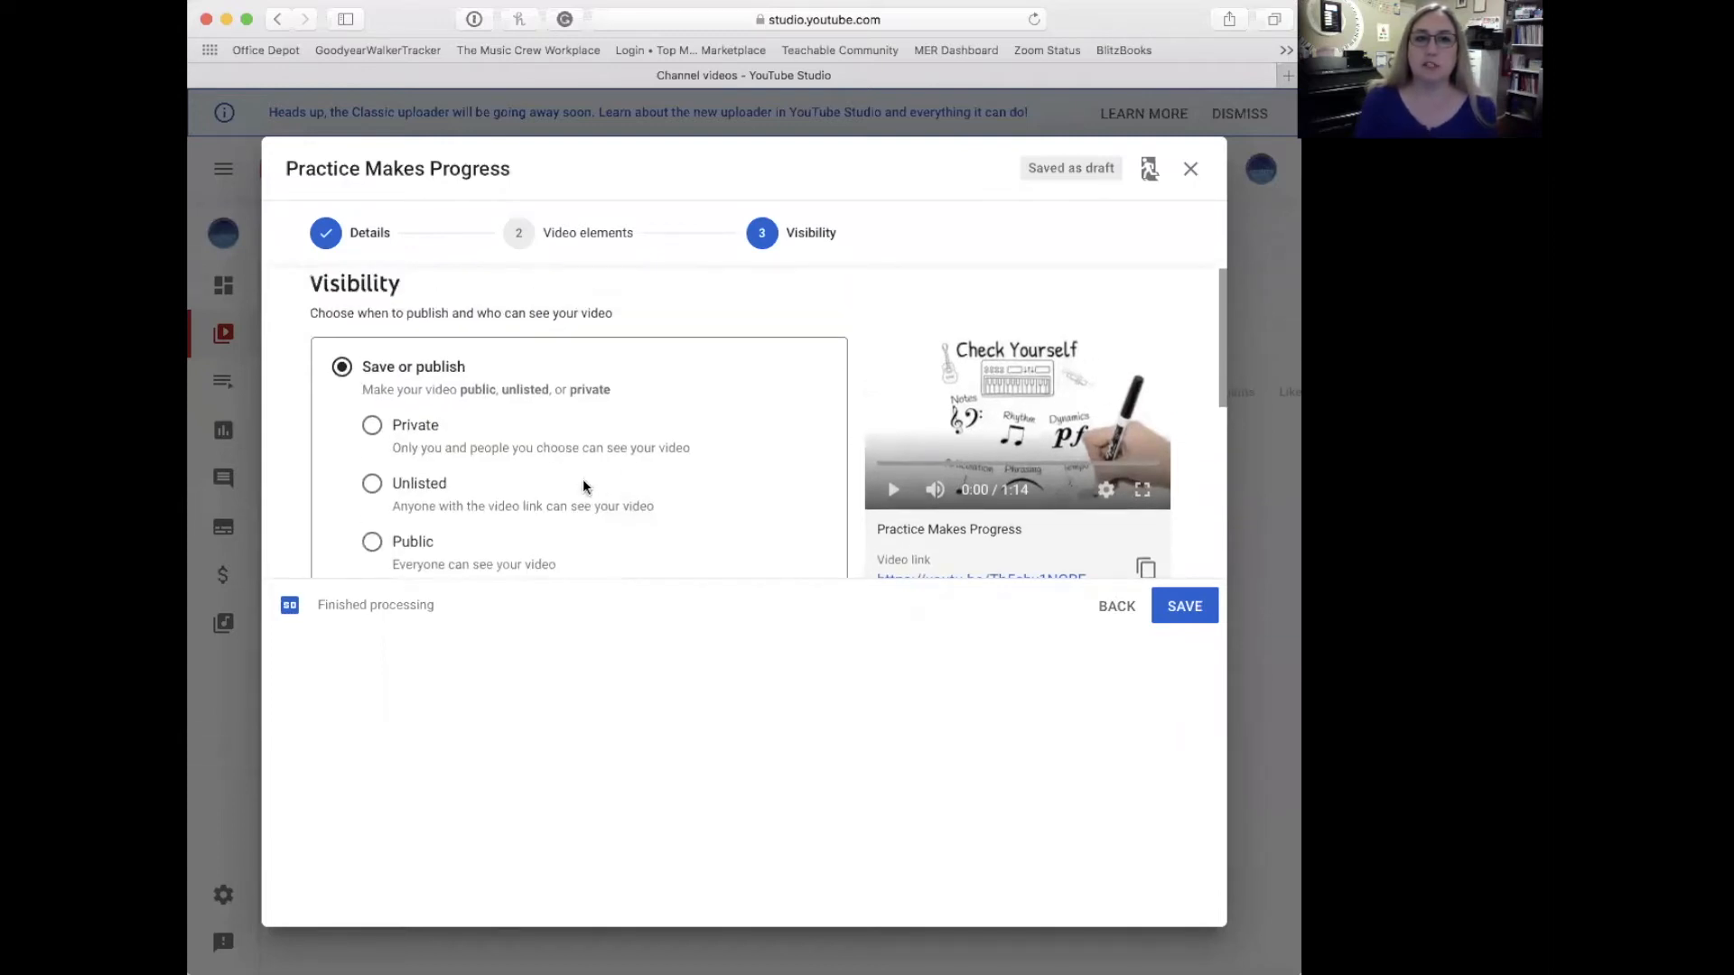
scroll(582, 485, "down", 2)
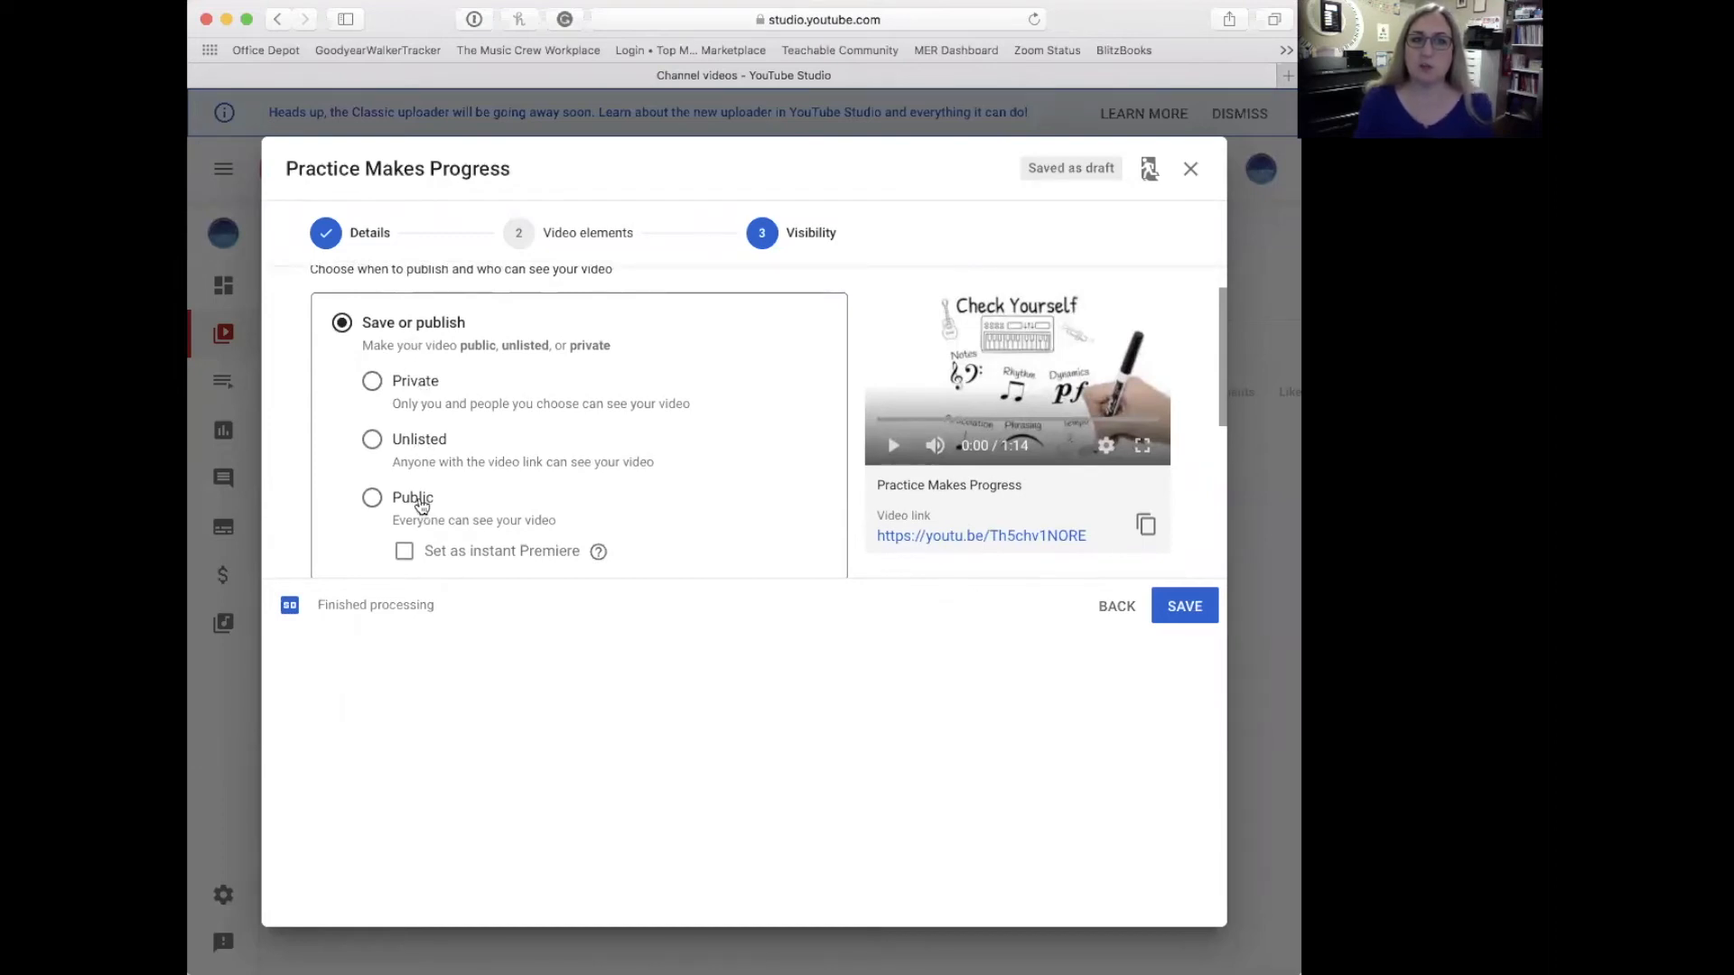
scroll(544, 526, "down", 2)
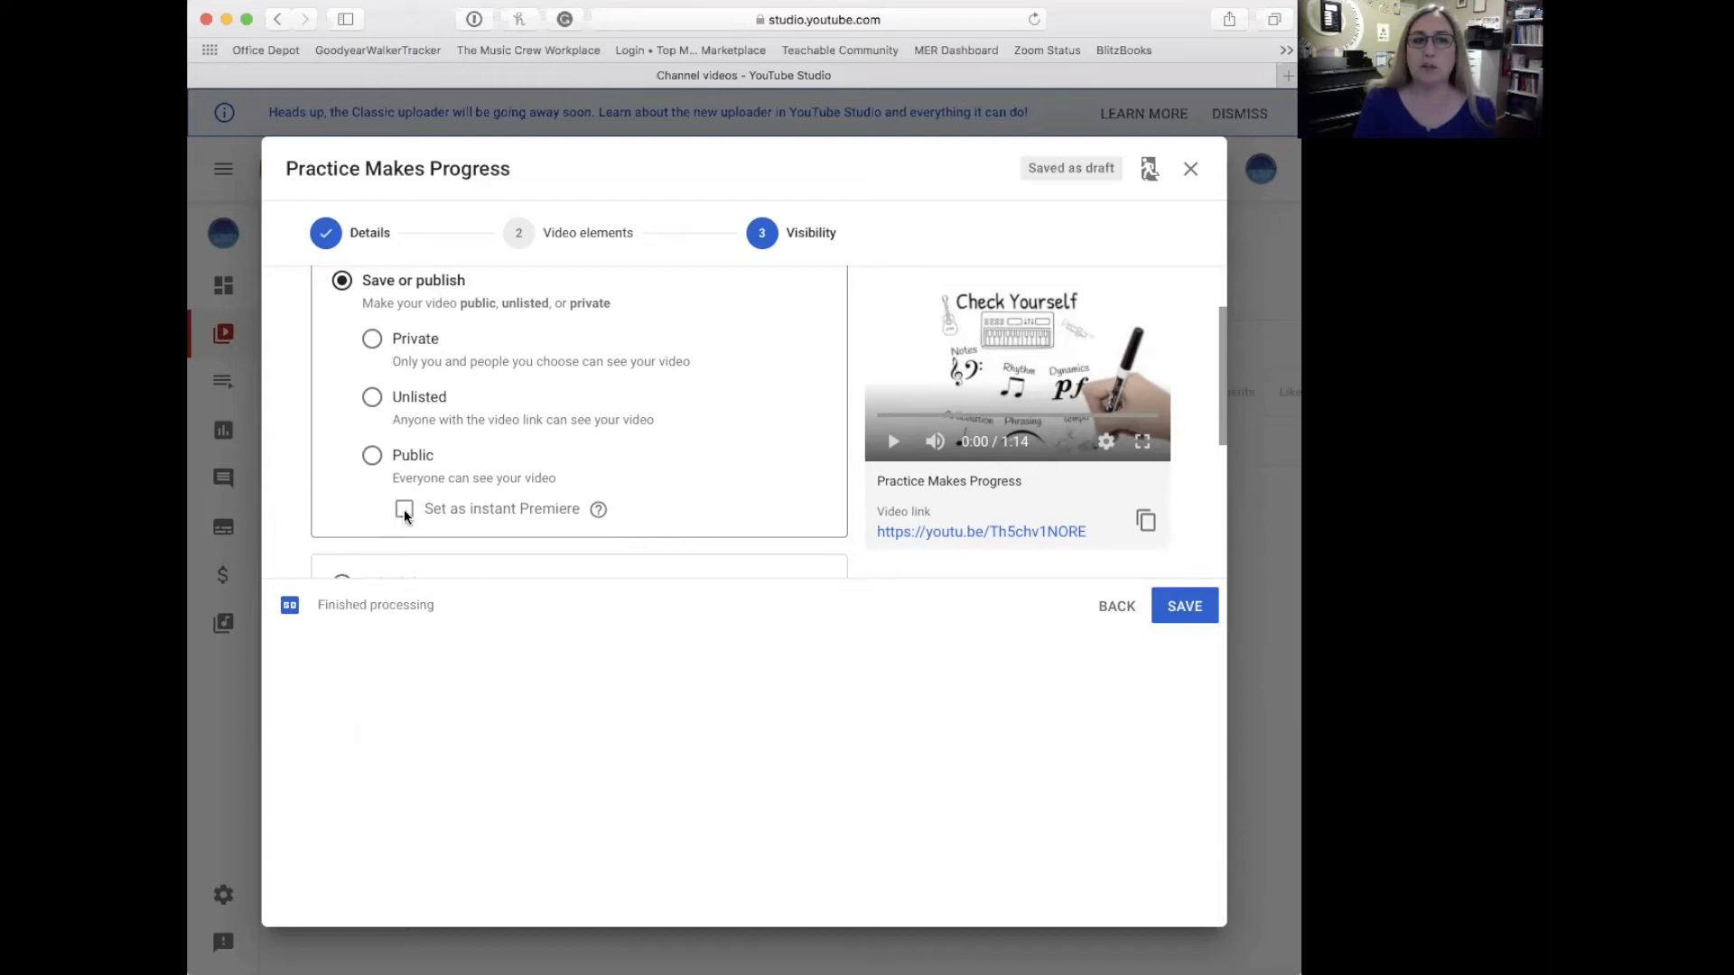
left_click(371, 454)
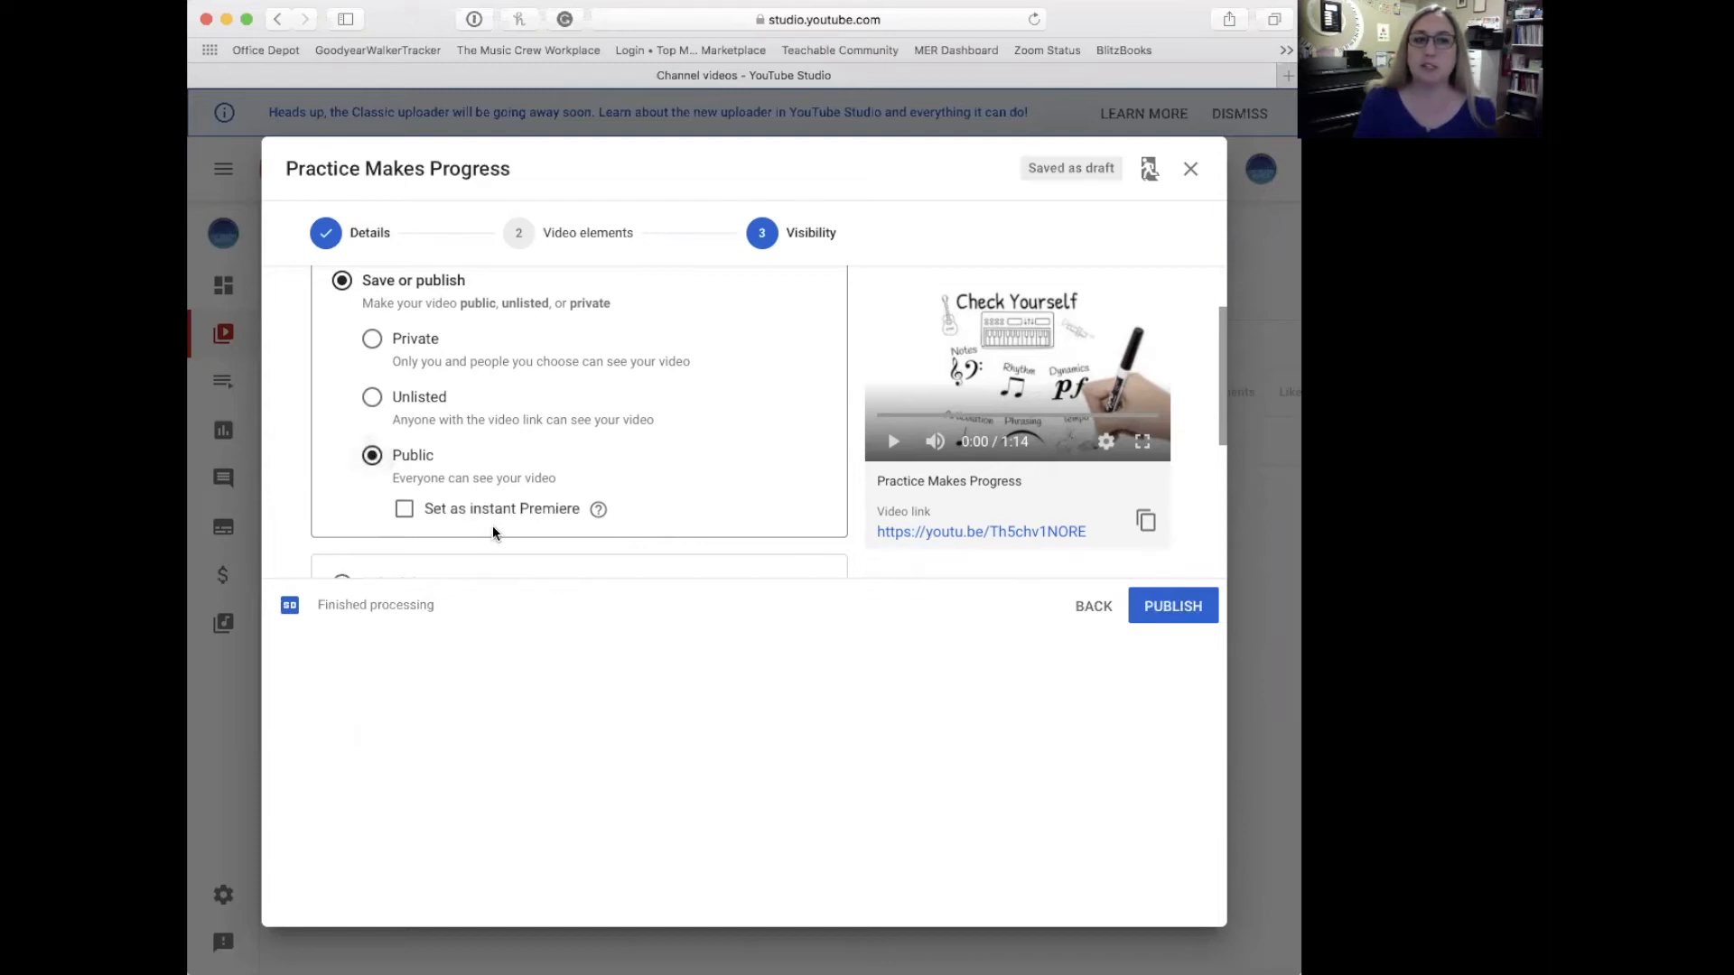
Set the public video as an instant Premiere and view the explanation of that option
left_click(403, 508)
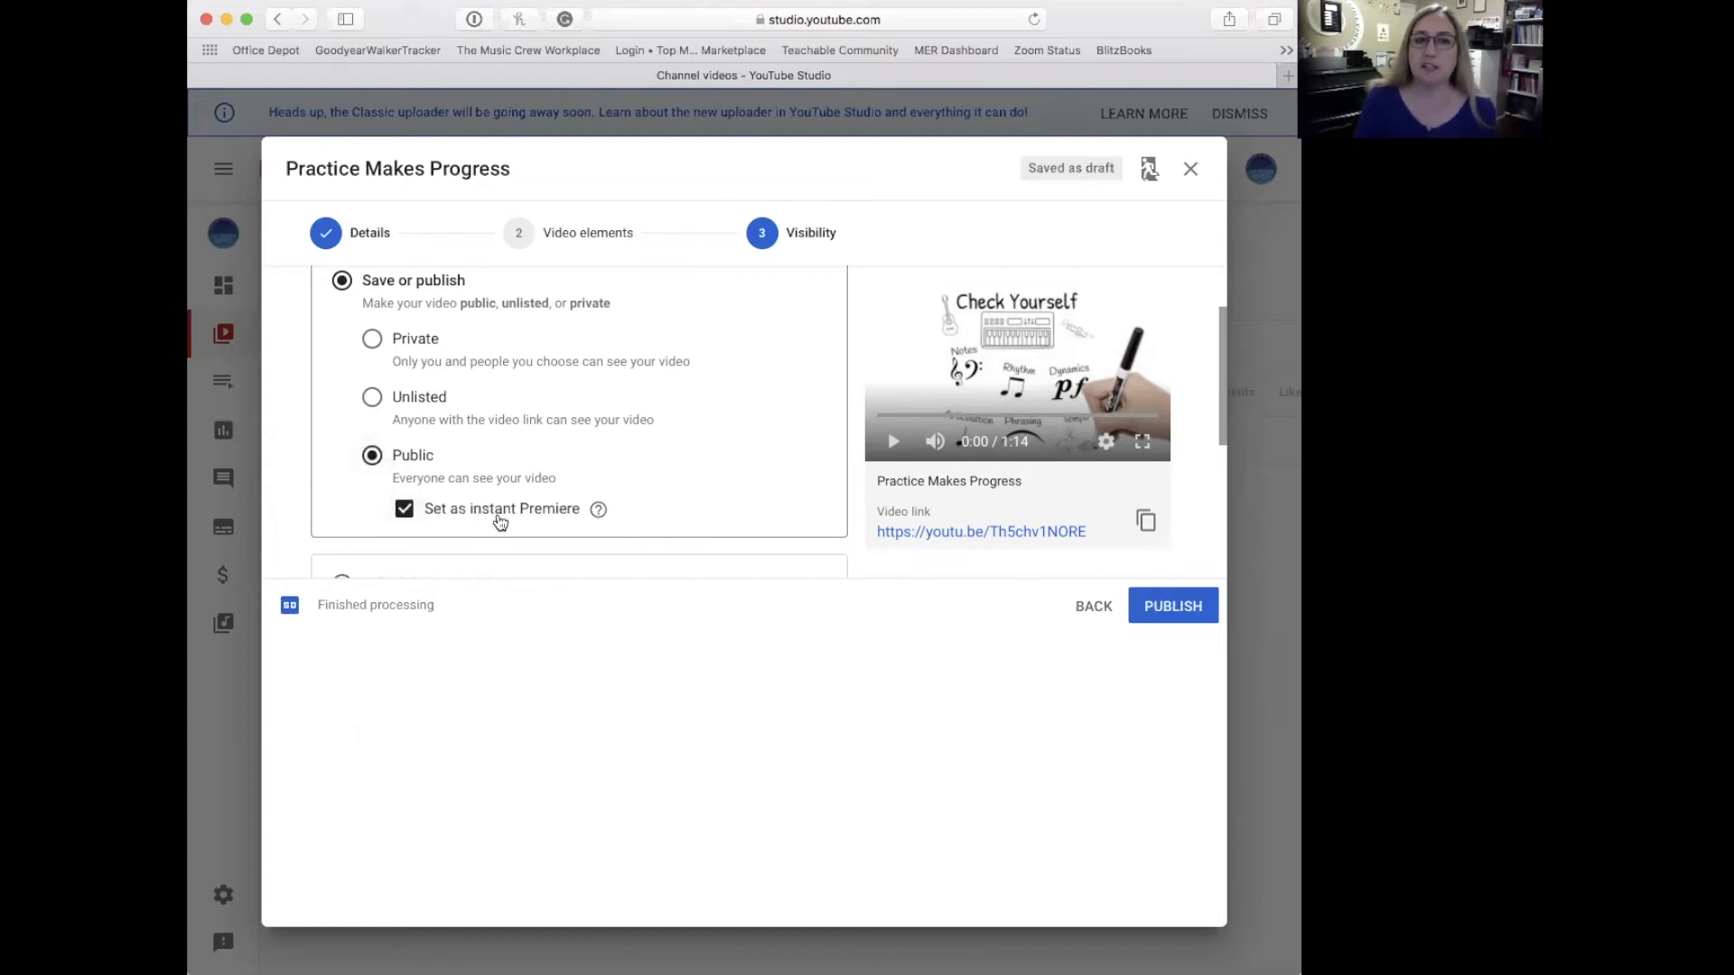
mouse_move(600, 503)
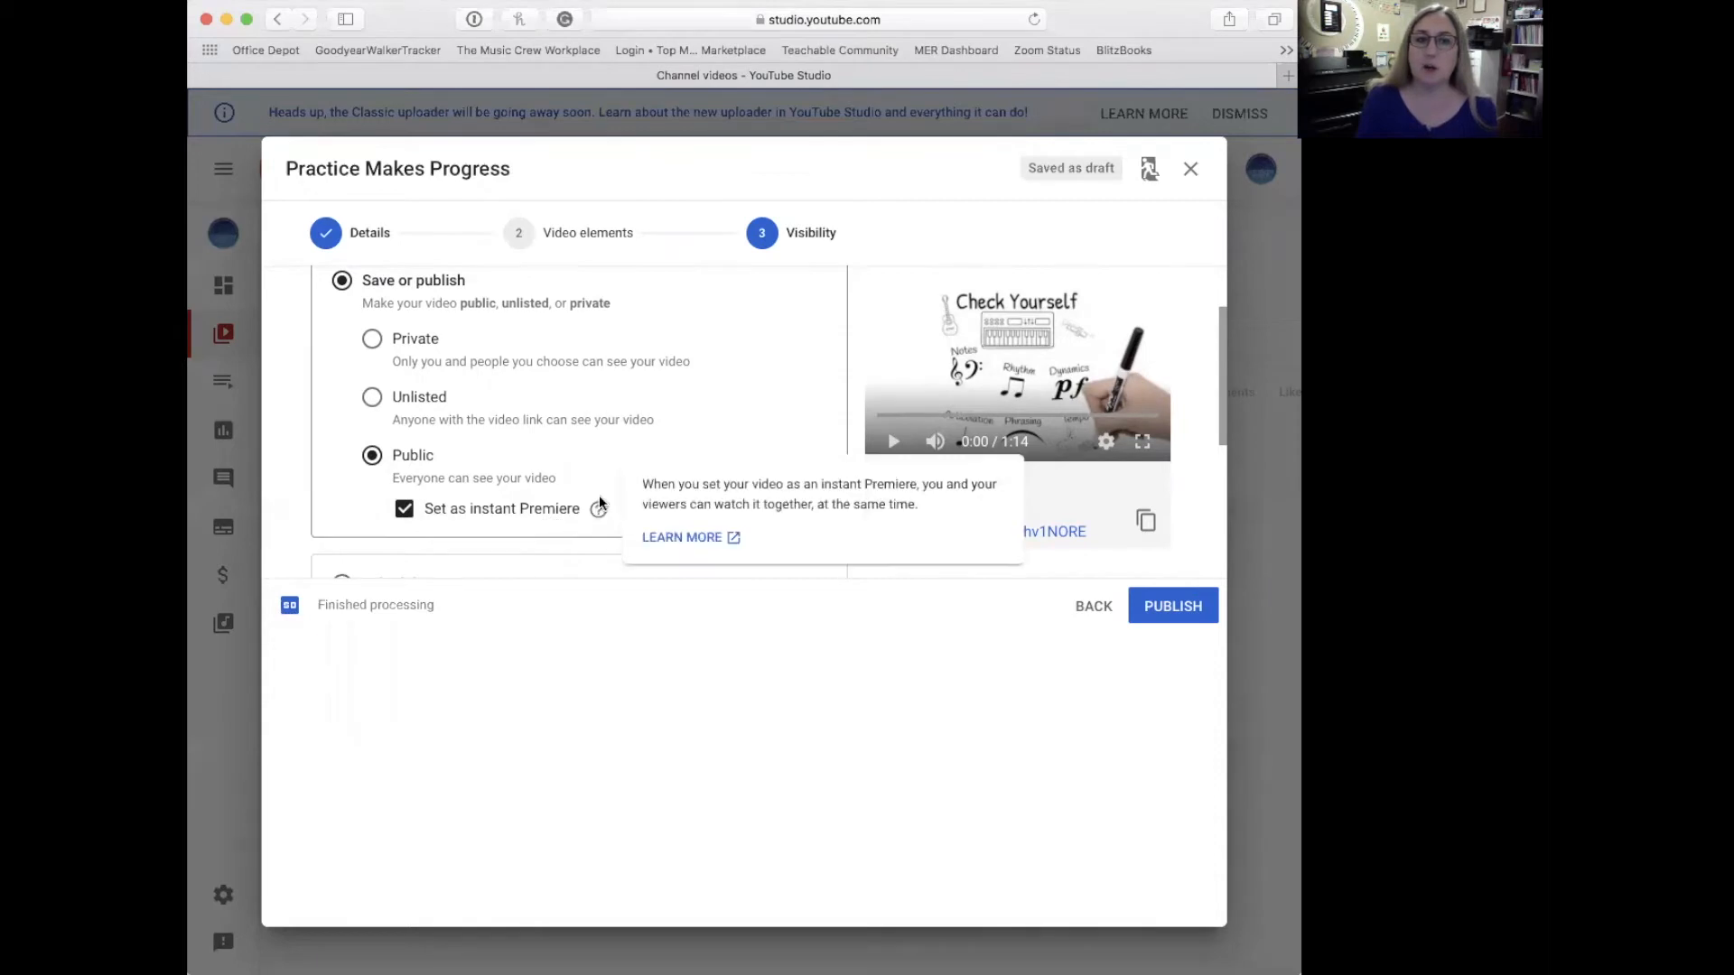
Change the video from immediate publishing to a scheduled release and set it as a Premiere
scroll(599, 506, "down", 3)
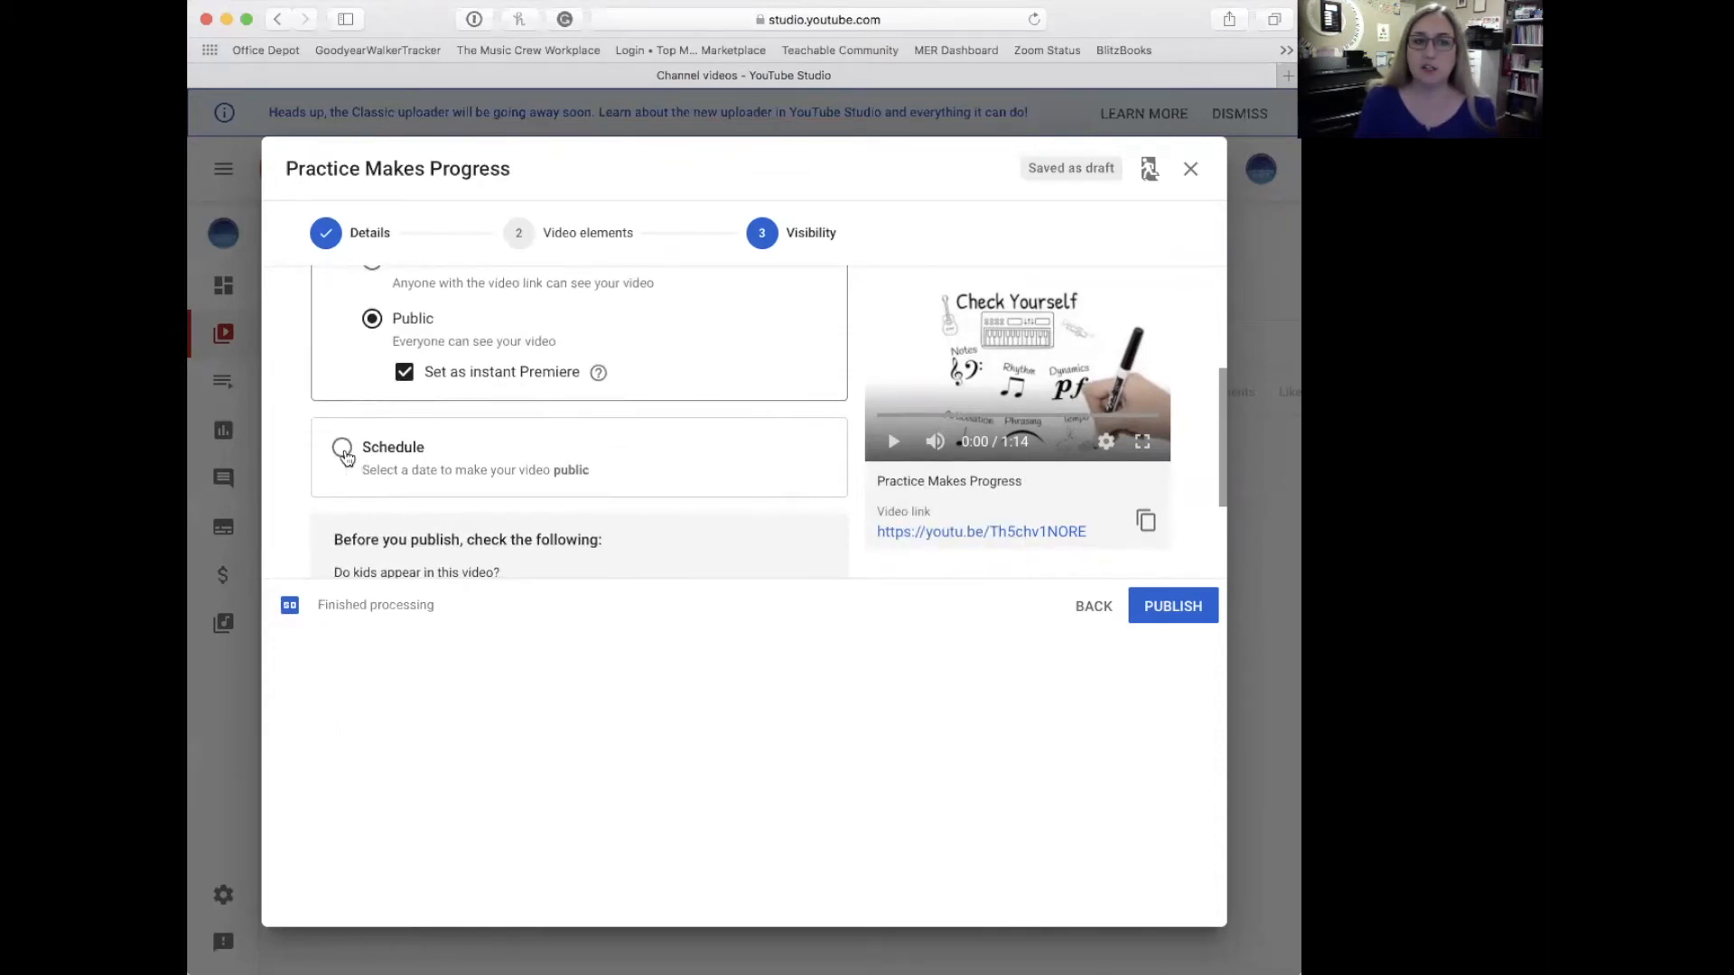
left_click(344, 448)
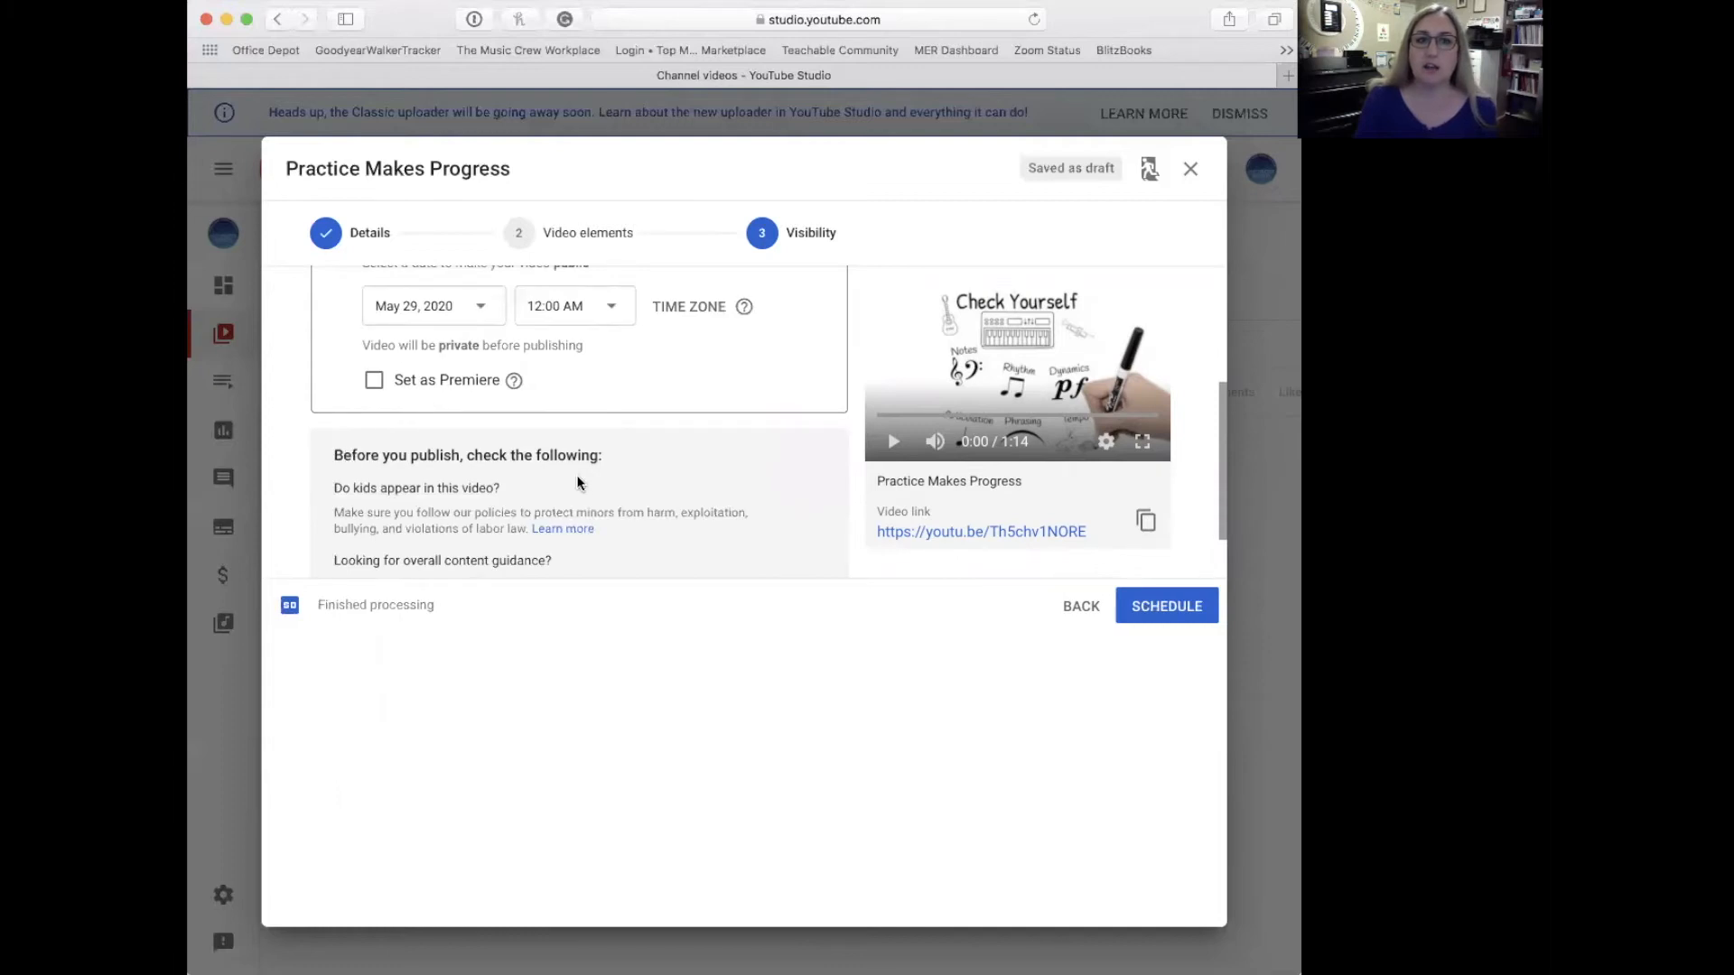
scroll(578, 483, "up", 2)
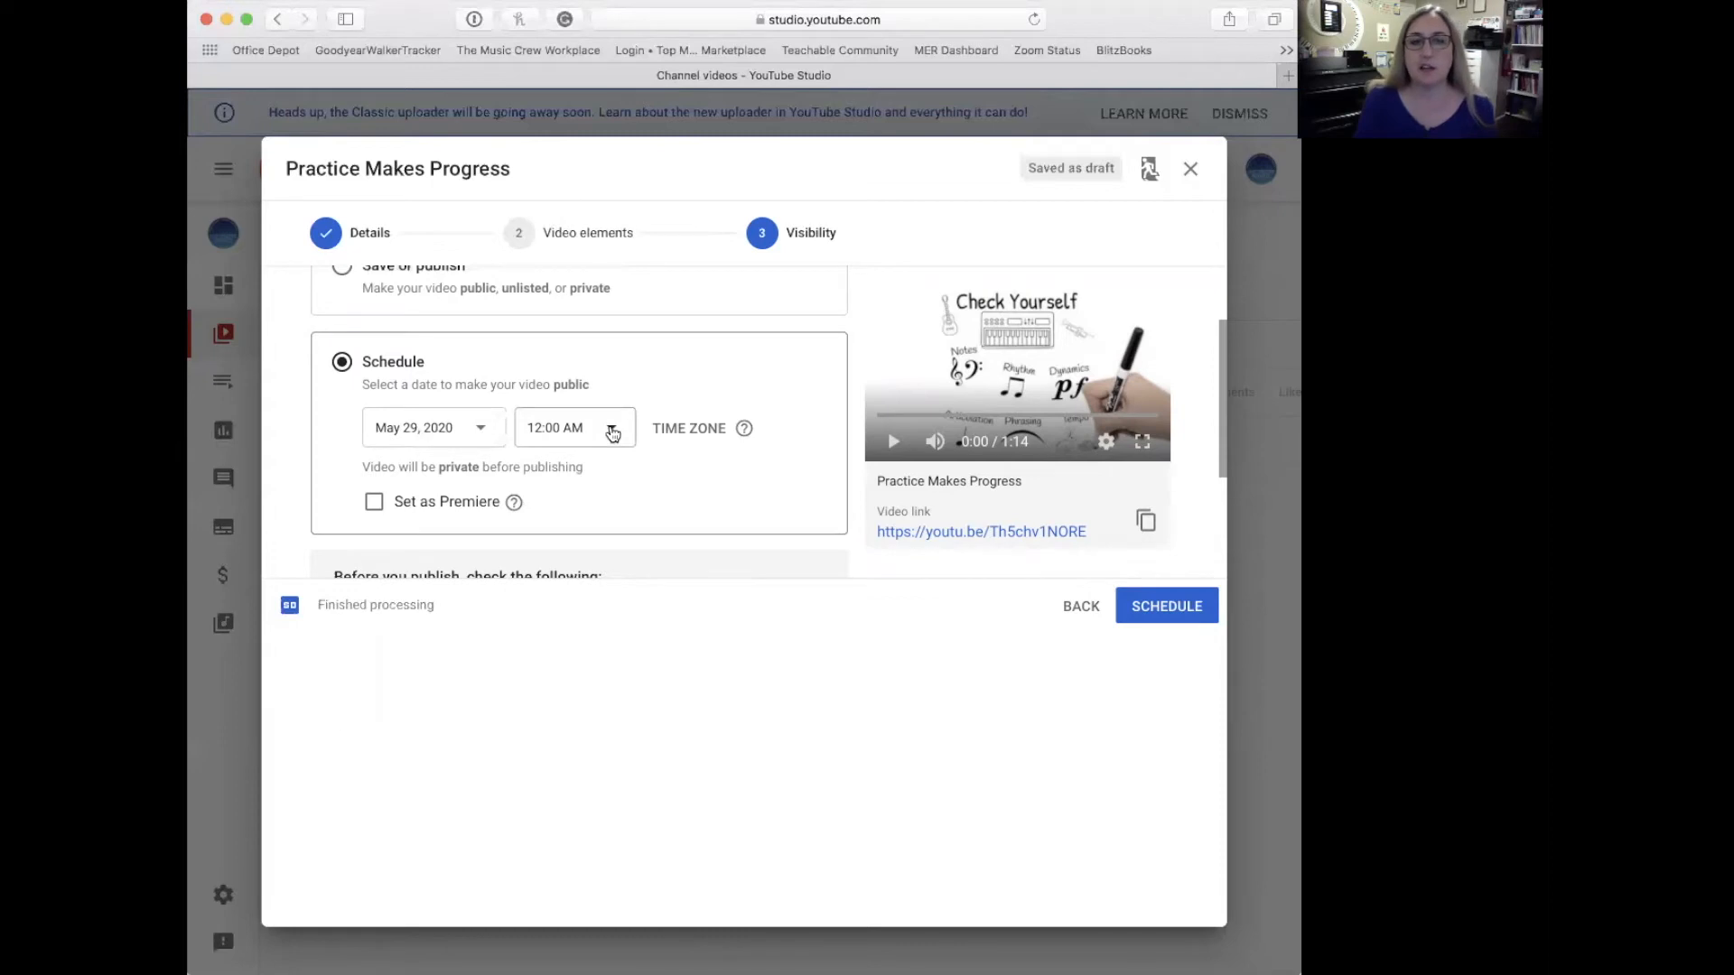
left_click(373, 503)
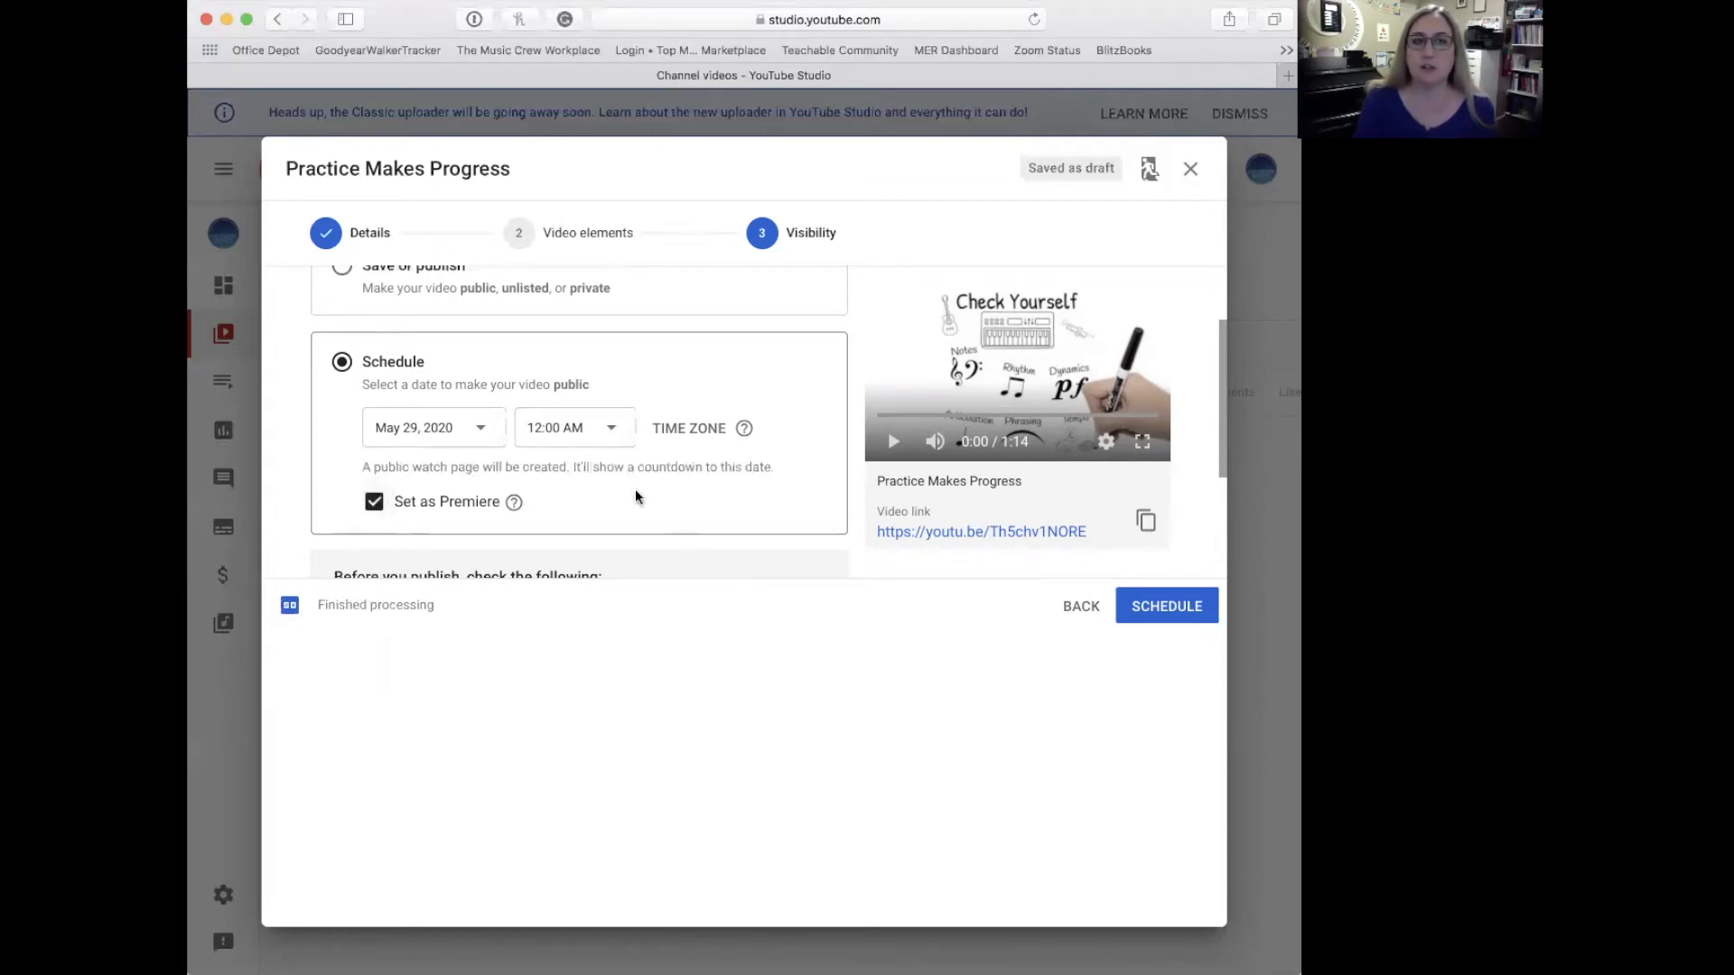
Set the scheduled Premiere's release time to 3:00 PM
scroll(635, 496, "up", 2)
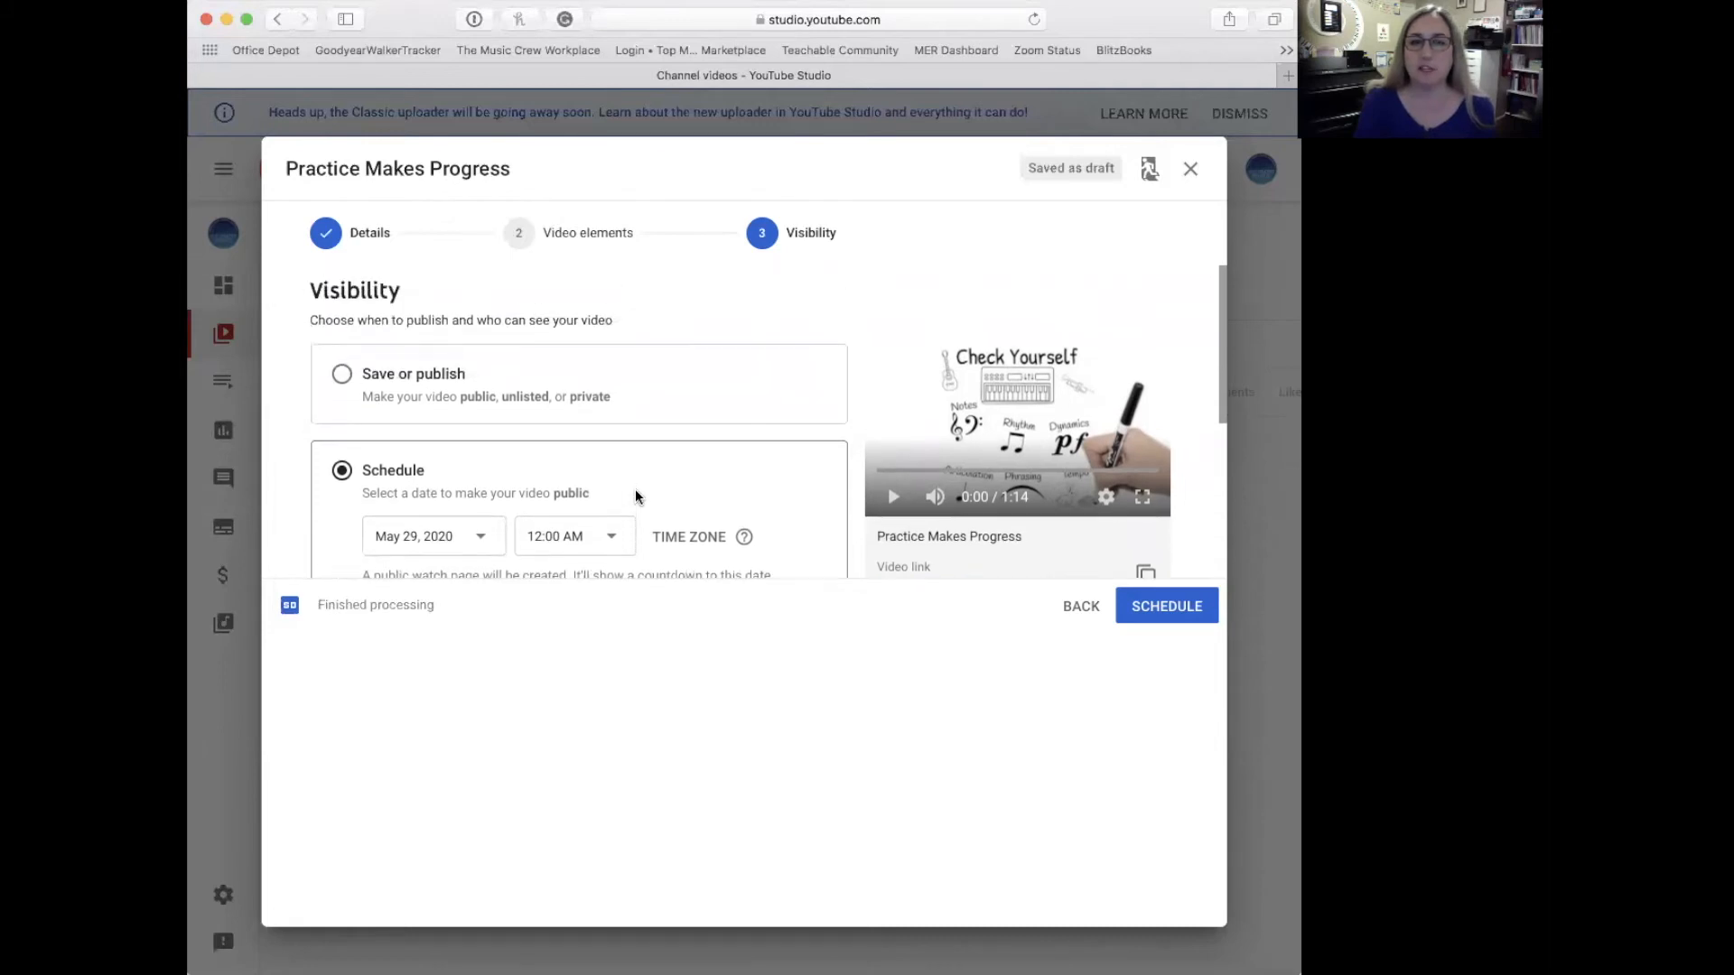
scroll(635, 496, "down", 5)
scroll(636, 496, "down", 2)
scroll(636, 496, "up", 4)
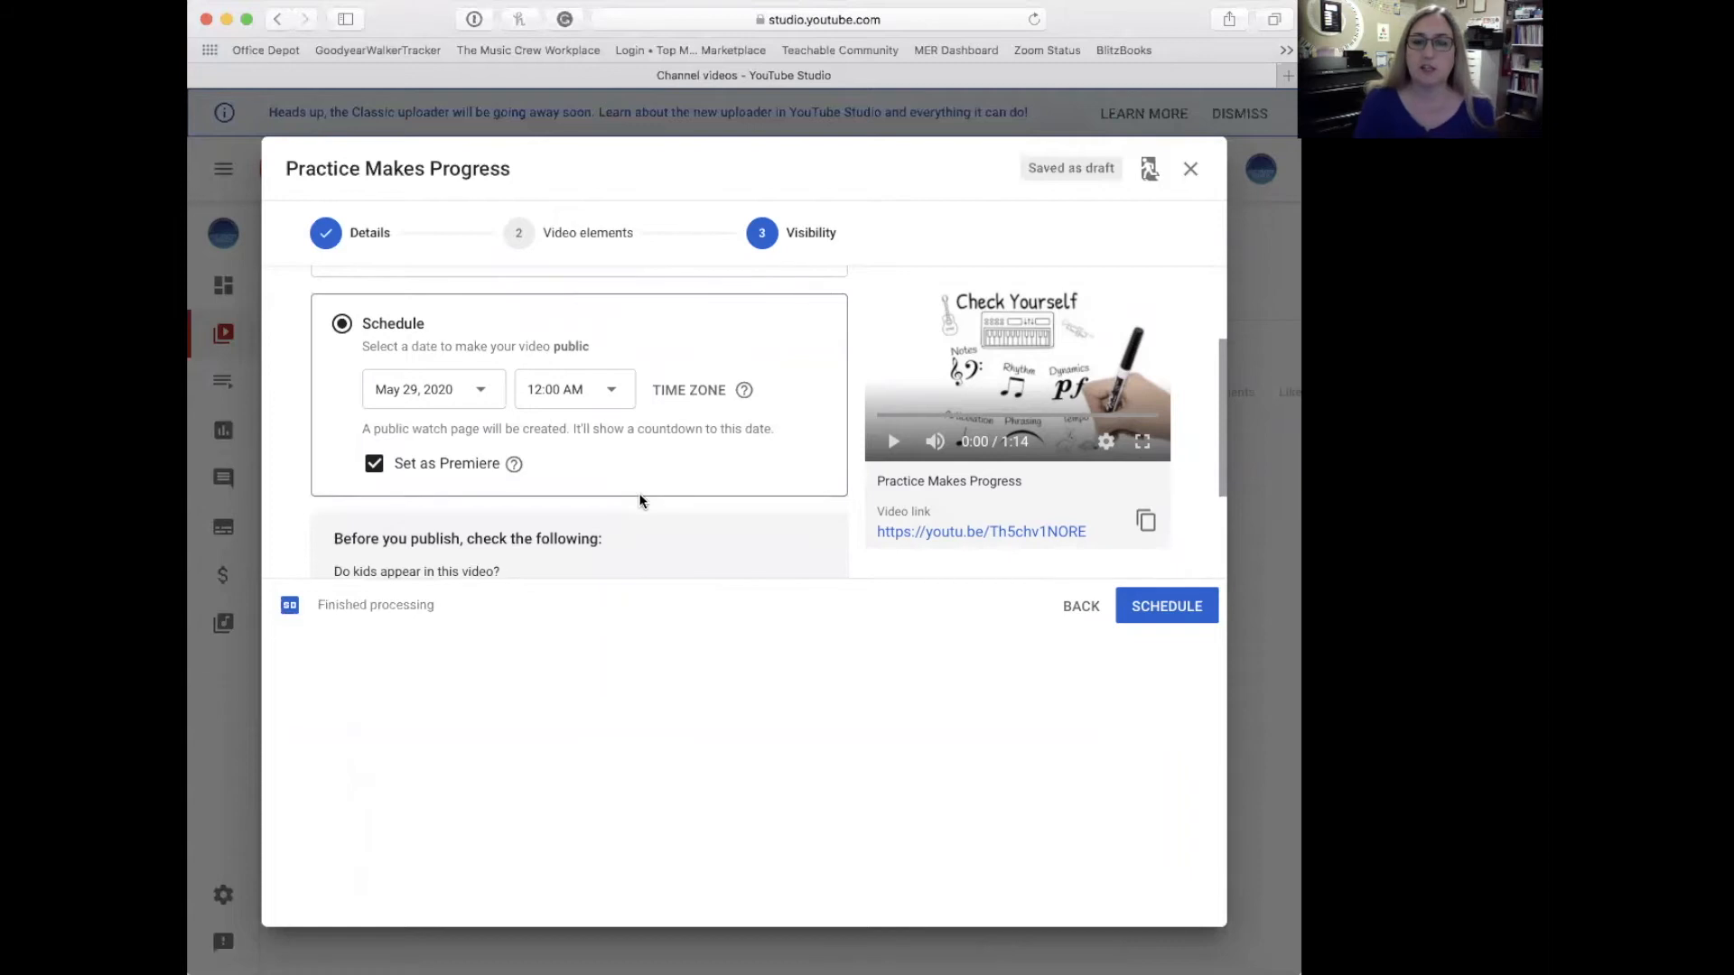
scroll(630, 472, "up", 1)
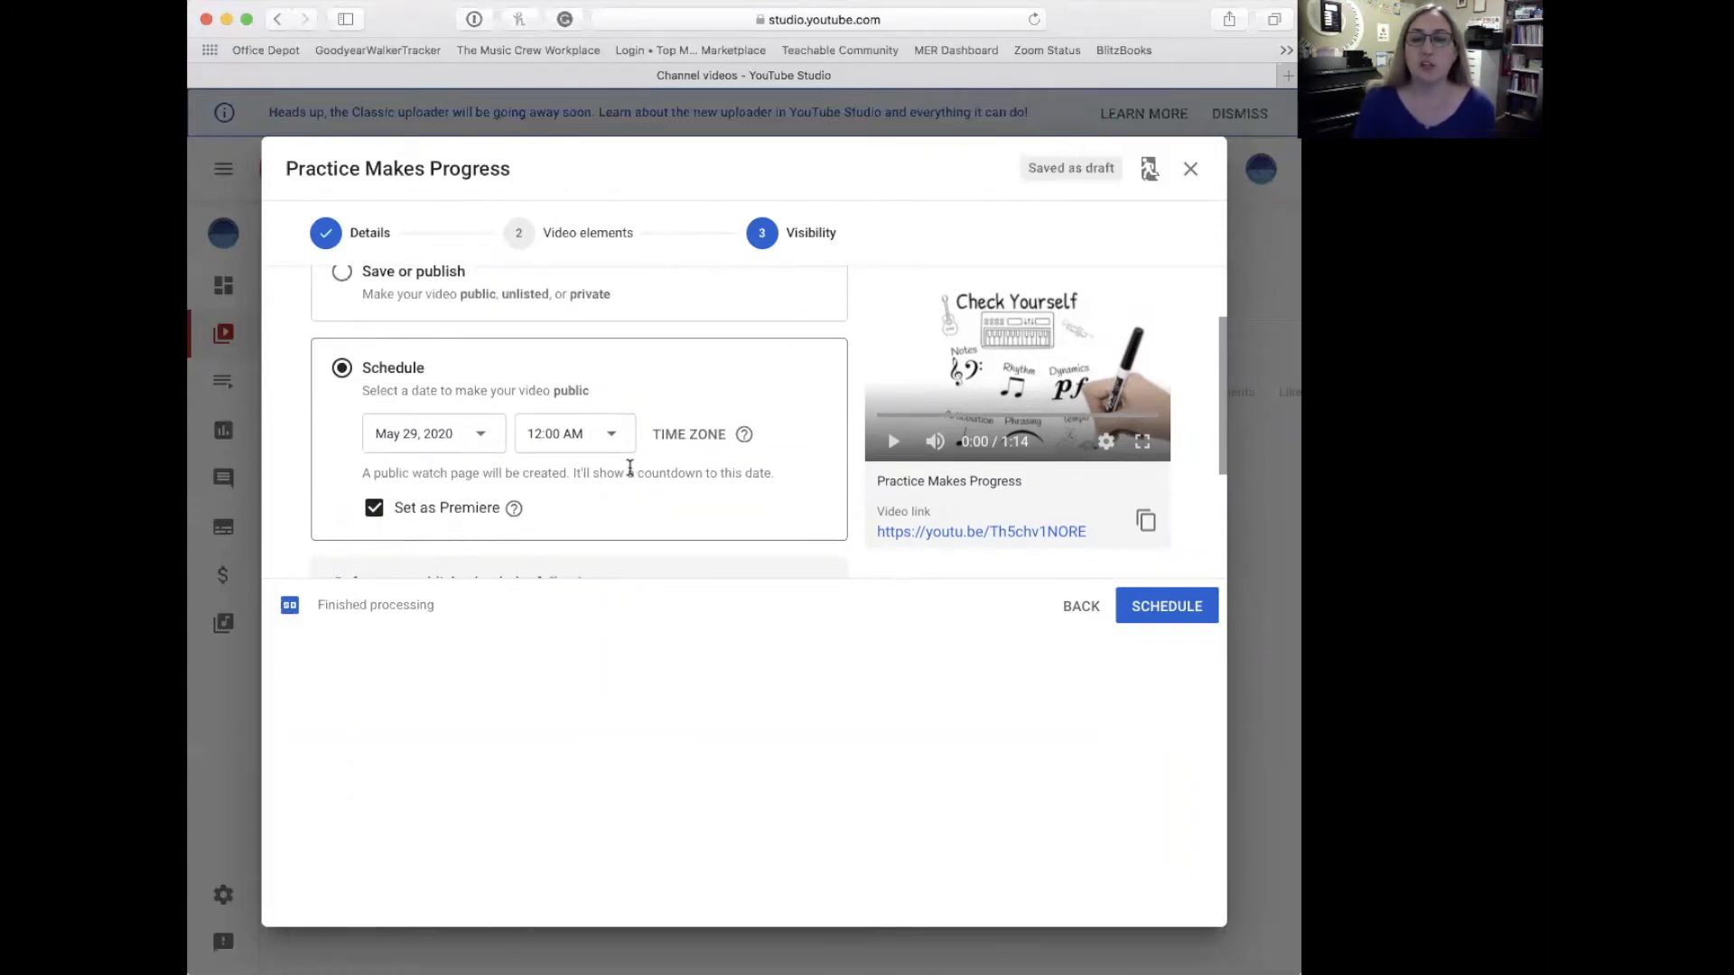
scroll(644, 469, "up", 1)
scroll(640, 497, "up", 1)
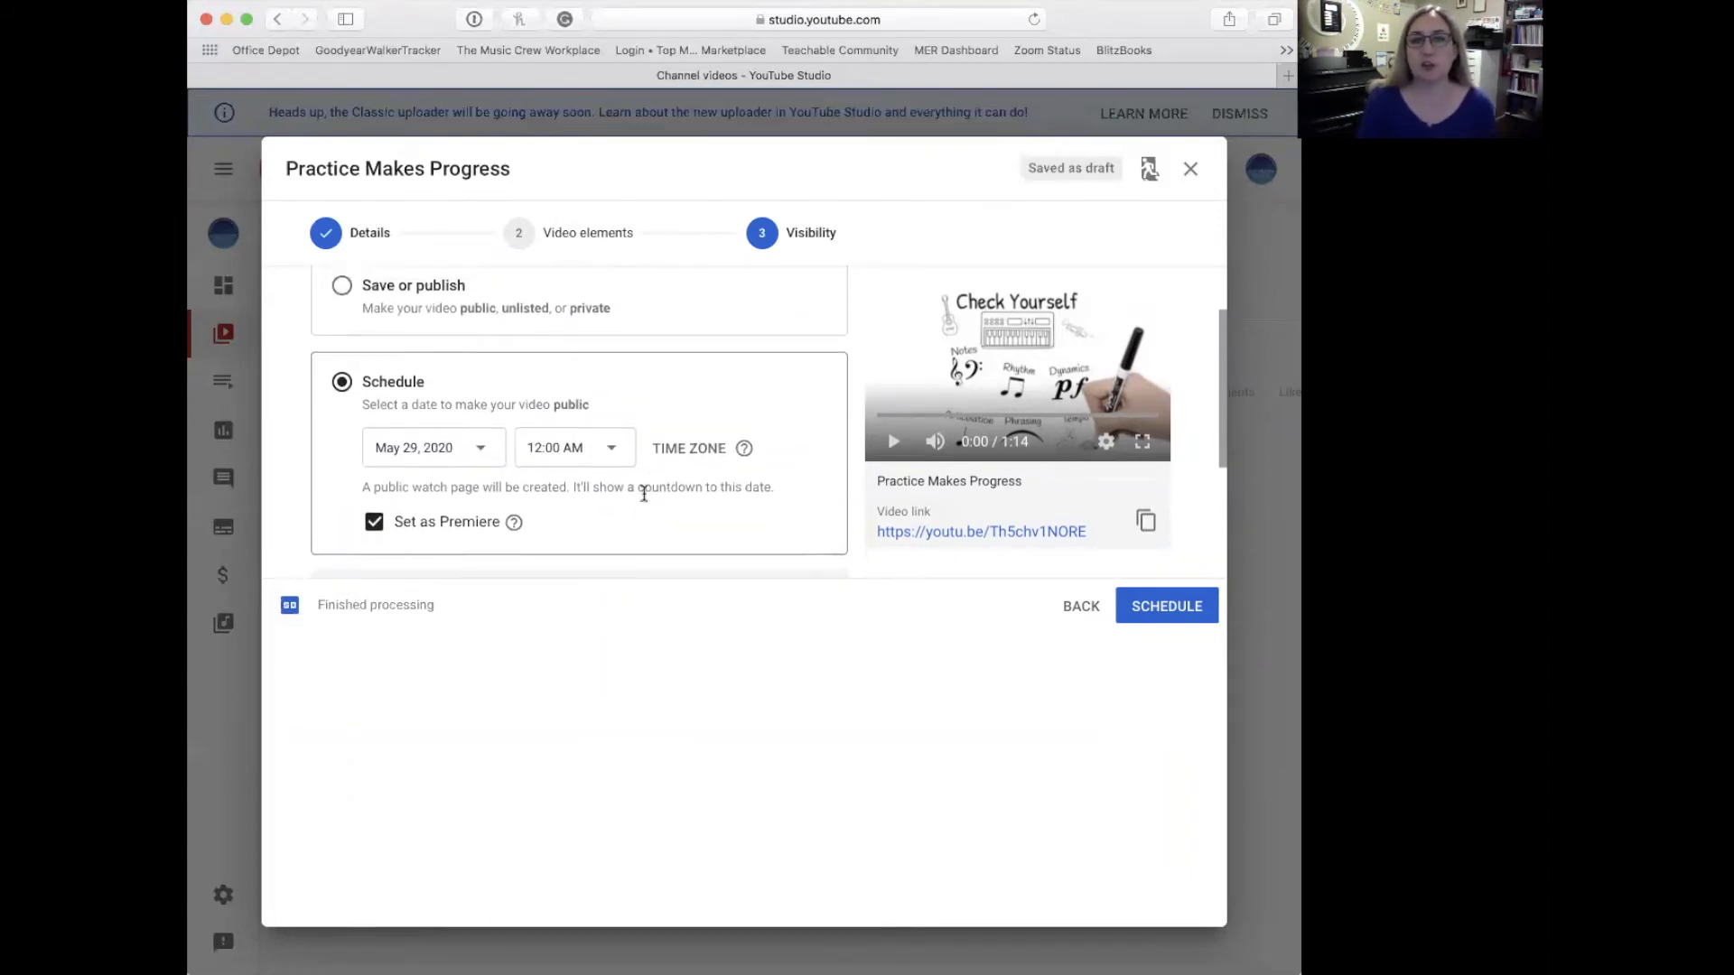
left_click(598, 451)
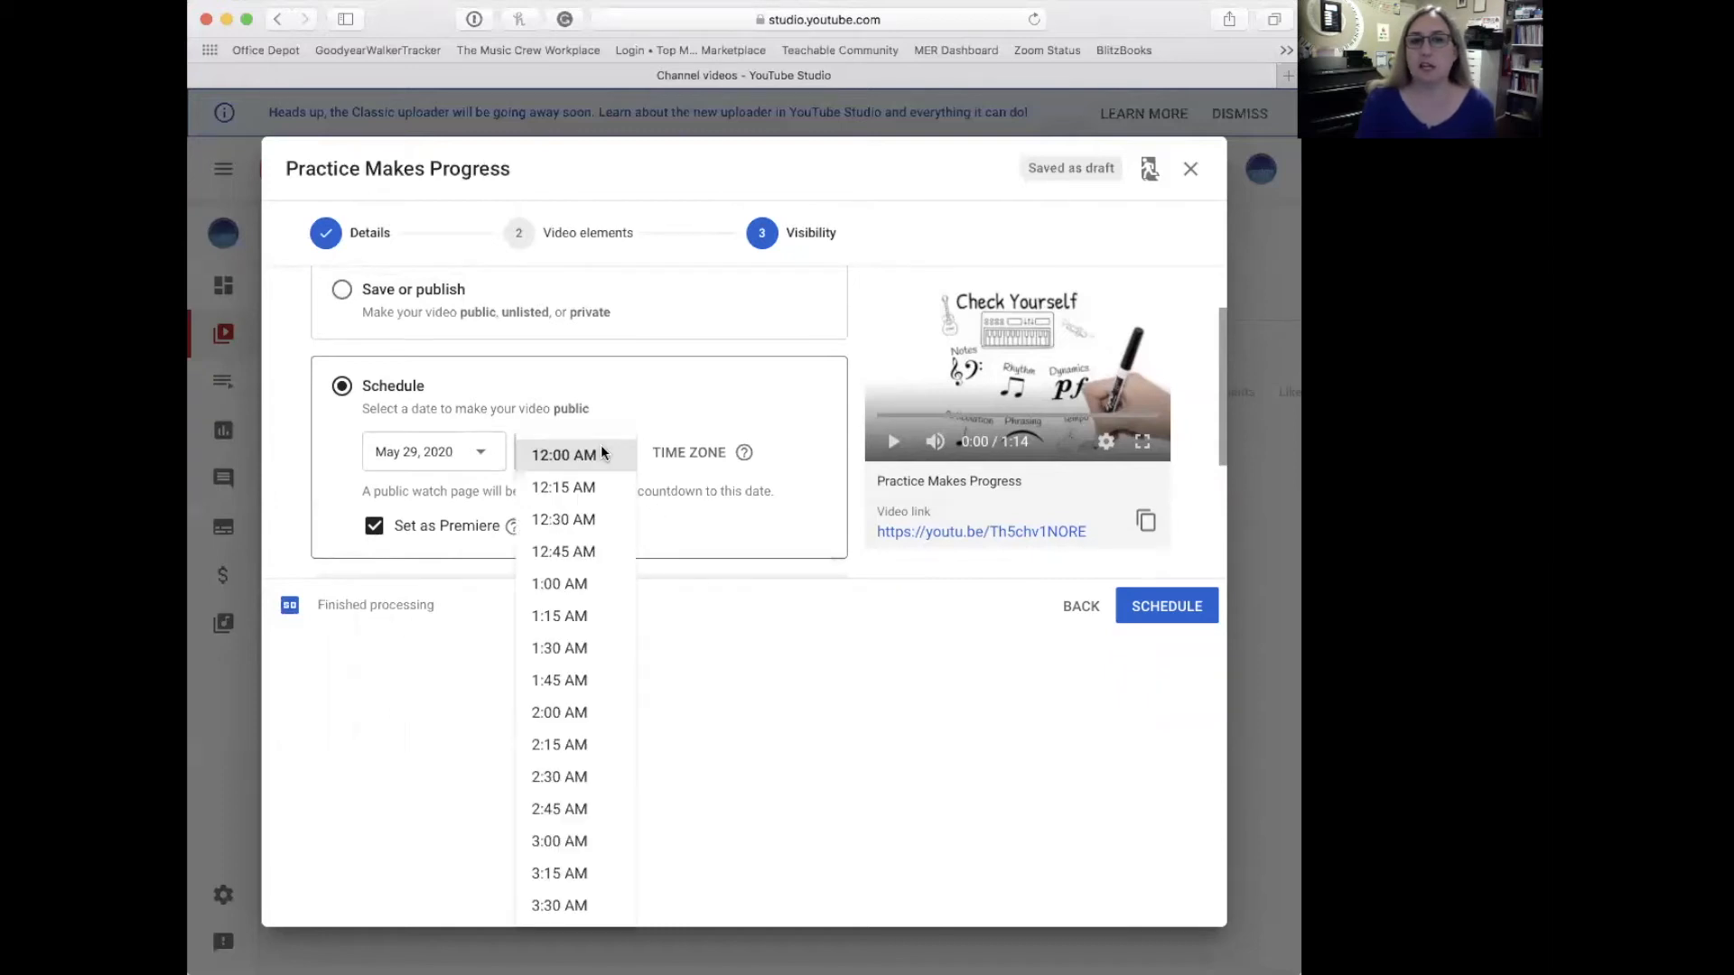
scroll(558, 773, "down", 15)
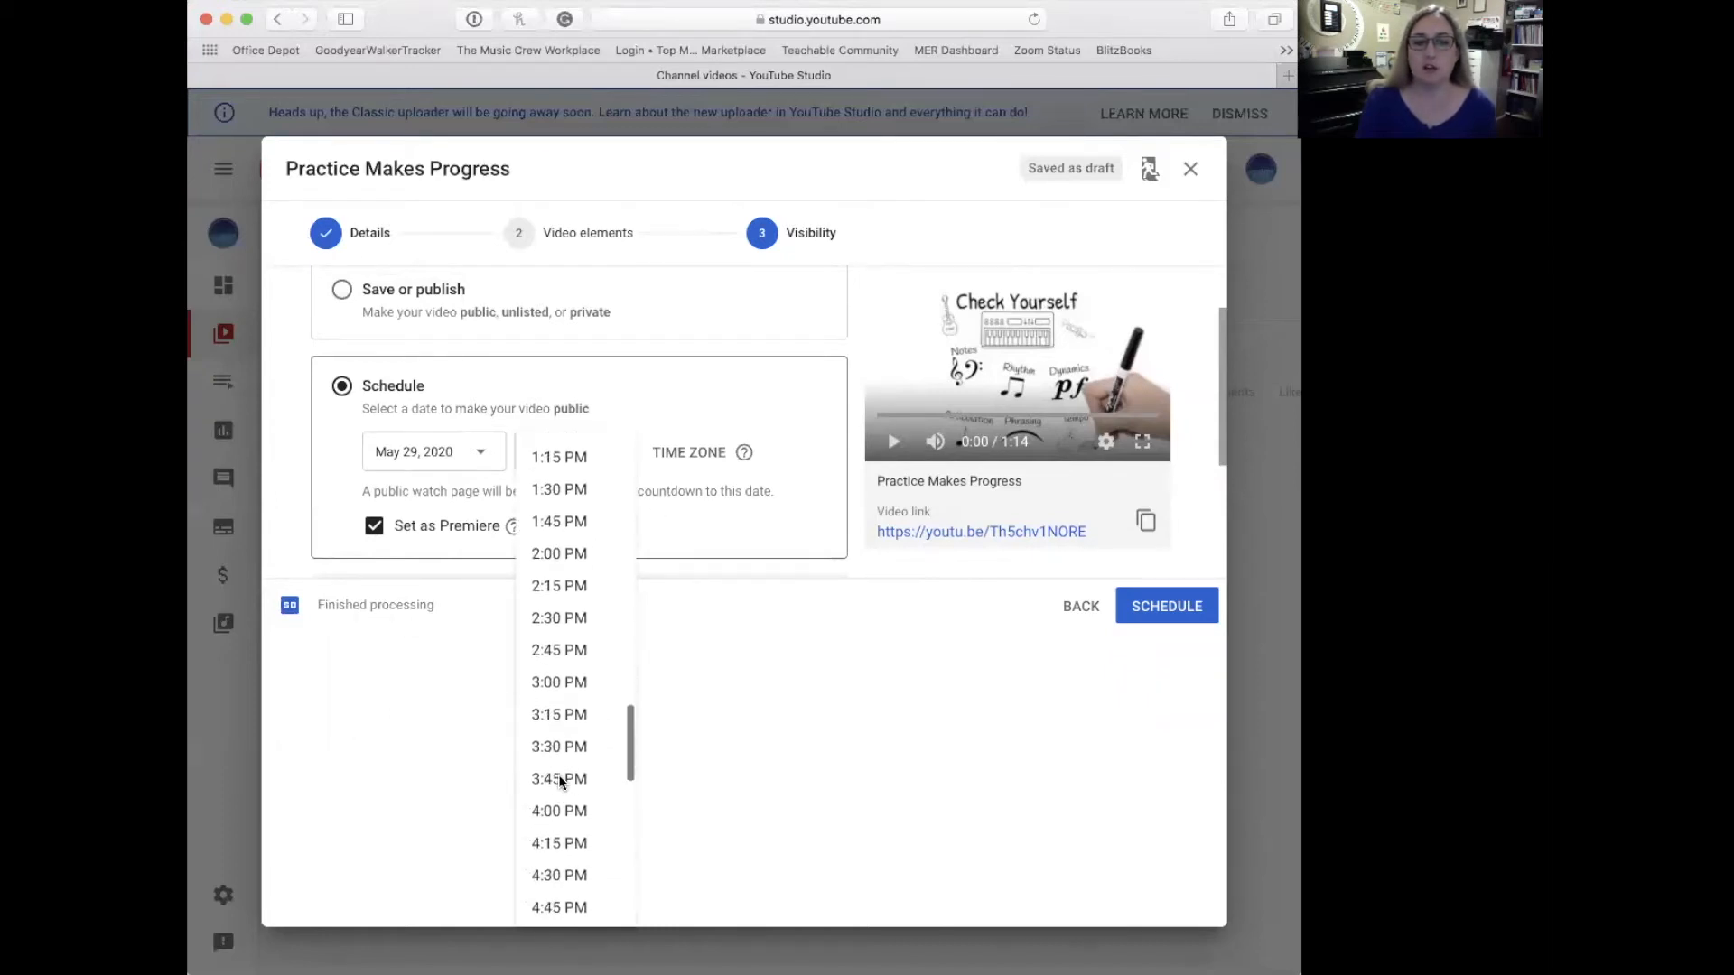
left_click(551, 667)
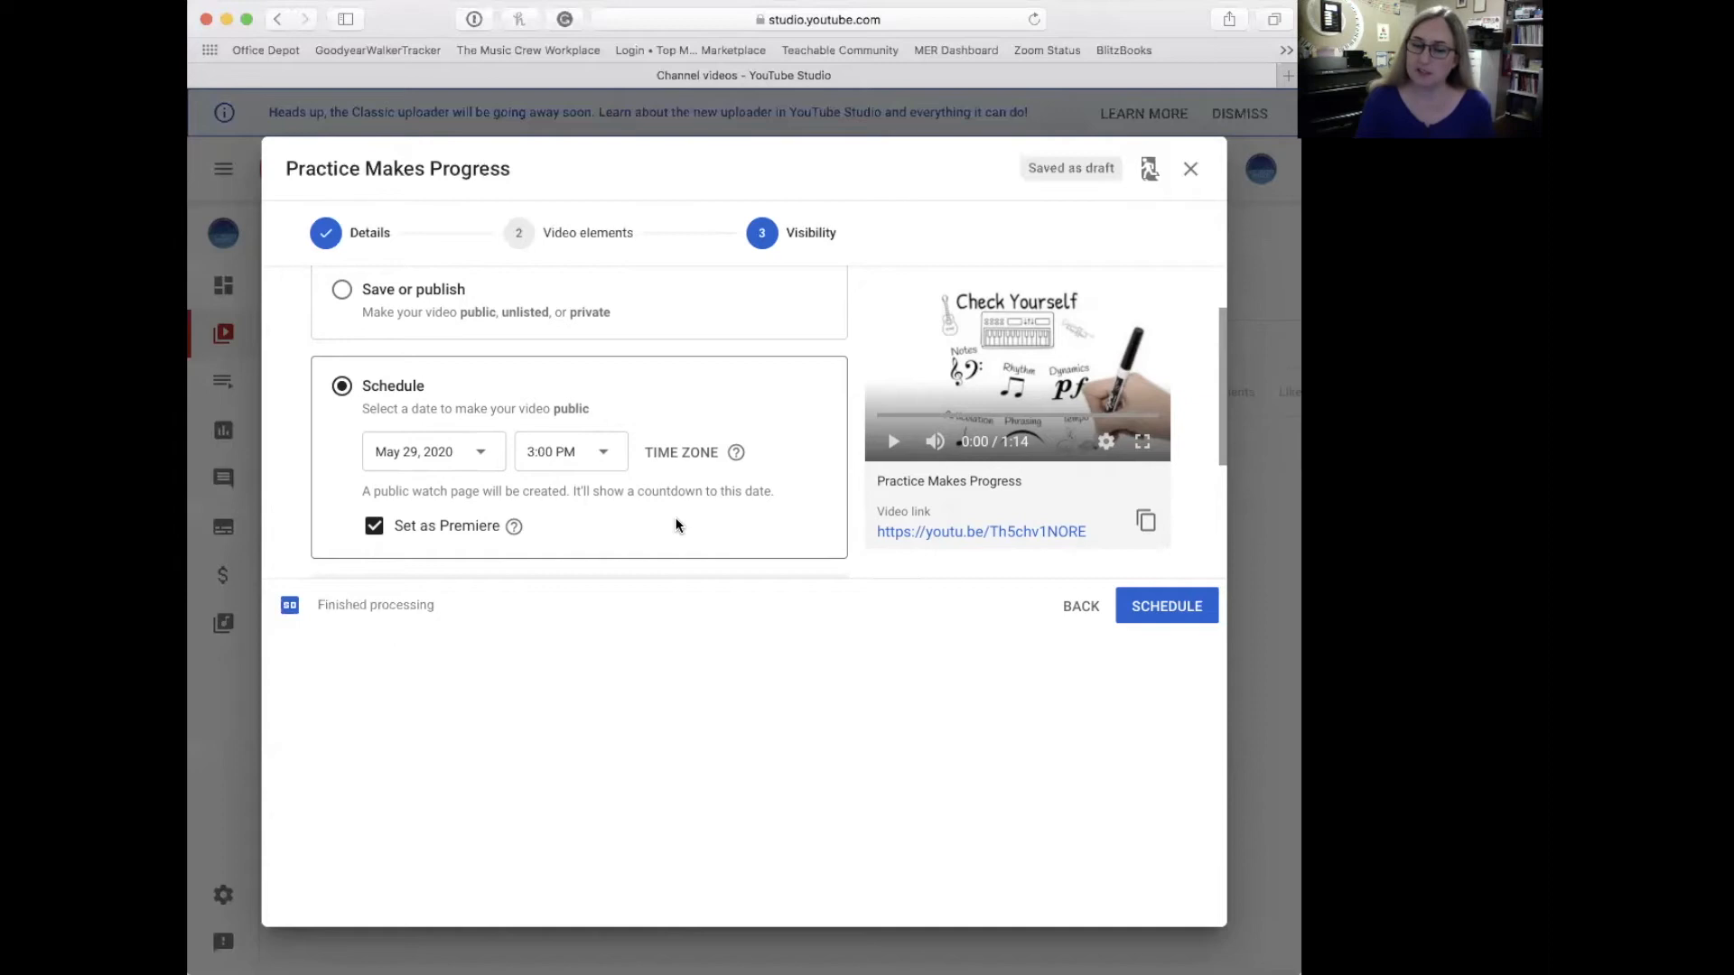
Change the scheduled Premiere's release time to 1:15 PM
left_click(598, 452)
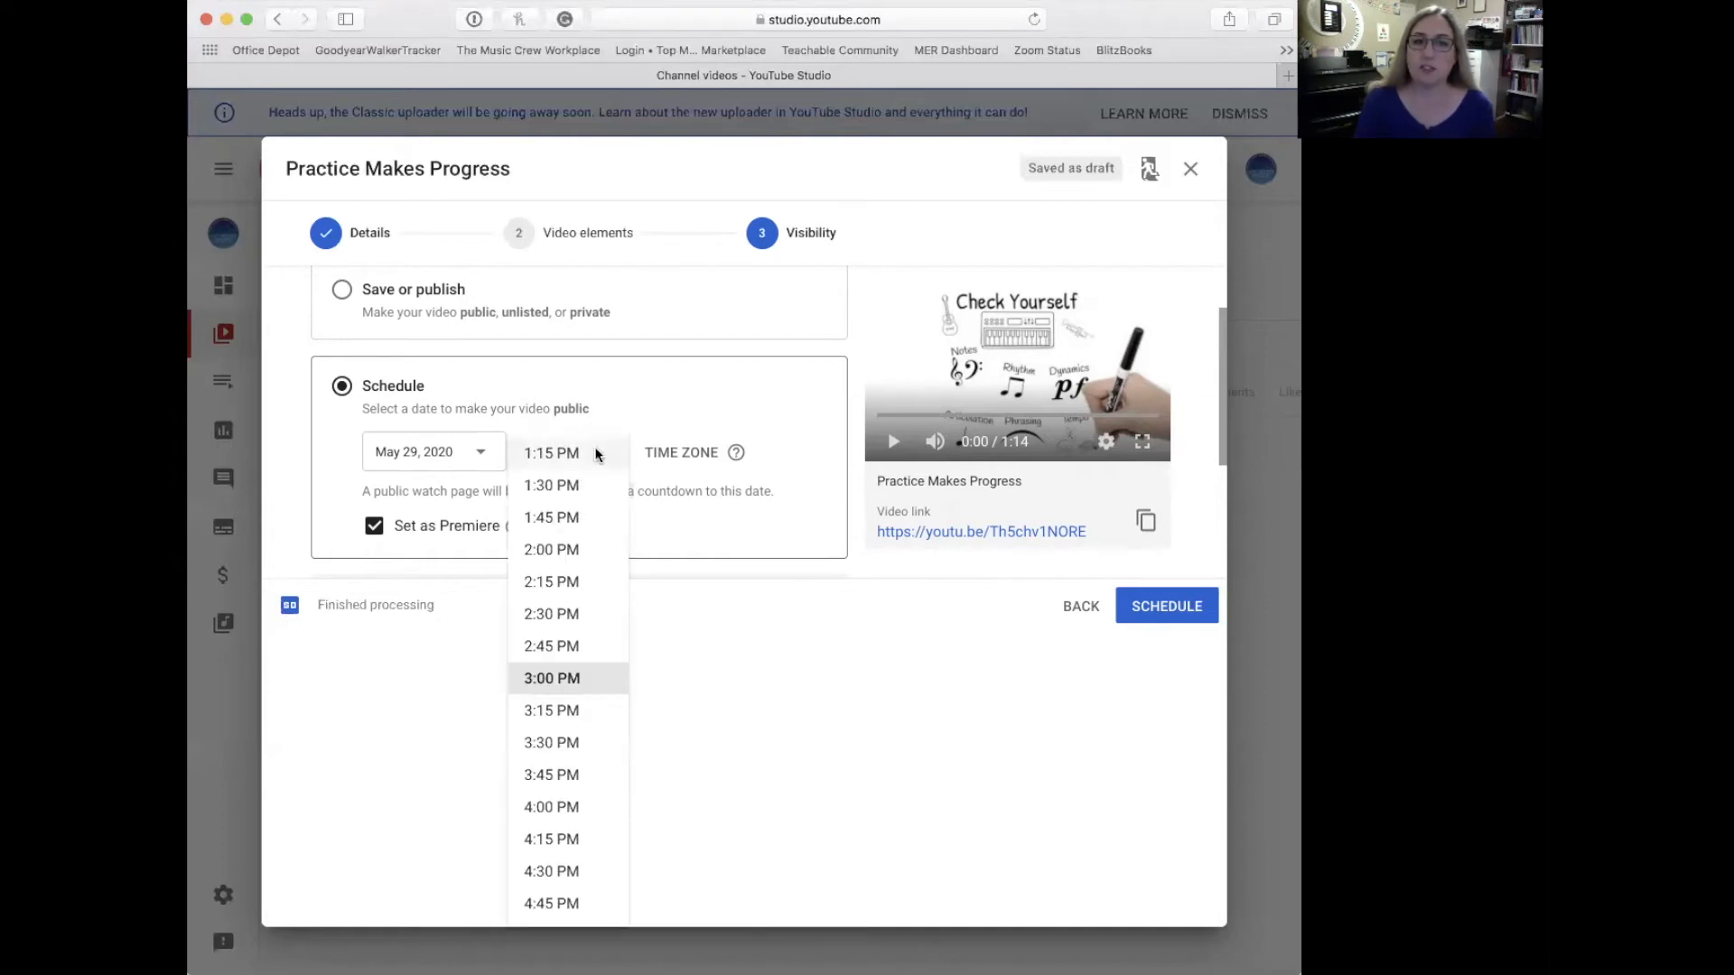
left_click(596, 453)
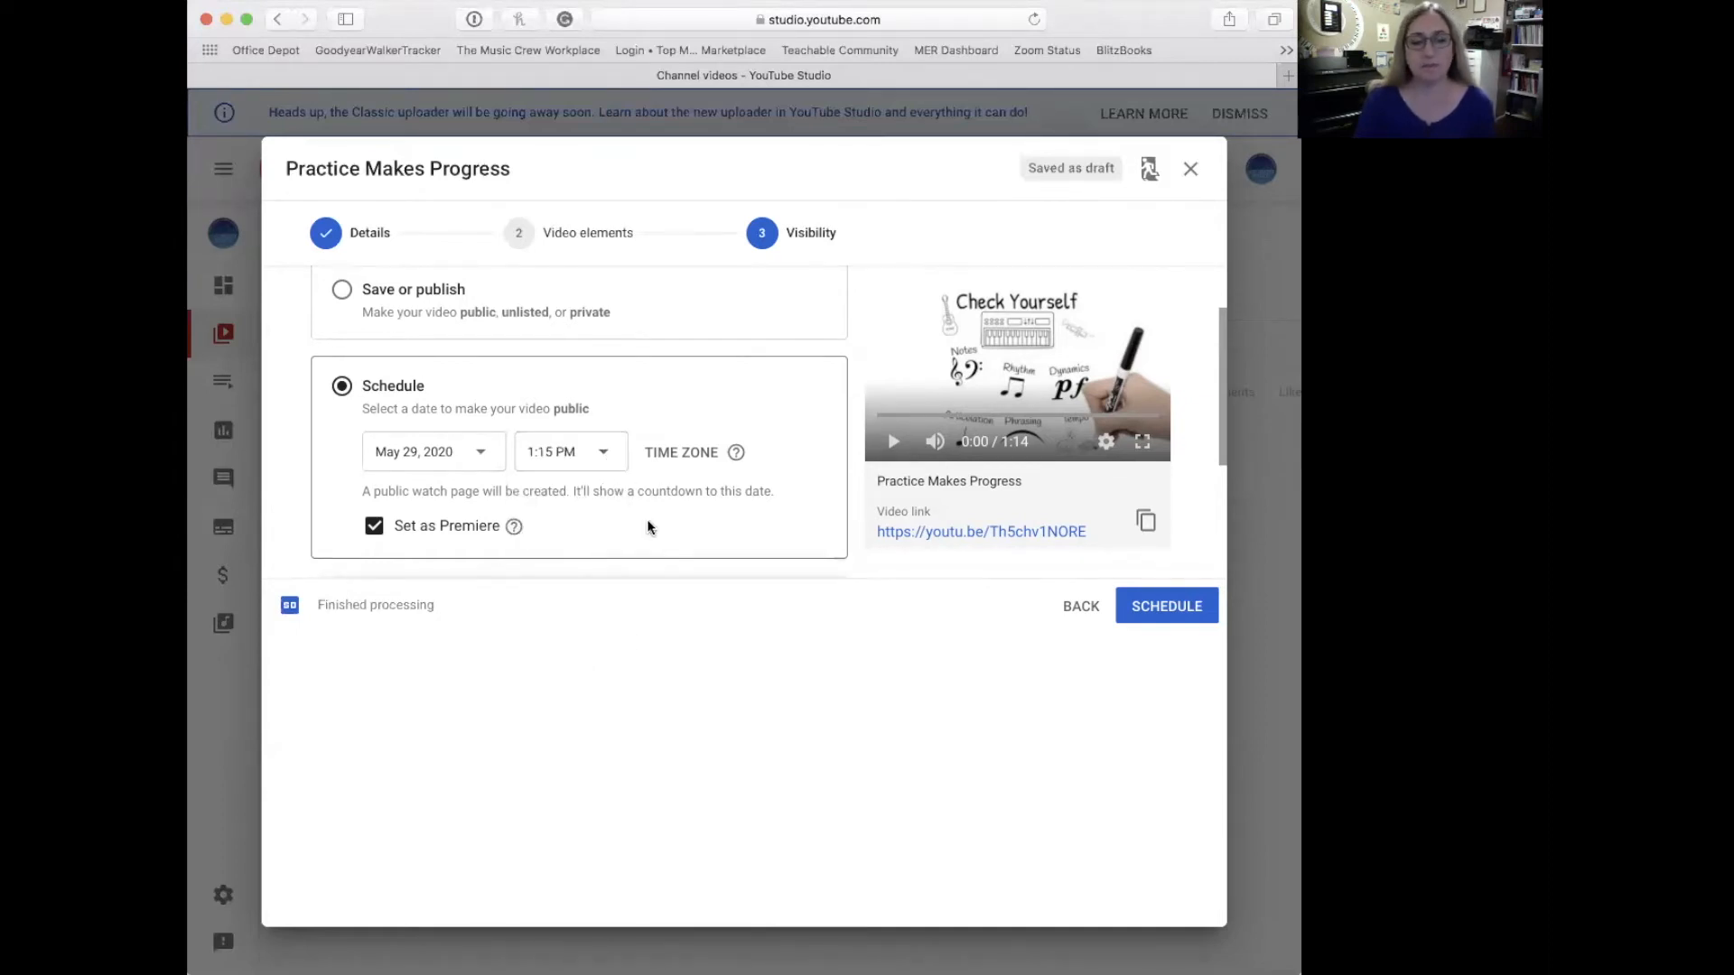
scroll(643, 517, "up", 2)
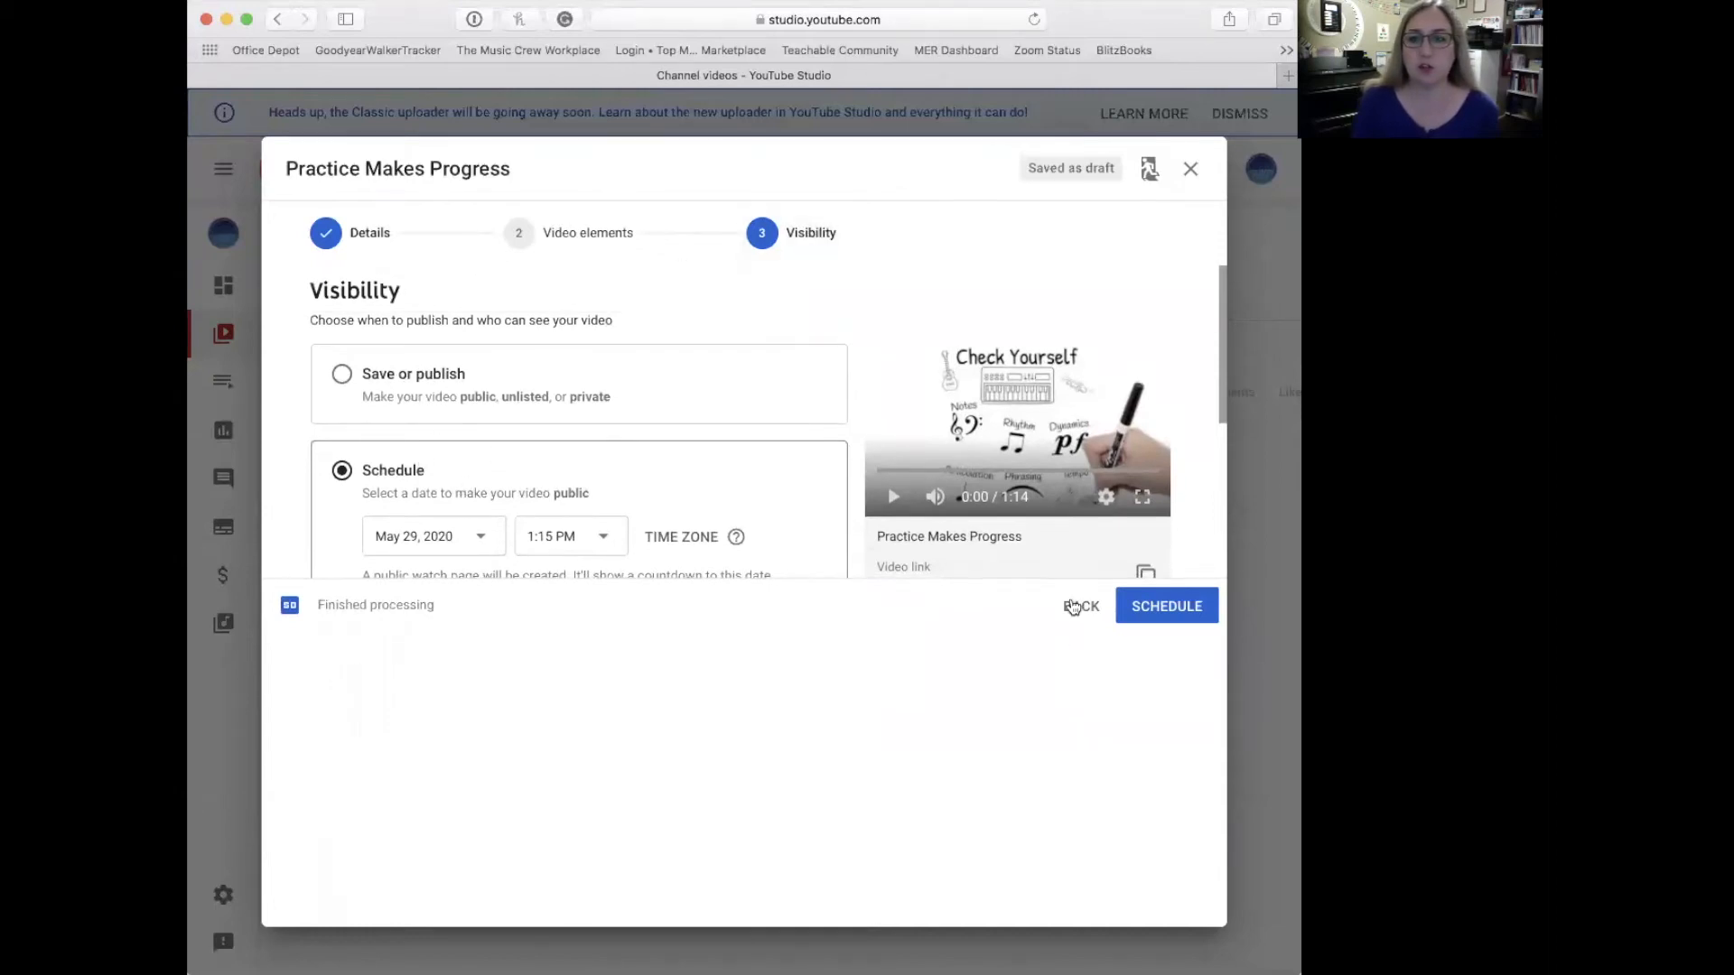
left_click(1073, 606)
left_click(1198, 606)
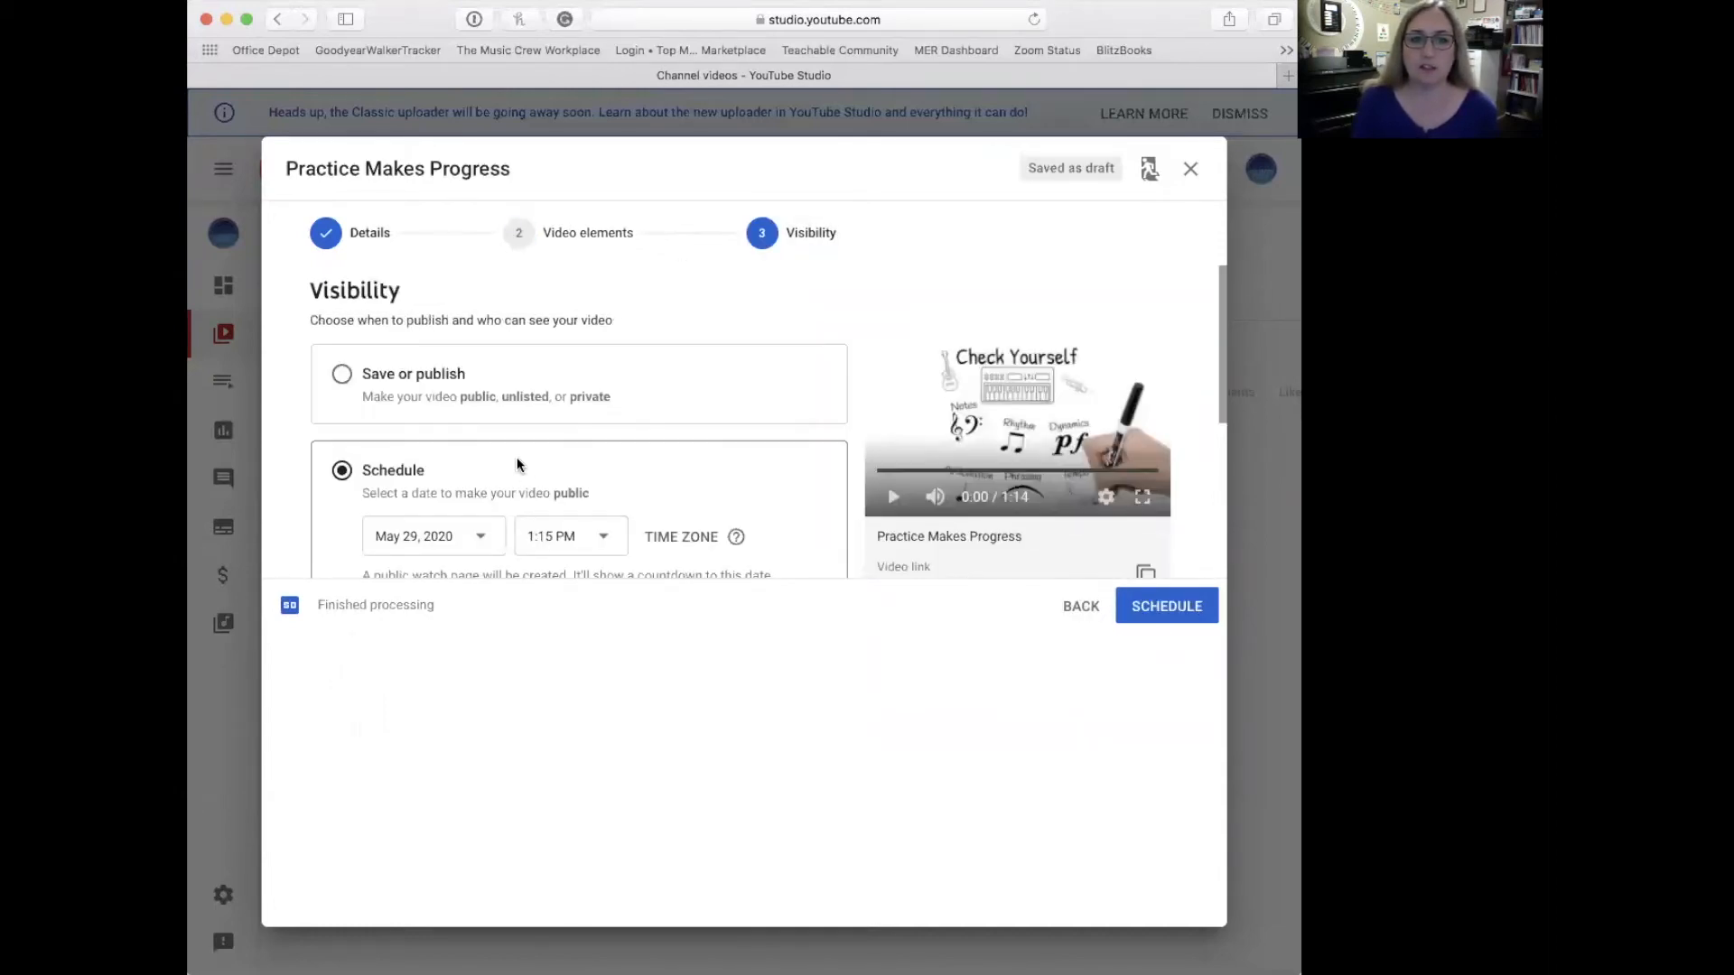
Switch from scheduling back to immediate publishing, with Public visibility and the instant Premiere option enabled
scroll(519, 465, "down", 4)
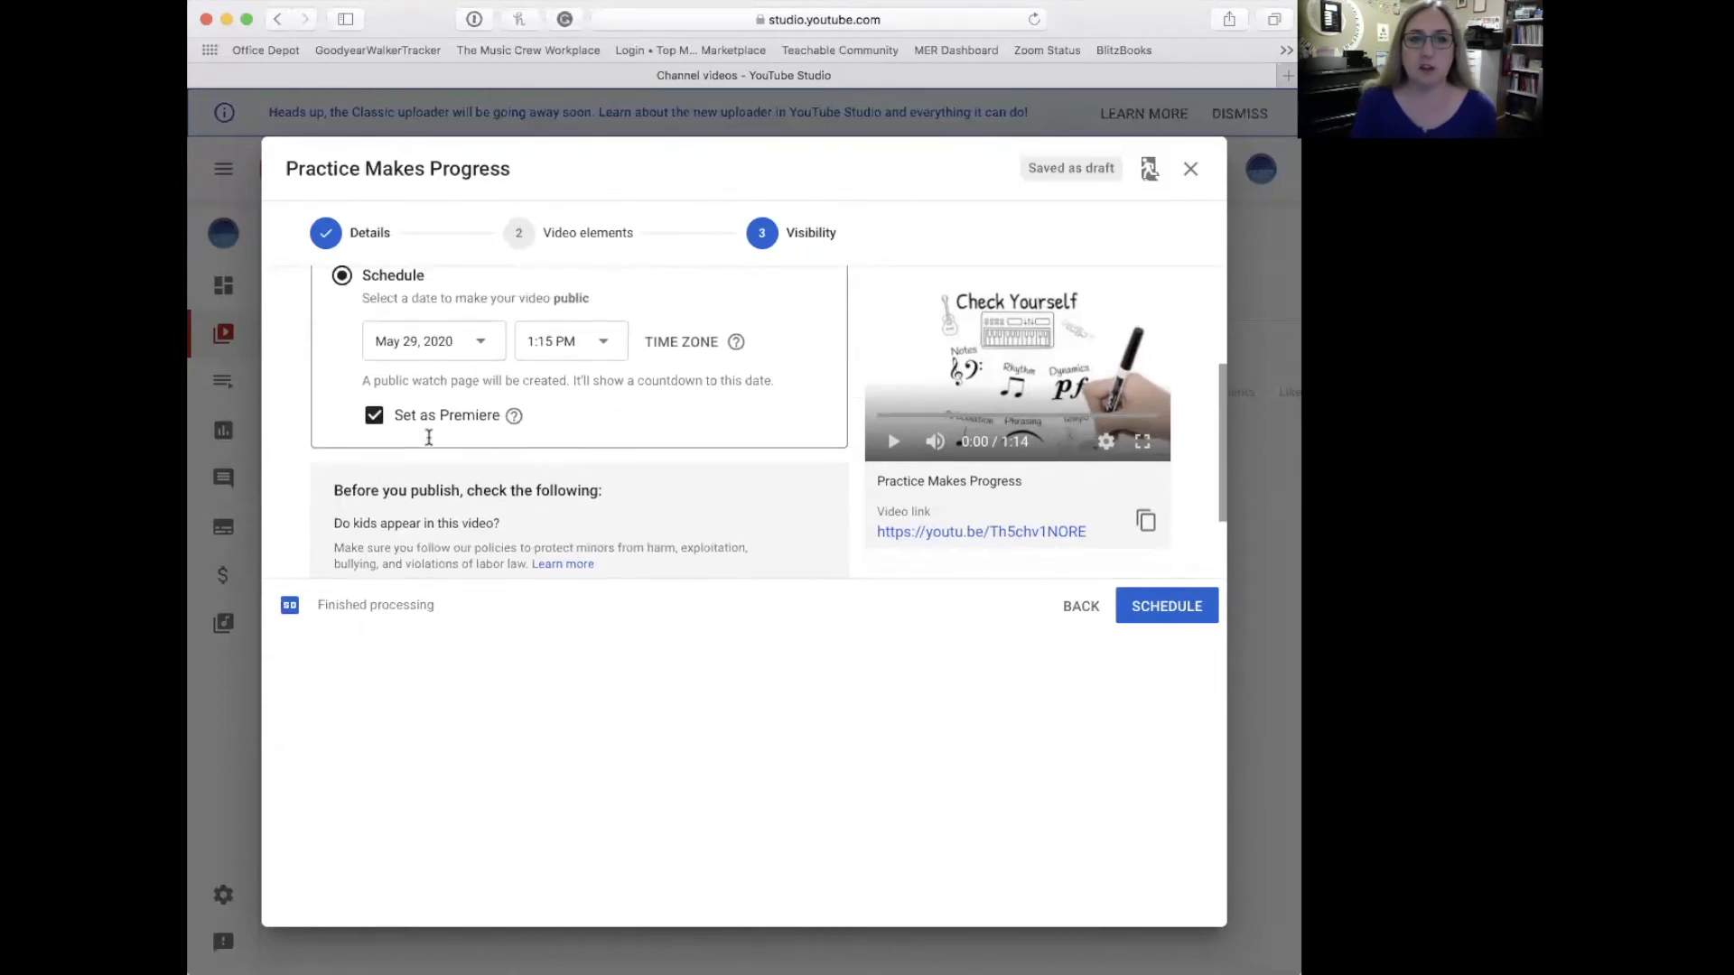
scroll(352, 370, "up", 3)
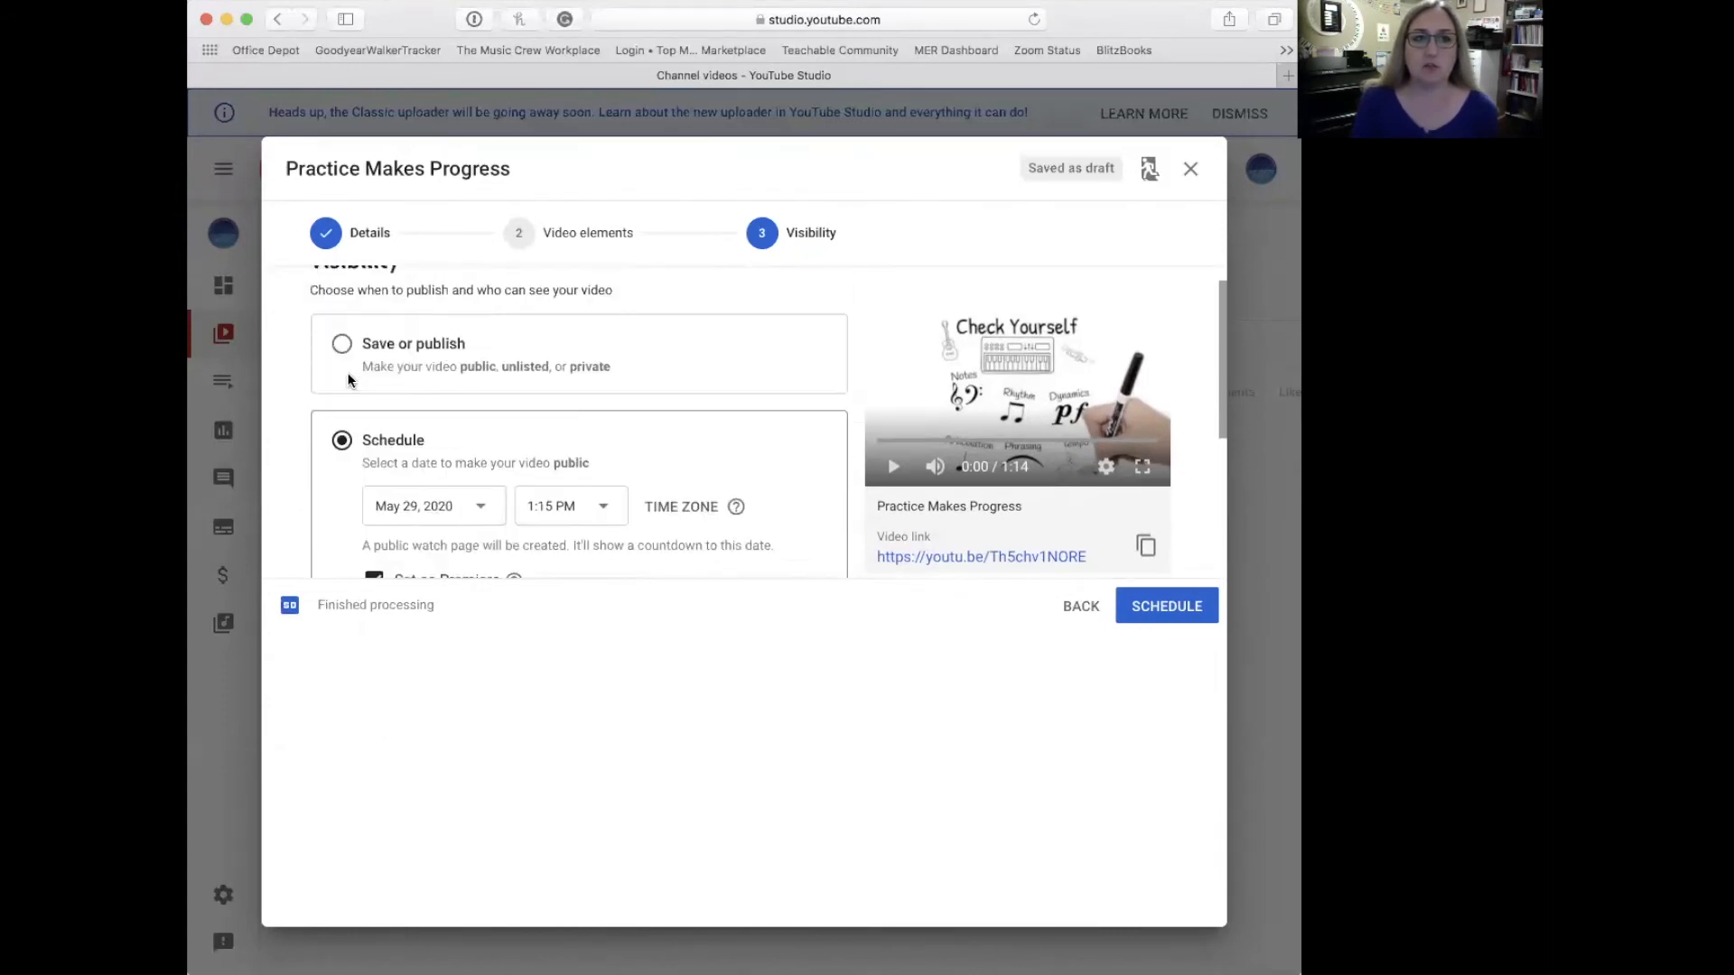
left_click(348, 381)
scroll(480, 447, "down", 3)
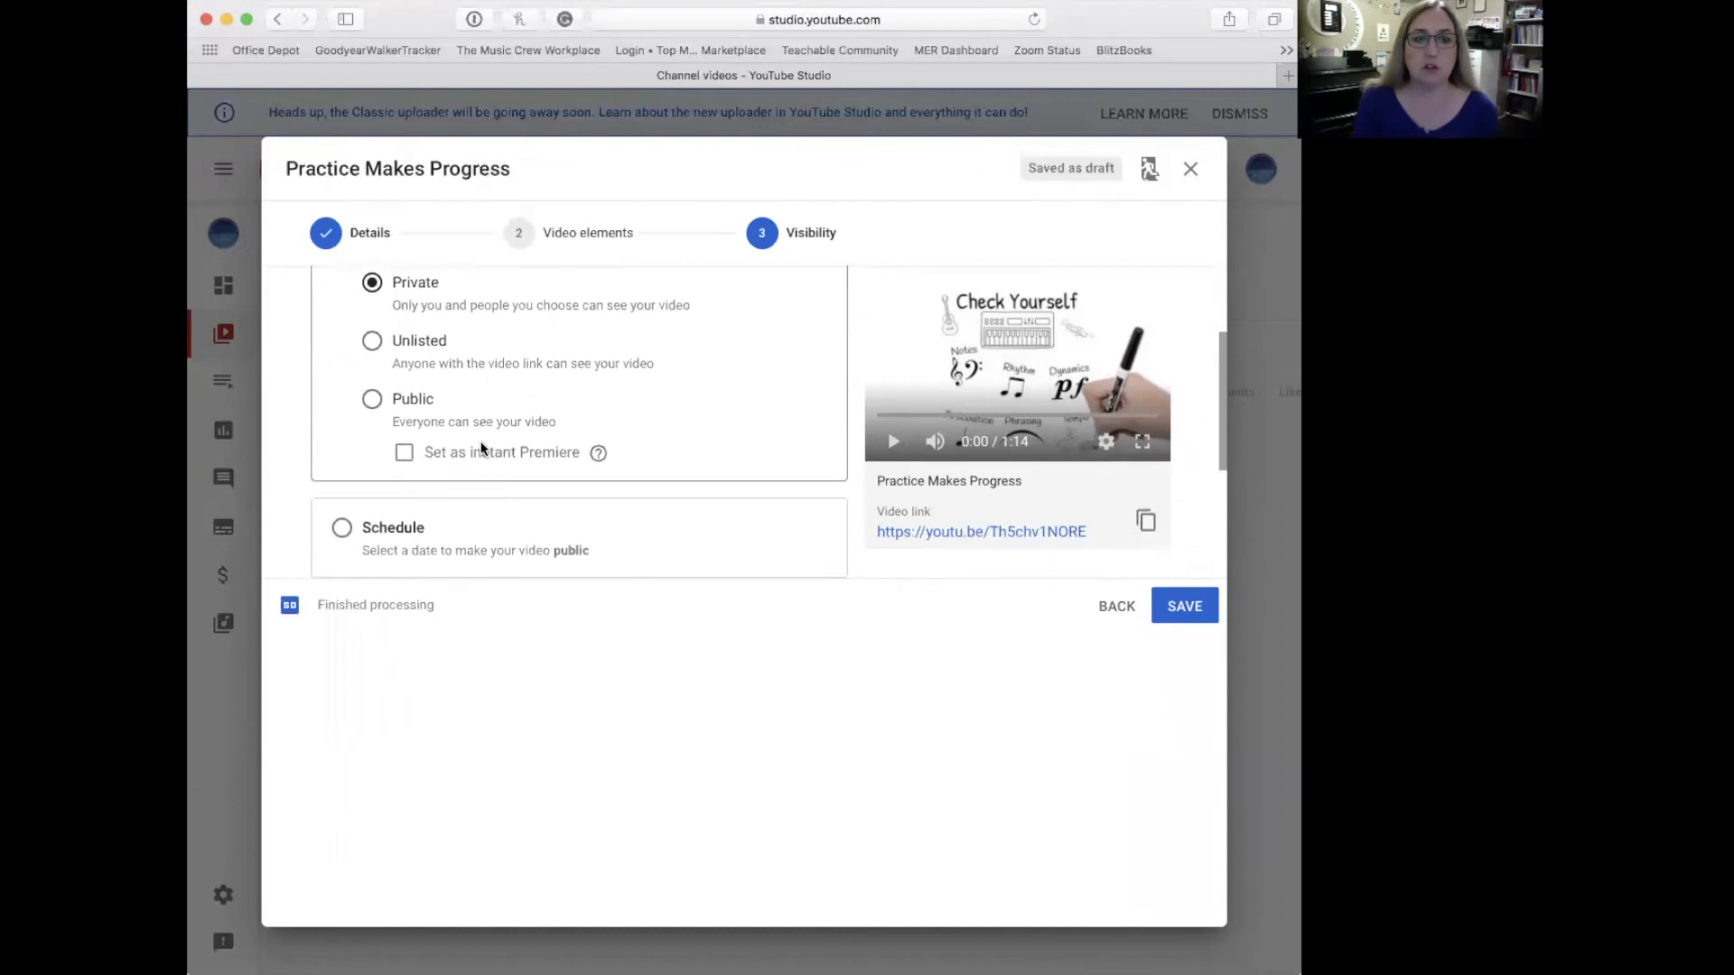
scroll(480, 444, "down", 2)
left_click(371, 313)
left_click(406, 372)
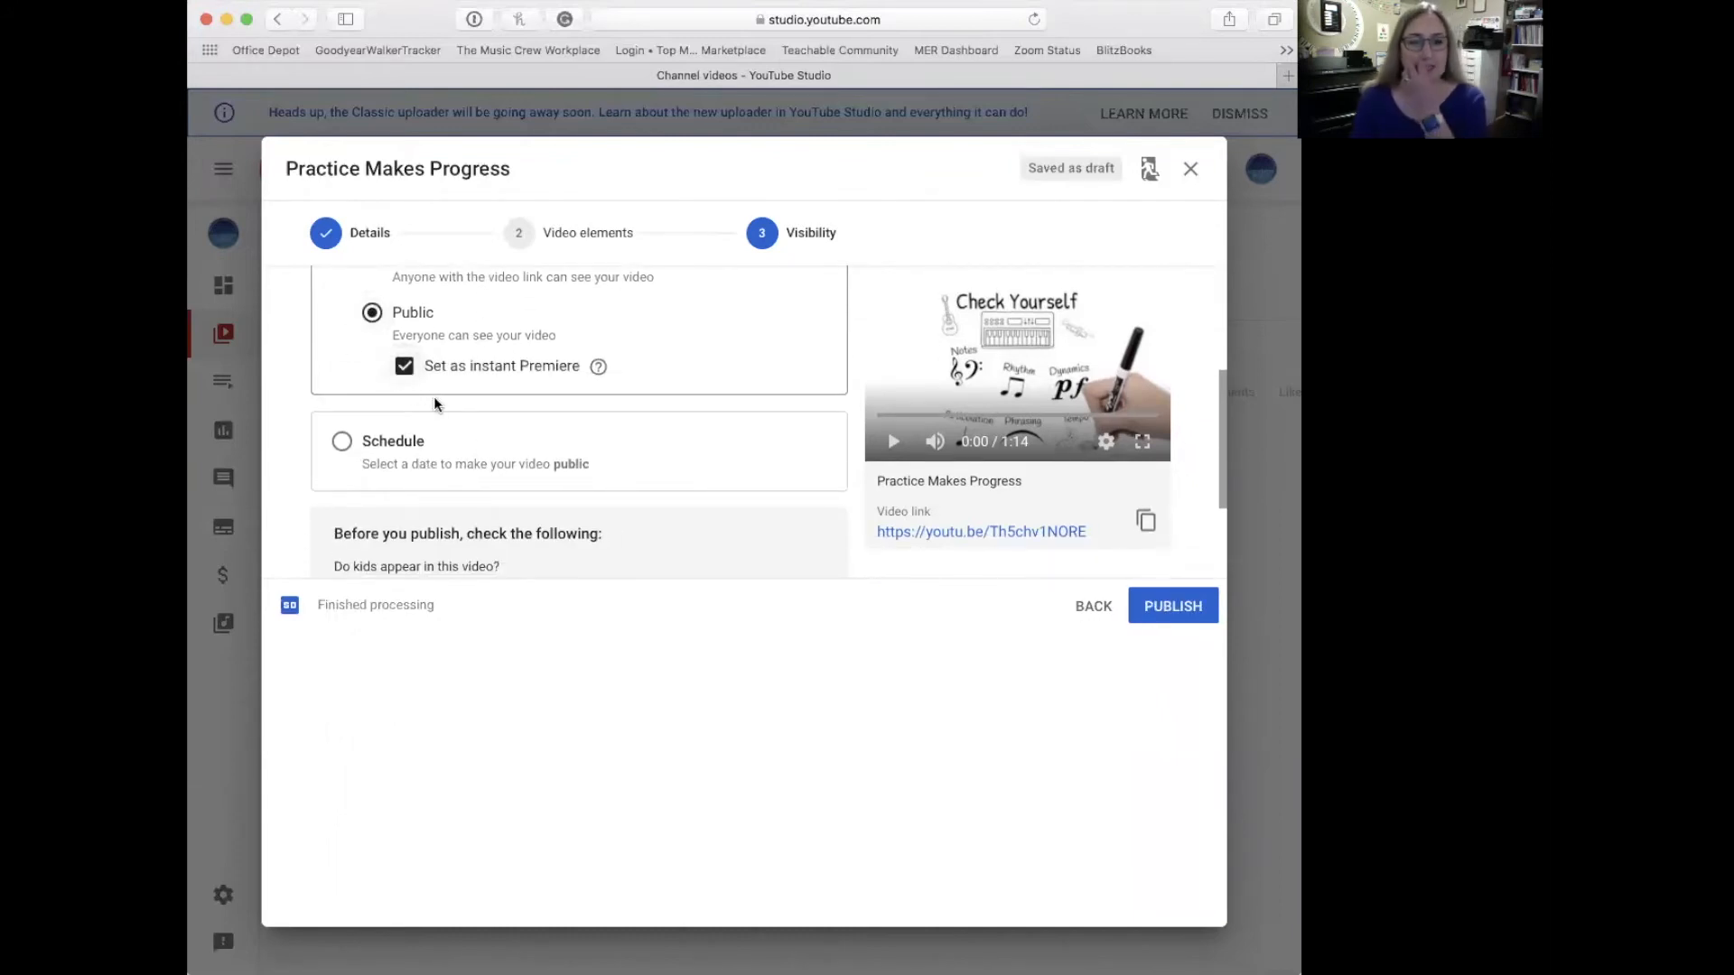
Review the pre-publish checks about kids in the video and content guidance, along with the publishing options
scroll(731, 461, "down", 2)
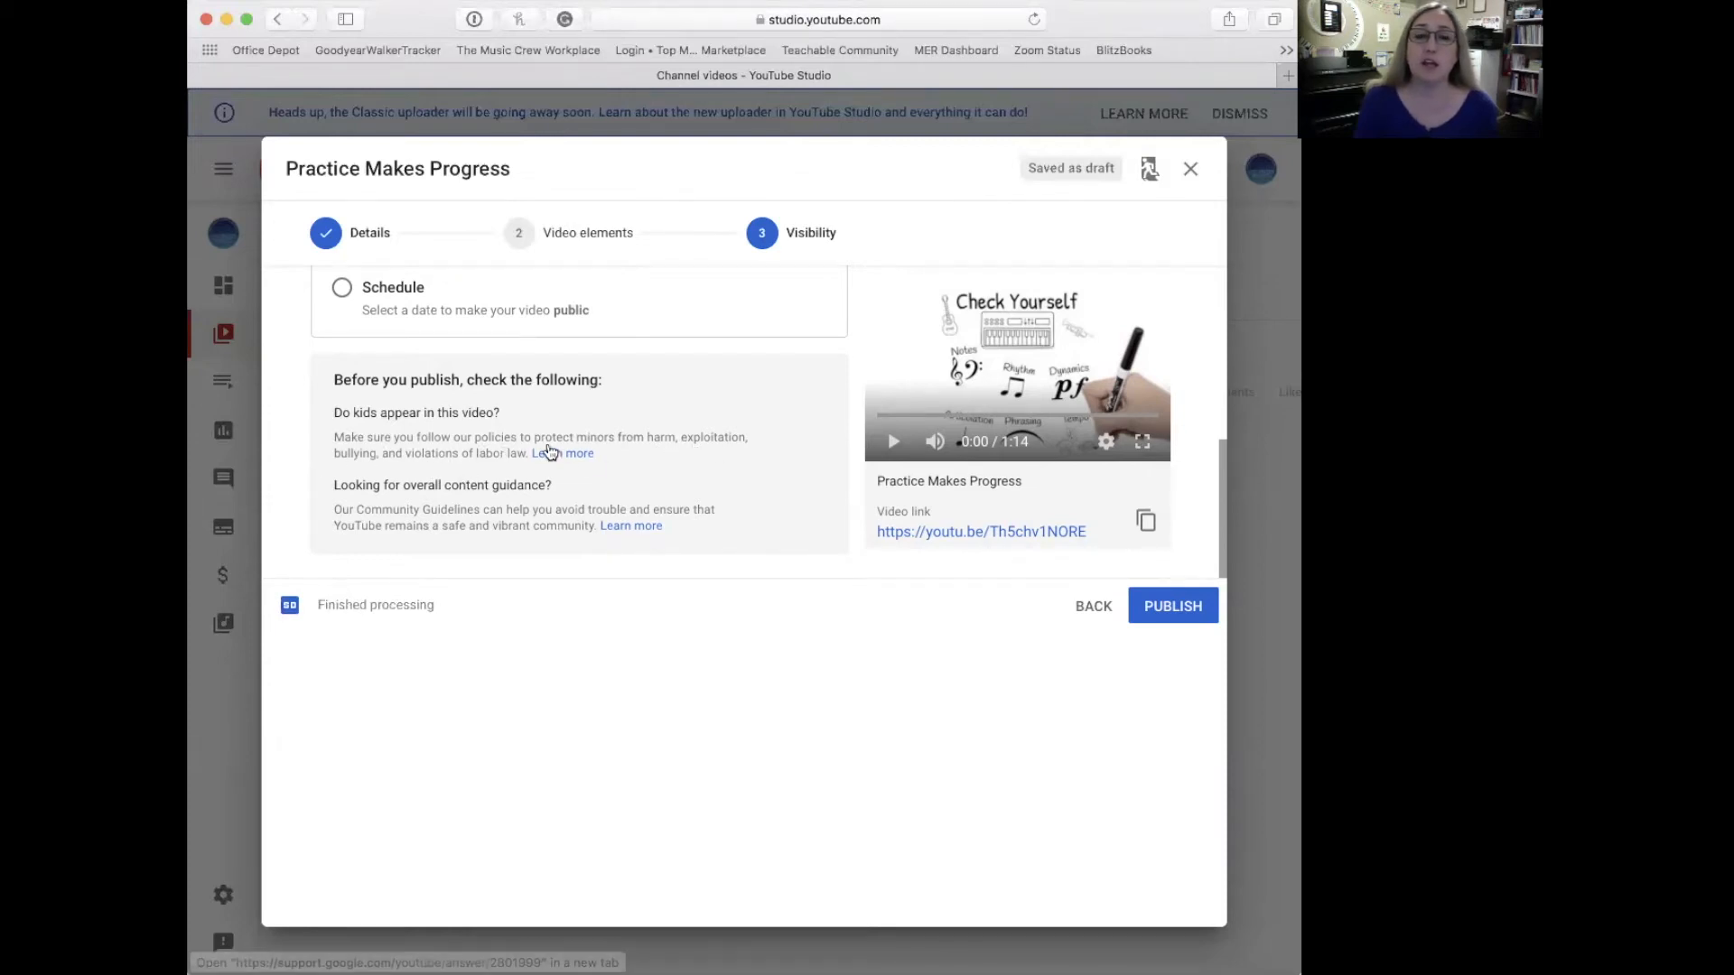
scroll(551, 459, "up", 1)
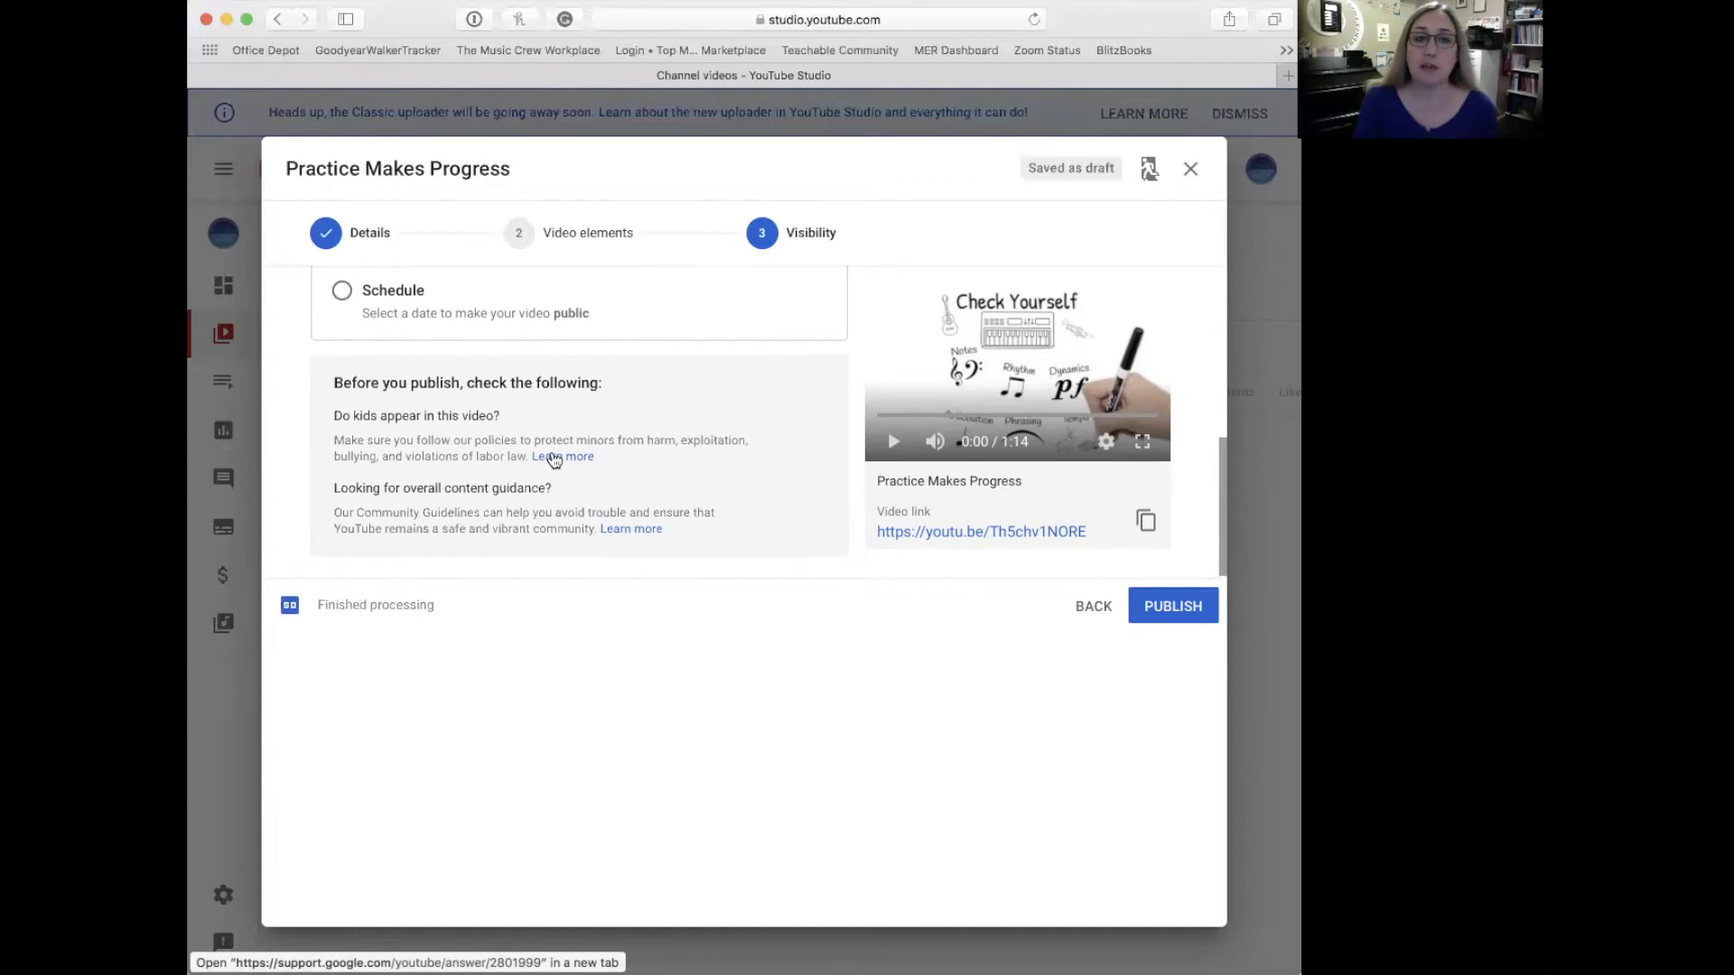
scroll(566, 465, "down", 1)
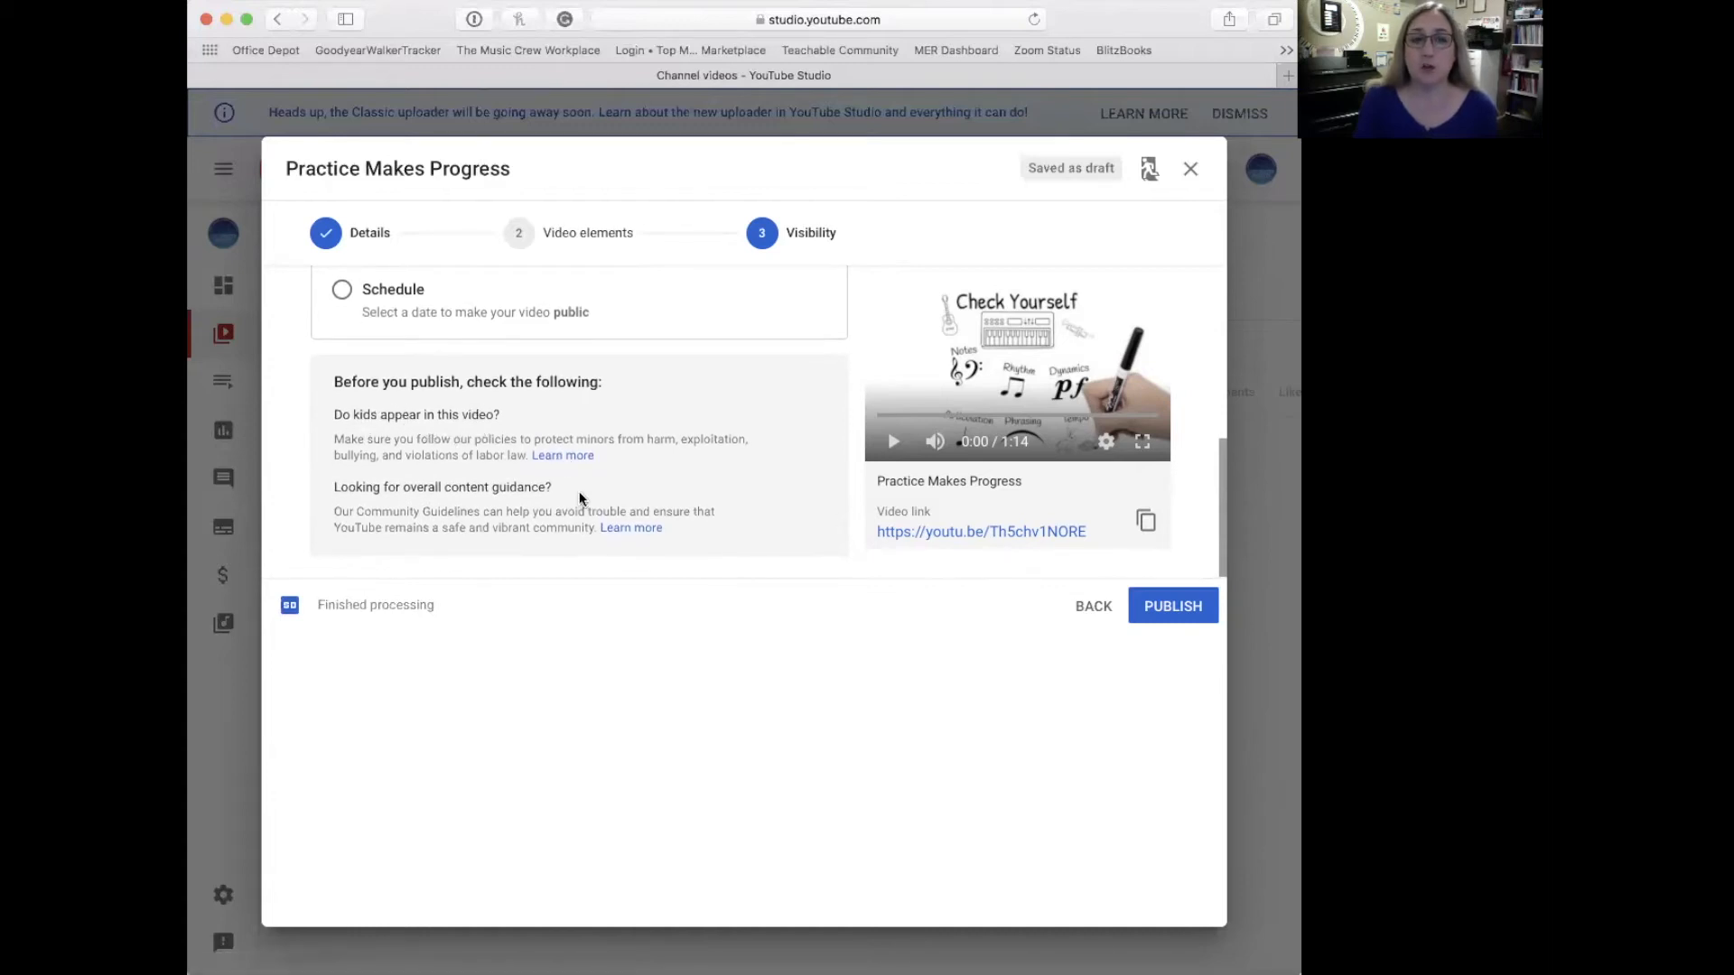
scroll(543, 464, "down", 1)
scroll(544, 465, "up", 1)
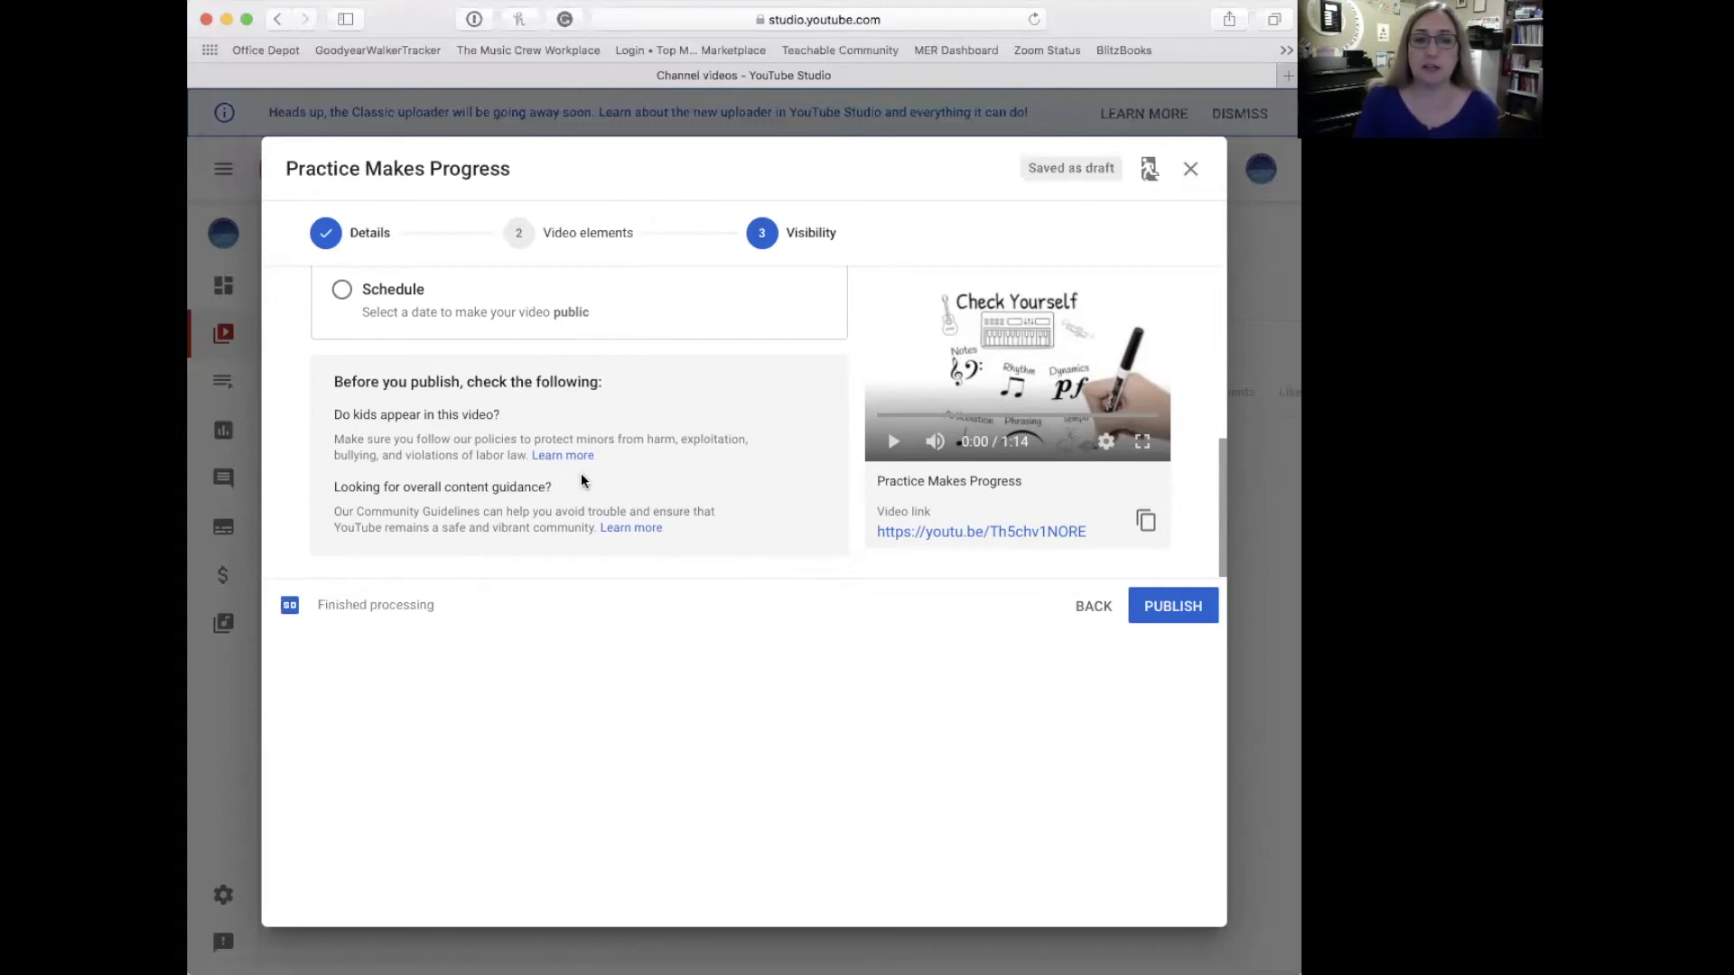
scroll(719, 490, "up", 1)
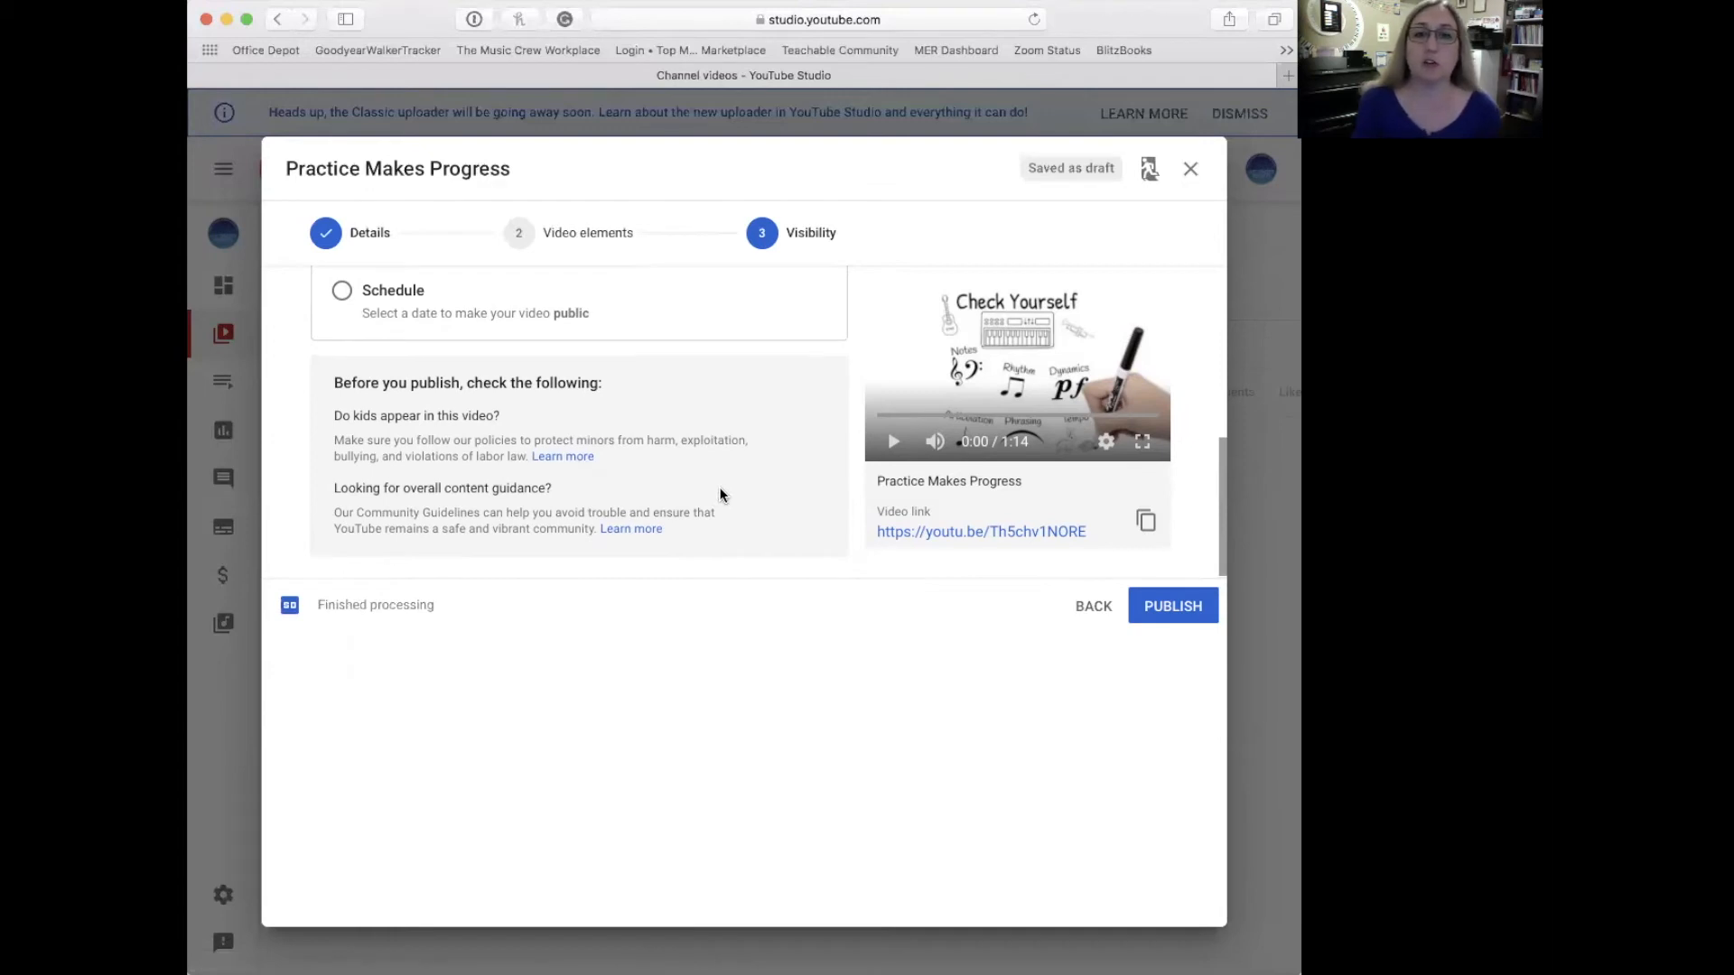
scroll(719, 488, "down", 1)
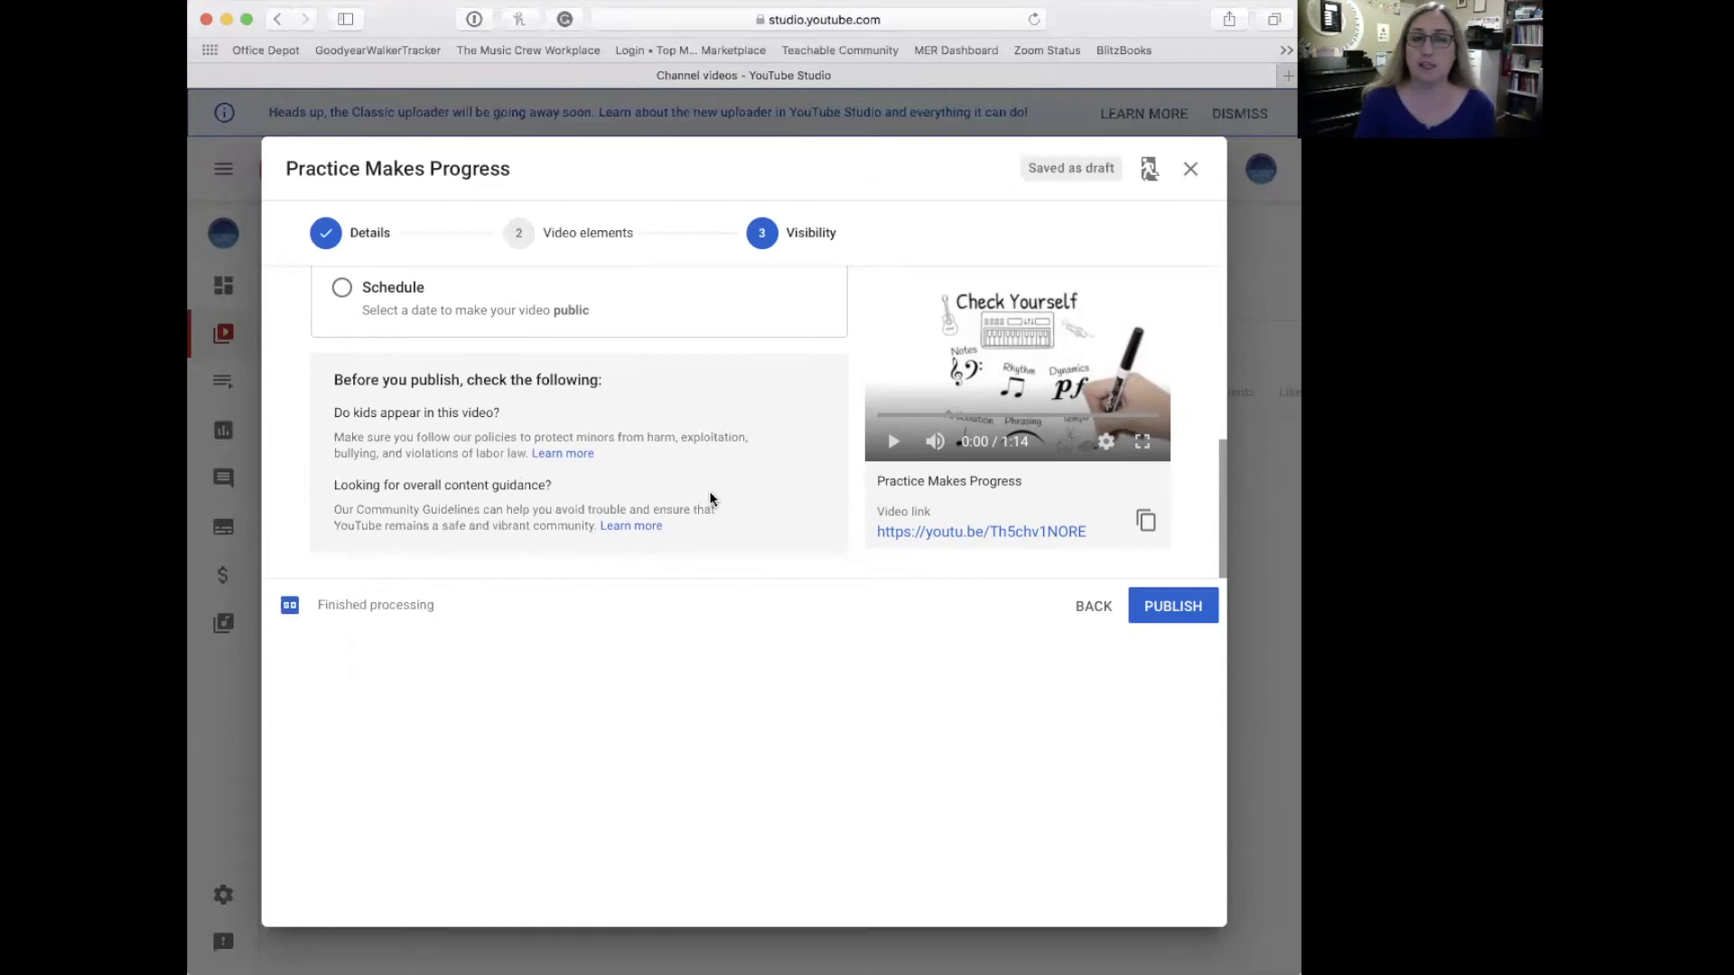
scroll(708, 495, "up", 2)
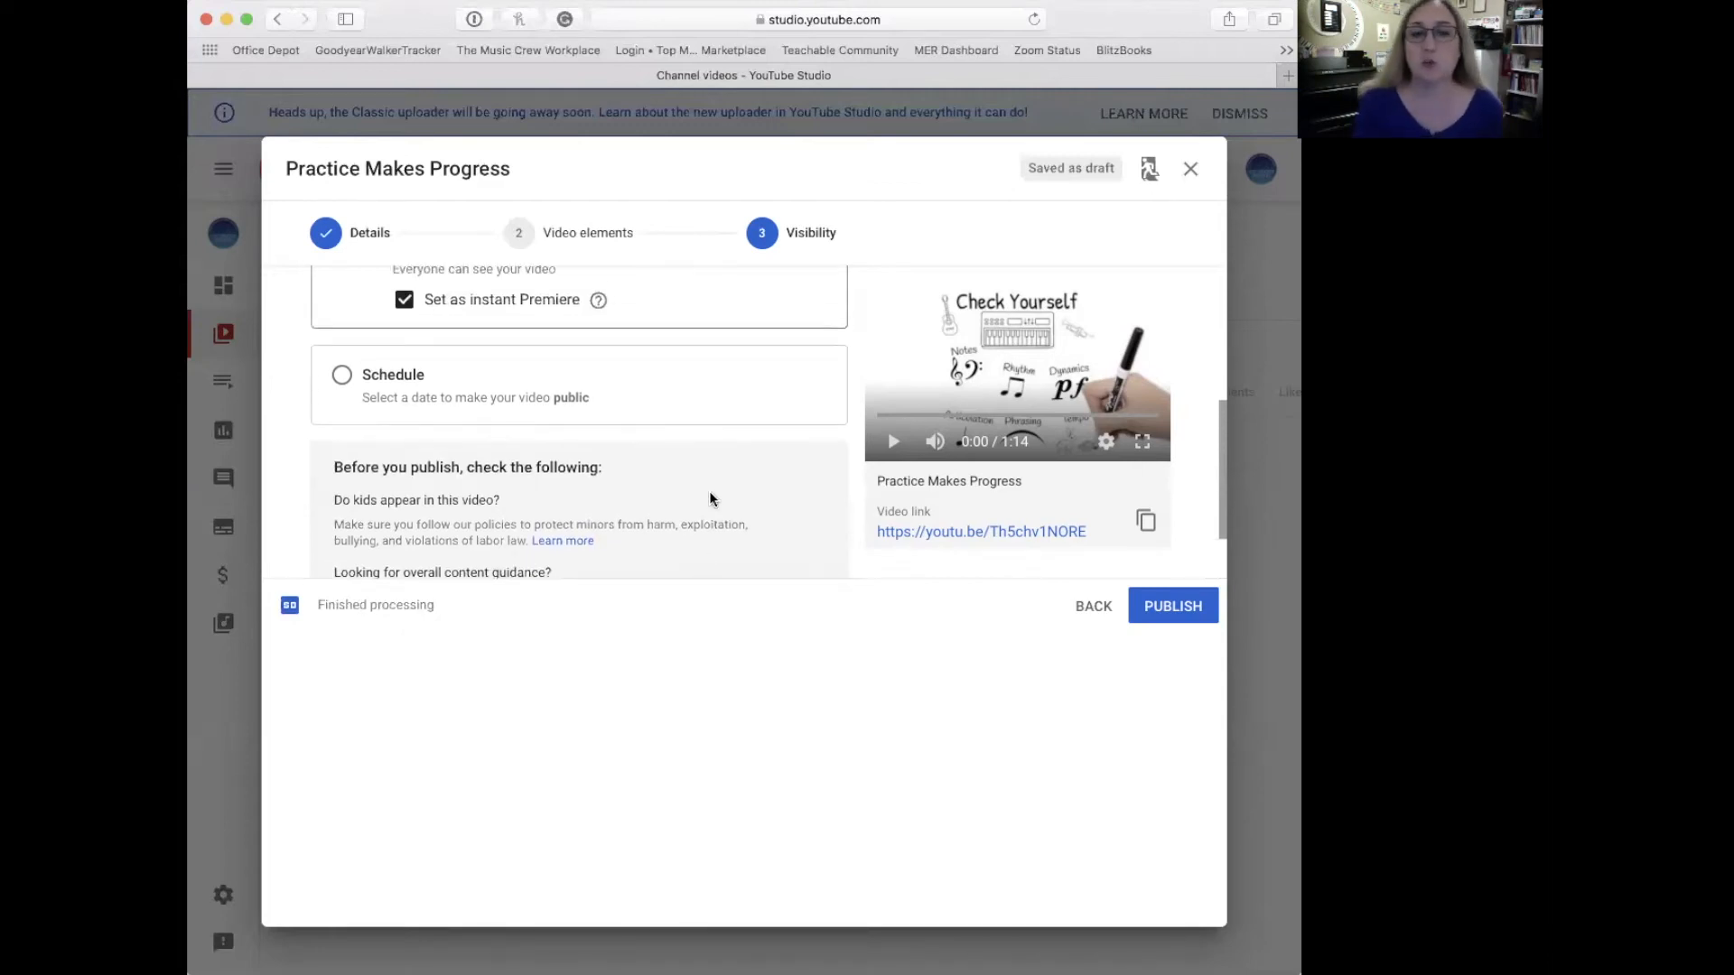
scroll(707, 495, "down", 2)
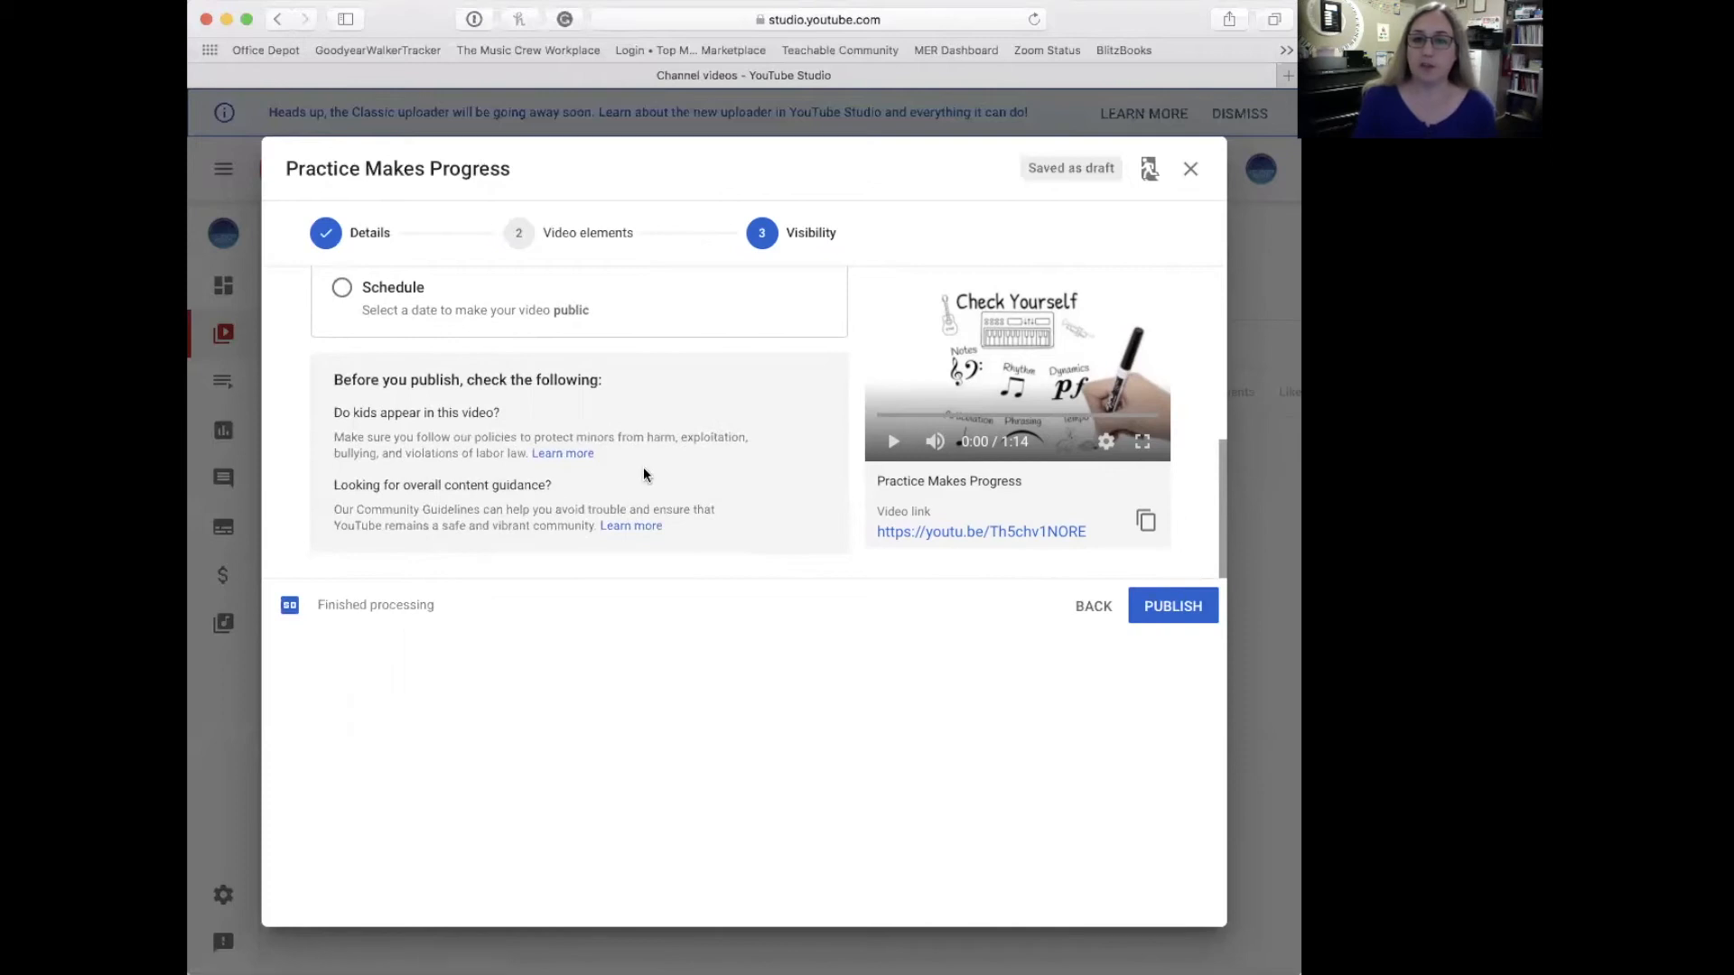
scroll(506, 413, "up", 4)
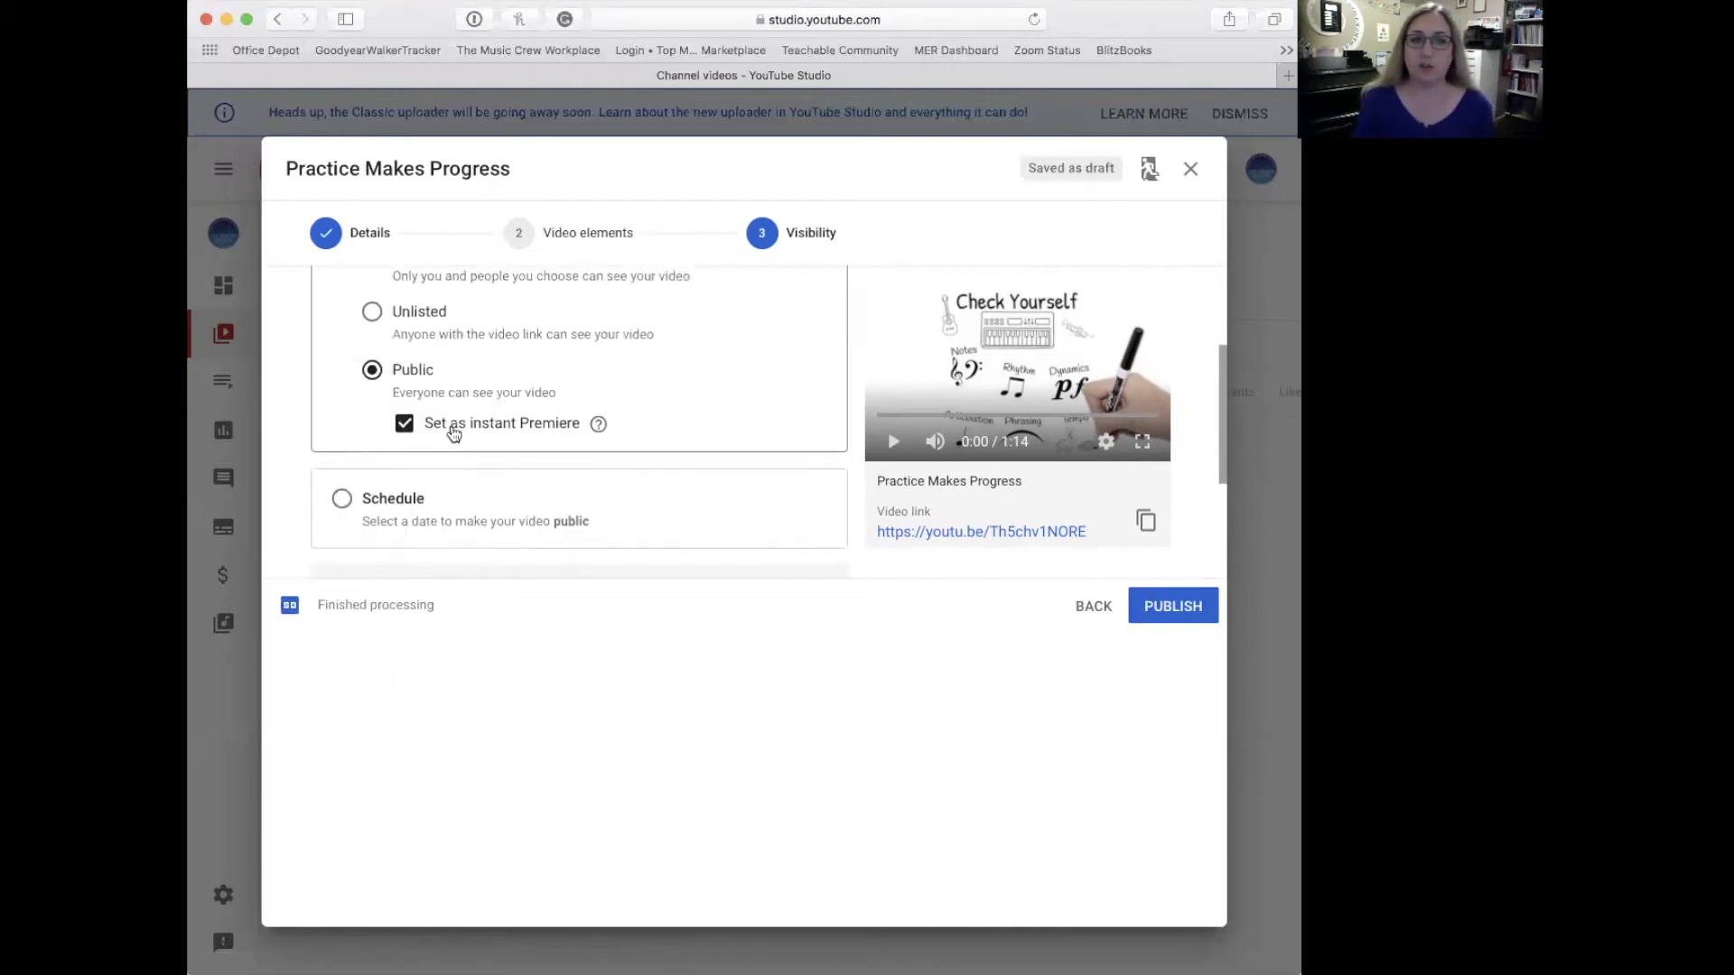
scroll(594, 464, "down", 2)
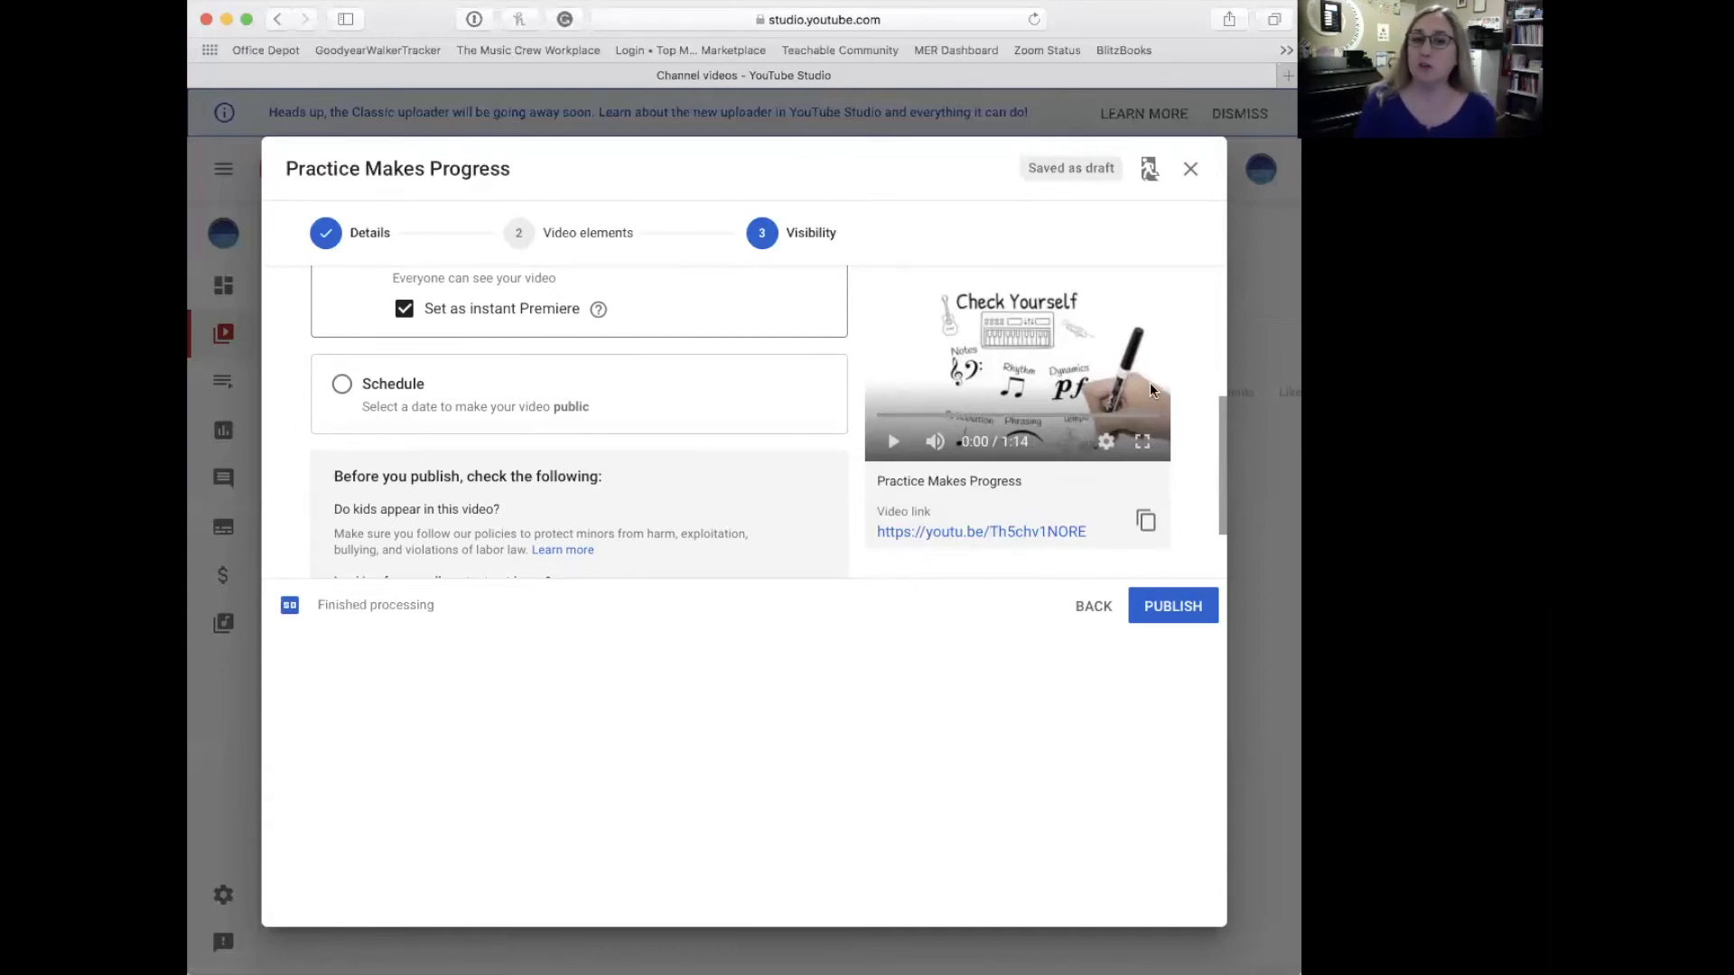
Publish the video as a public instant Premiere and copy its video link for sharing
left_click(1146, 524)
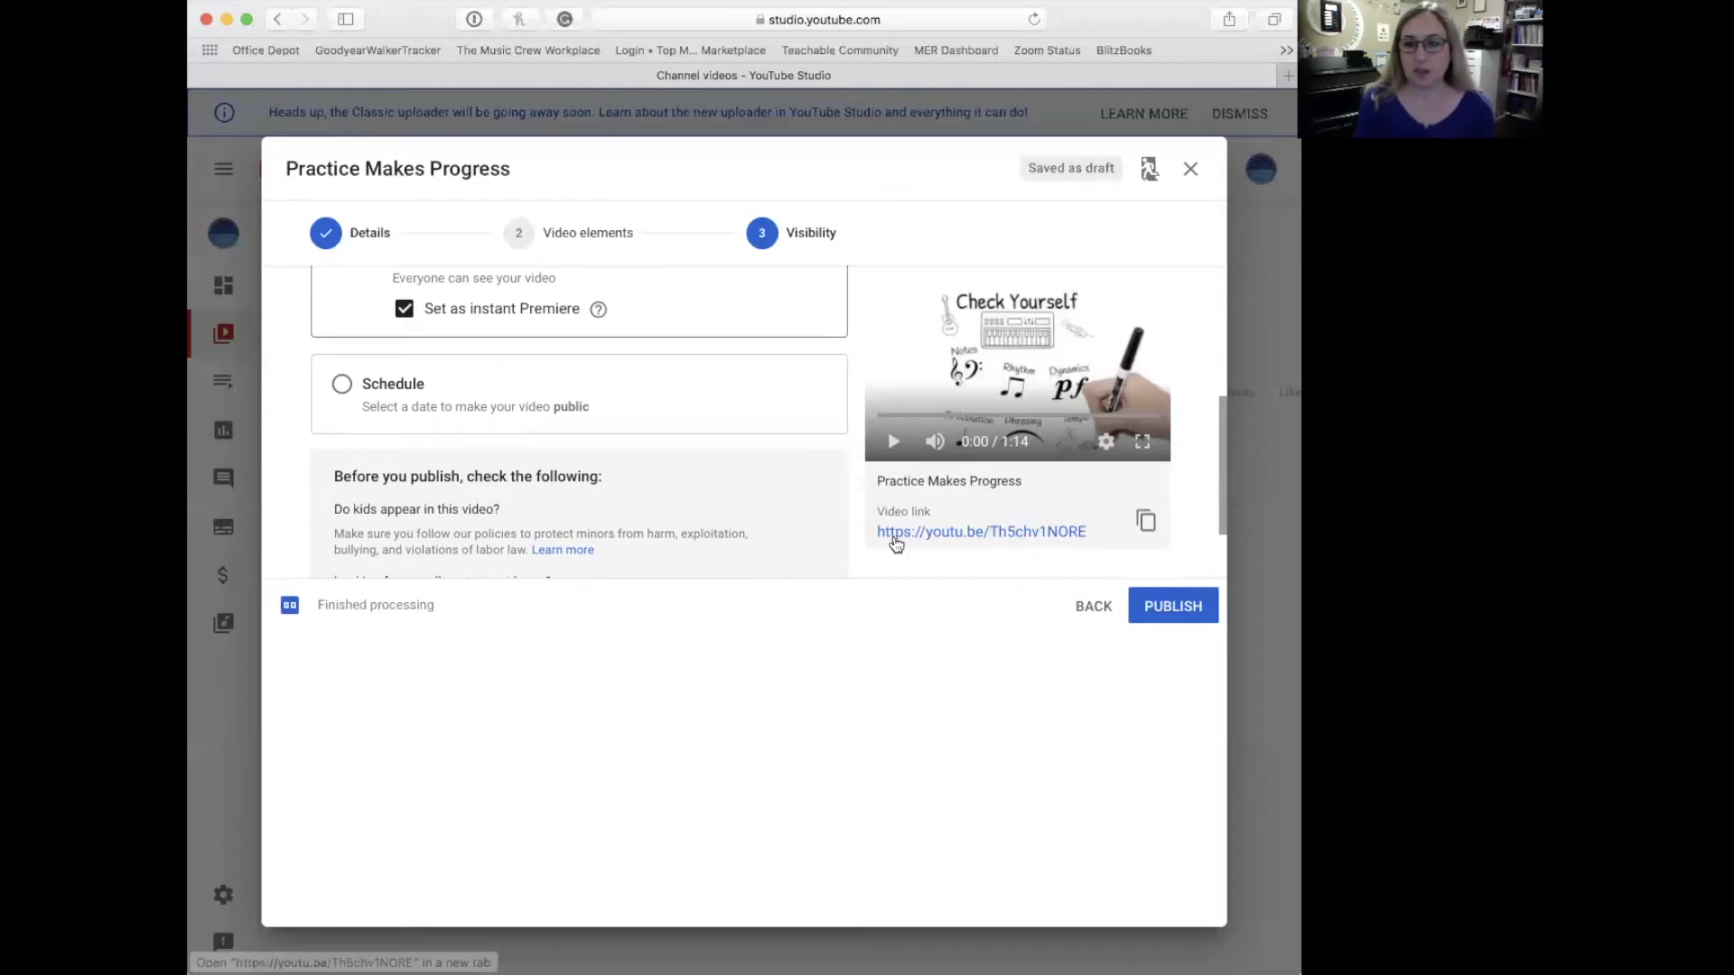
scroll(632, 441, "up", 5)
scroll(652, 440, "down", 1)
scroll(653, 448, "down", 3)
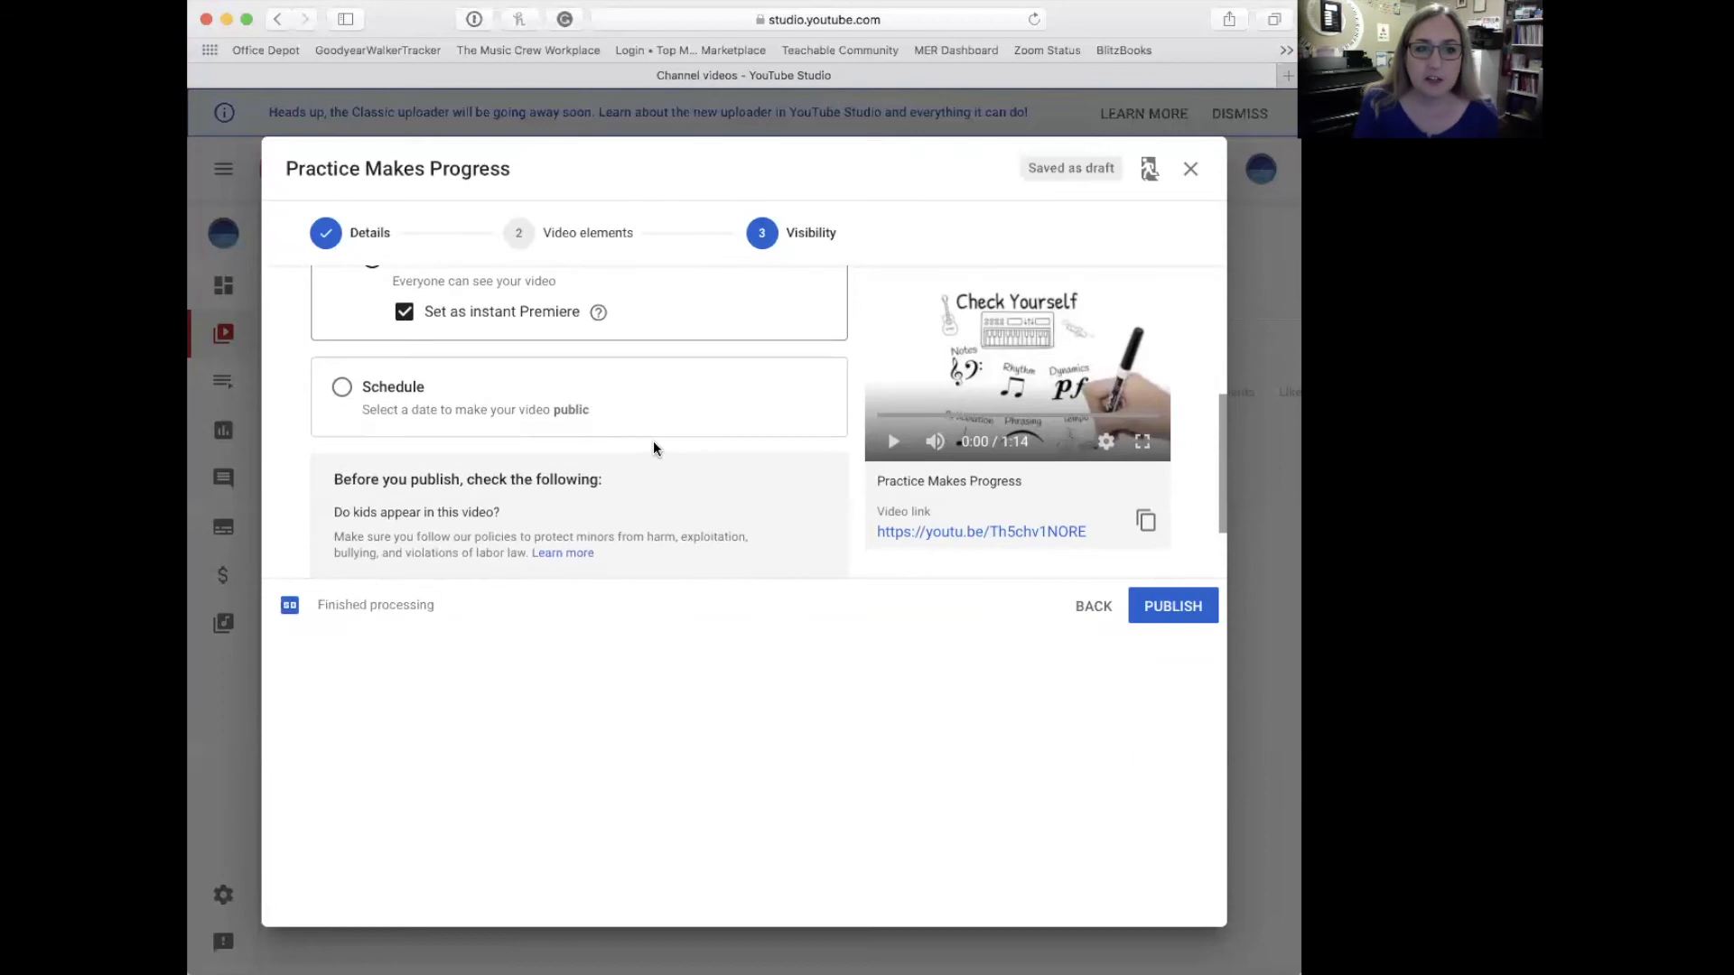
scroll(753, 464, "up", 2)
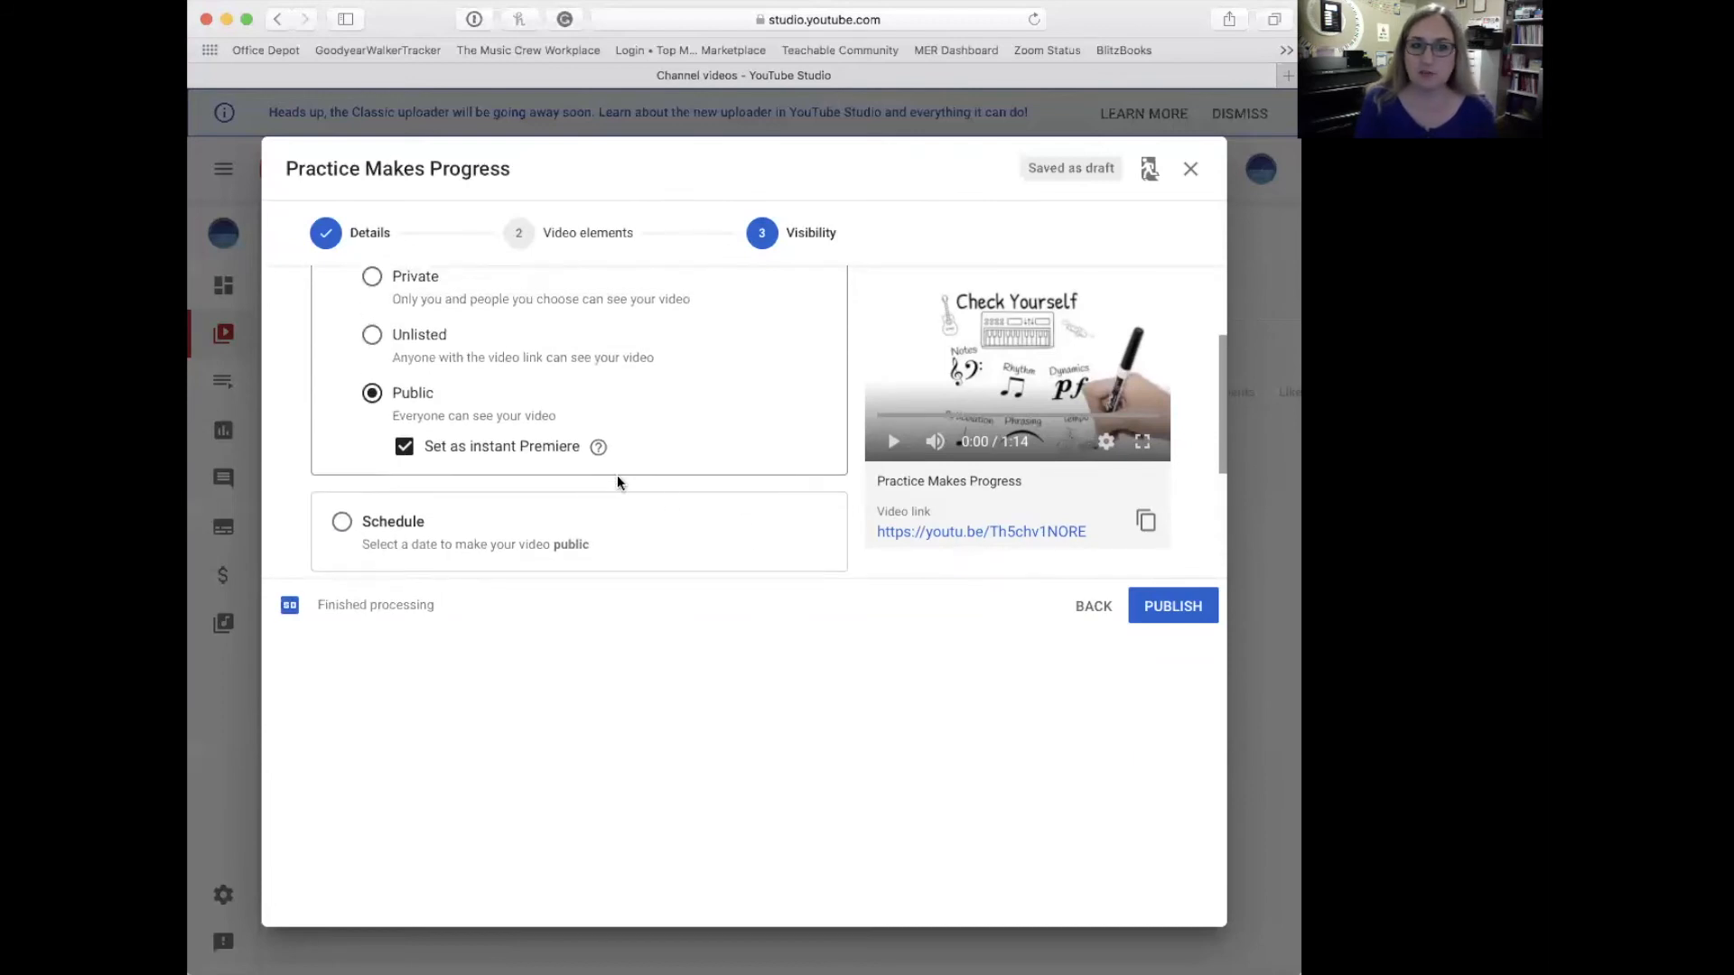
left_click(1173, 609)
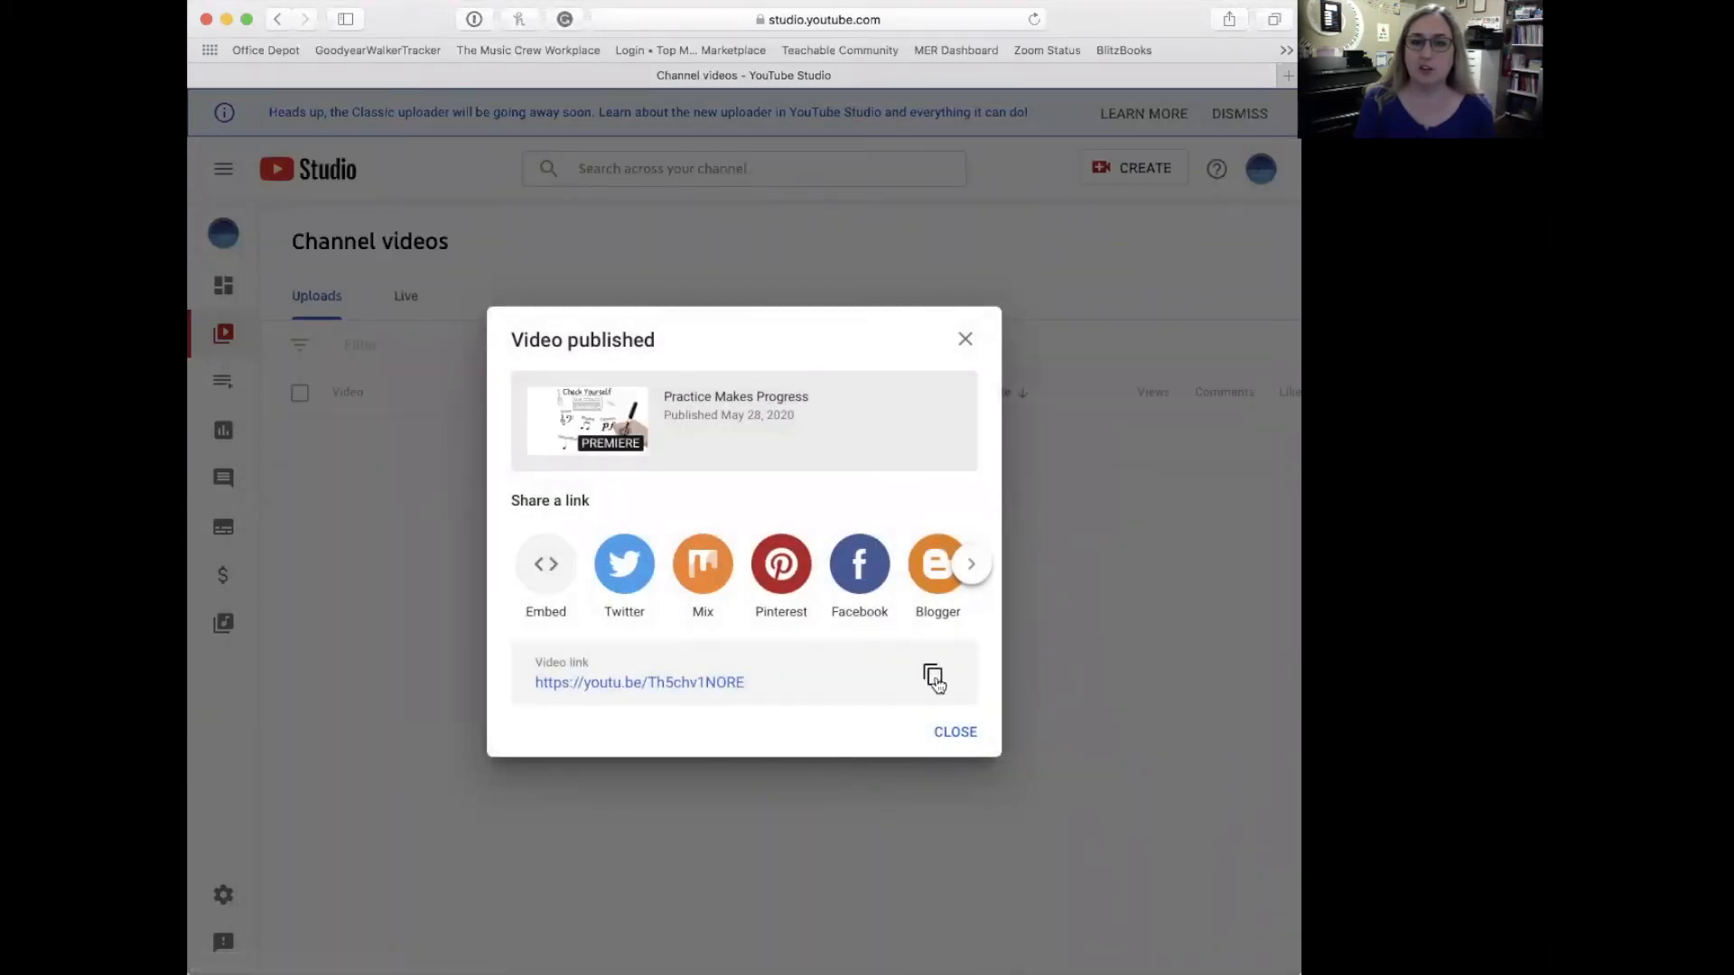
left_click(934, 684)
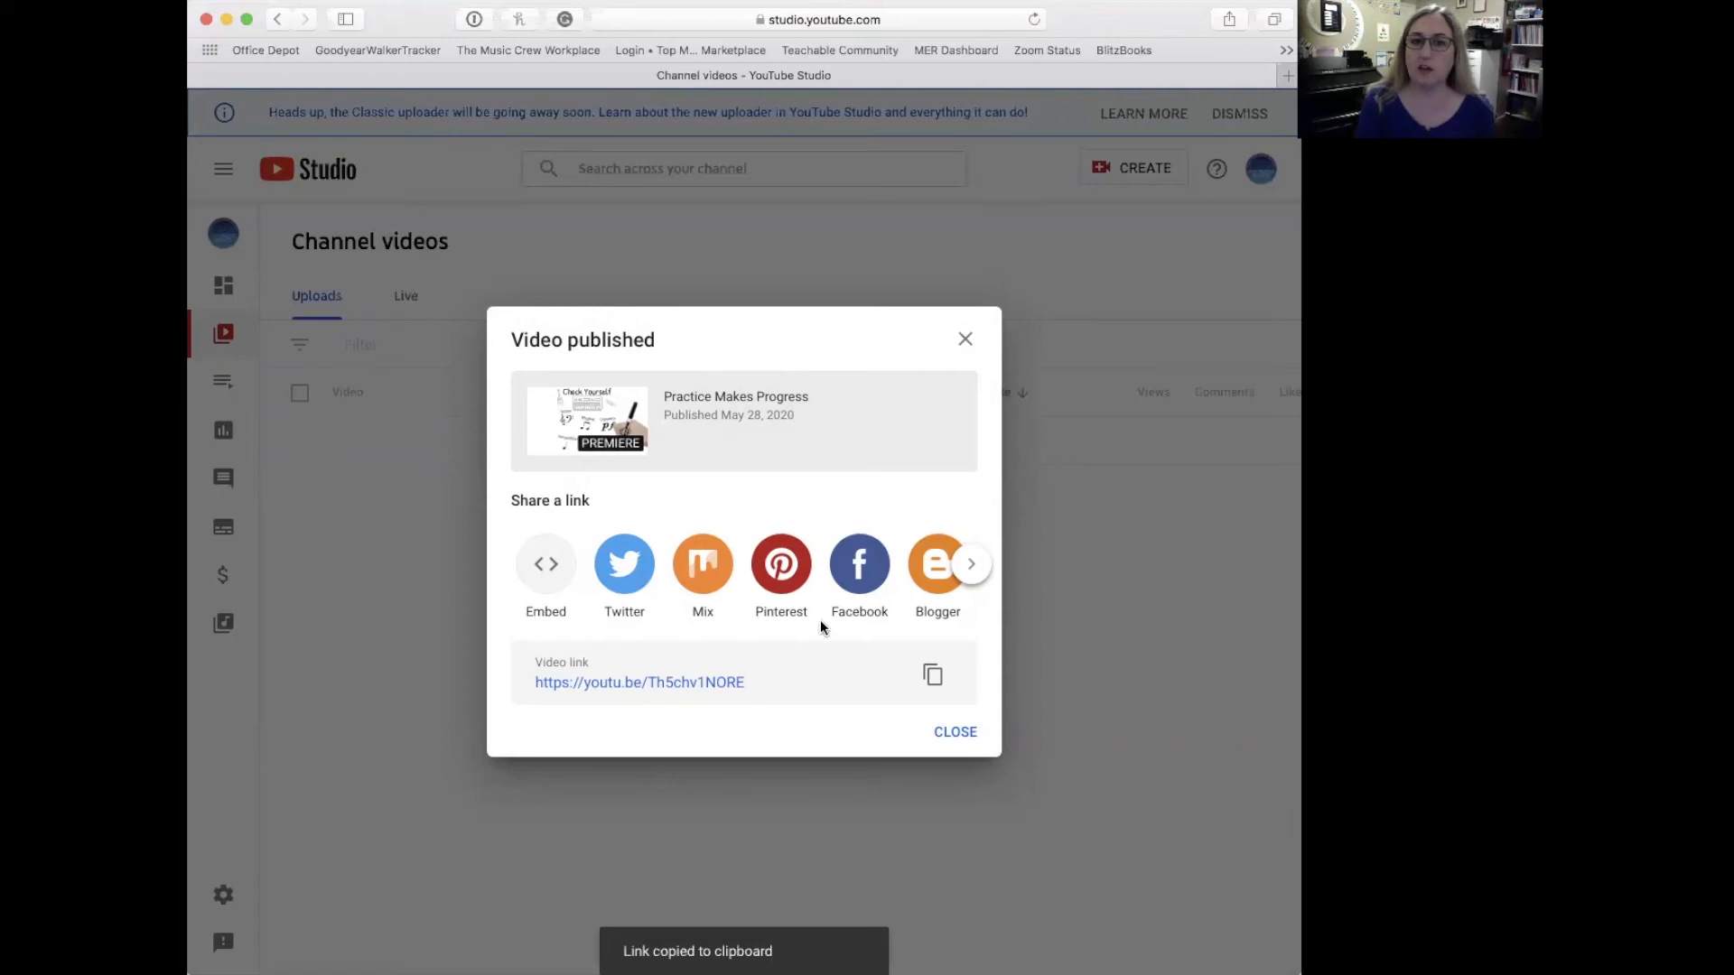
left_click(955, 733)
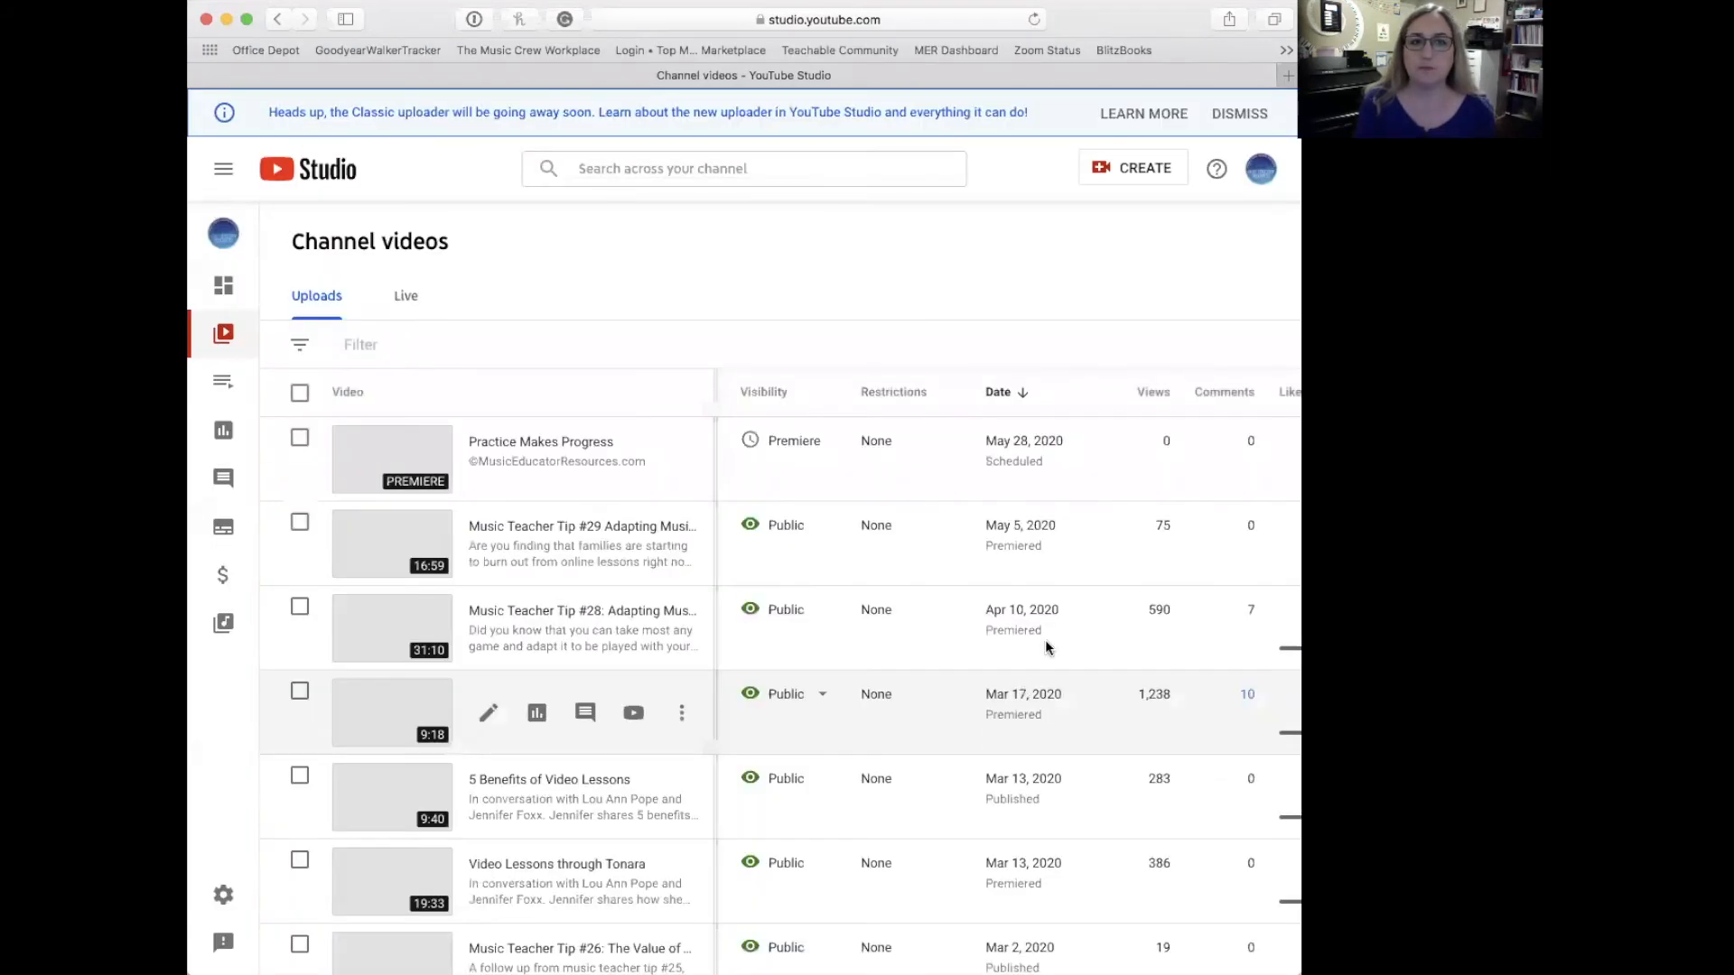